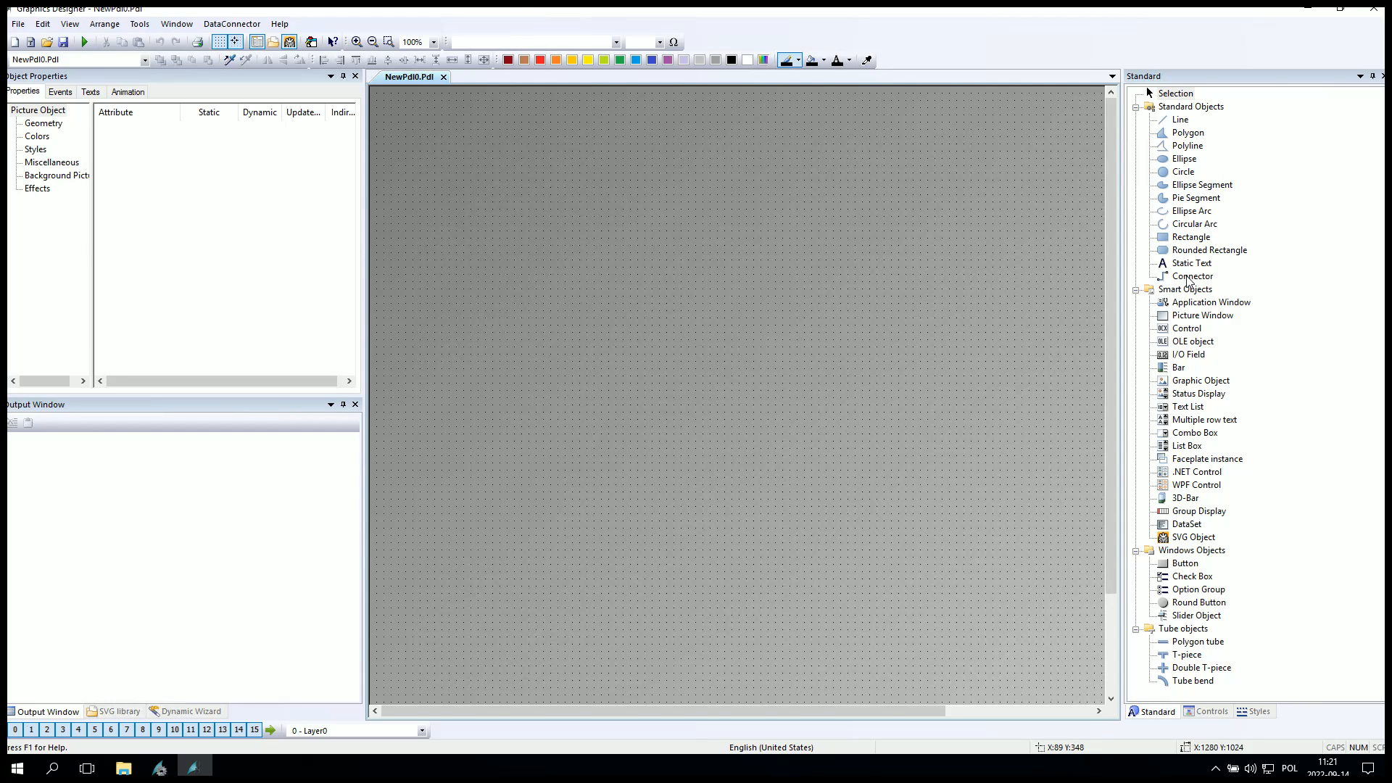
Draw a rectangle near the top of the picture and a button below it.
{"action": "left_click", "coordinate": [1191, 236]}
{"action": "mouse_move", "coordinate": [492, 136]}
{"action": "left_mouse_down"}
{"action": "mouse_move", "coordinate": [631, 208]}
{"action": "mouse_move", "coordinate": [660, 195]}
{"action": "left_mouse_up"}
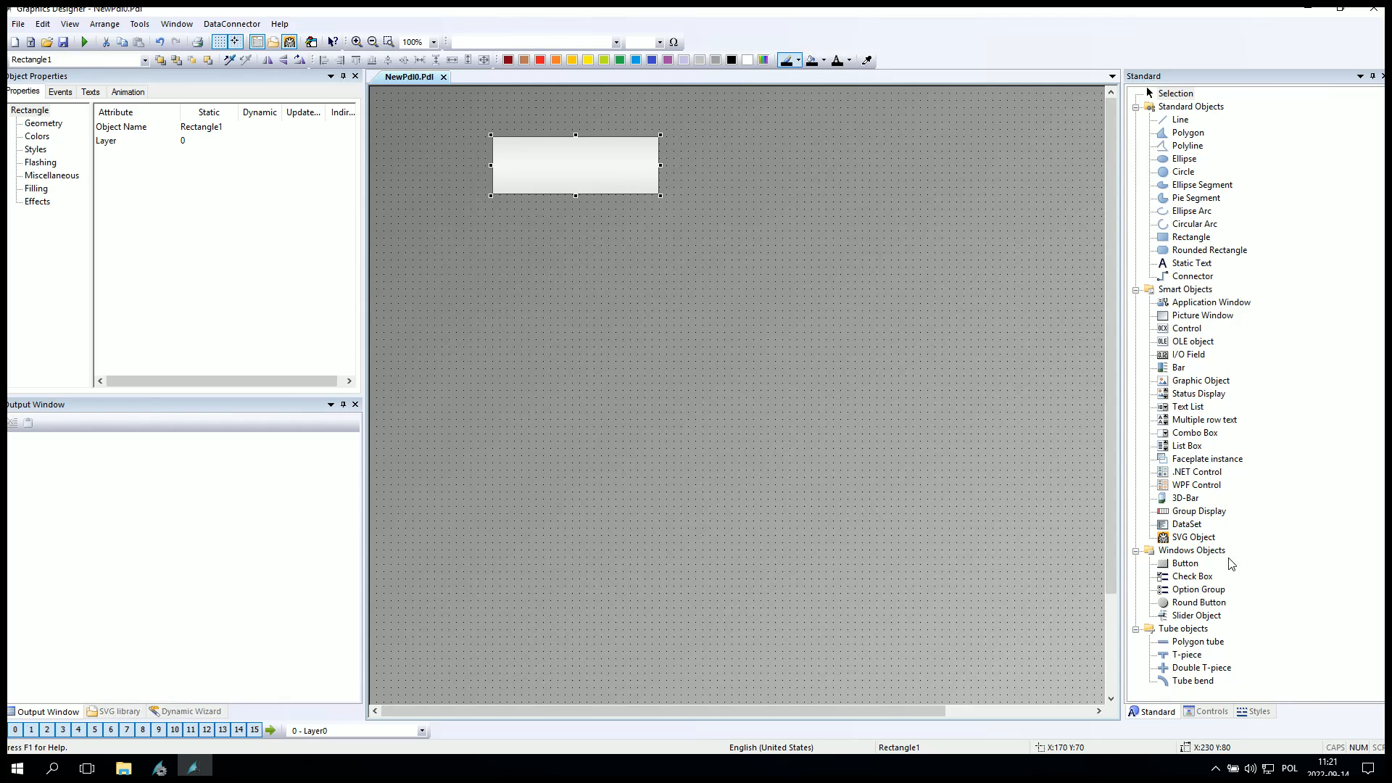
{"action": "left_click", "coordinate": [1190, 564]}
{"action": "left_click_drag", "start_coordinate": [534, 221], "coordinate": [681, 304]}
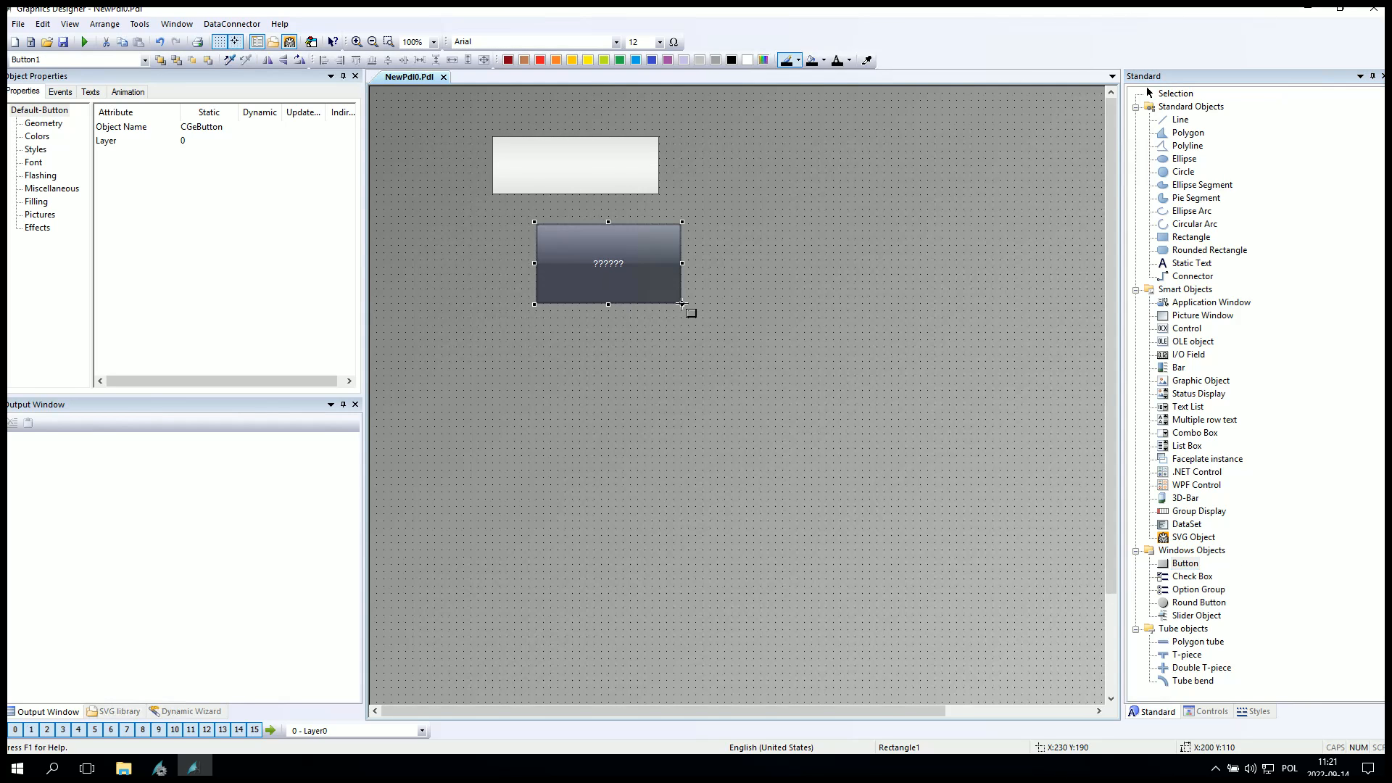
{"action": "key", "text": "Escape"}
{"action": "left_click", "coordinate": [938, 458]}
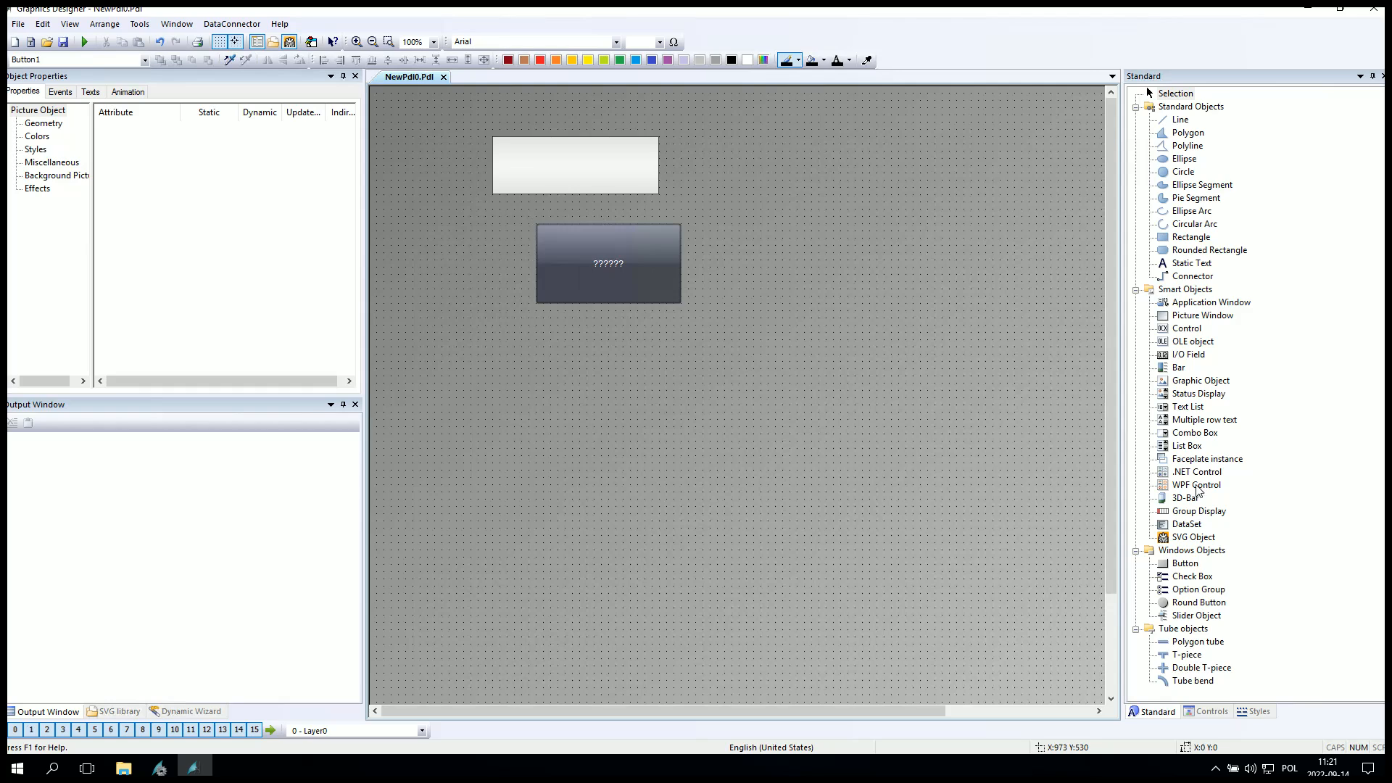
Insert a Siemens HMI Symbol Library control to the right and set its symbol to an electric motor.
{"action": "left_click", "coordinate": [1208, 712]}
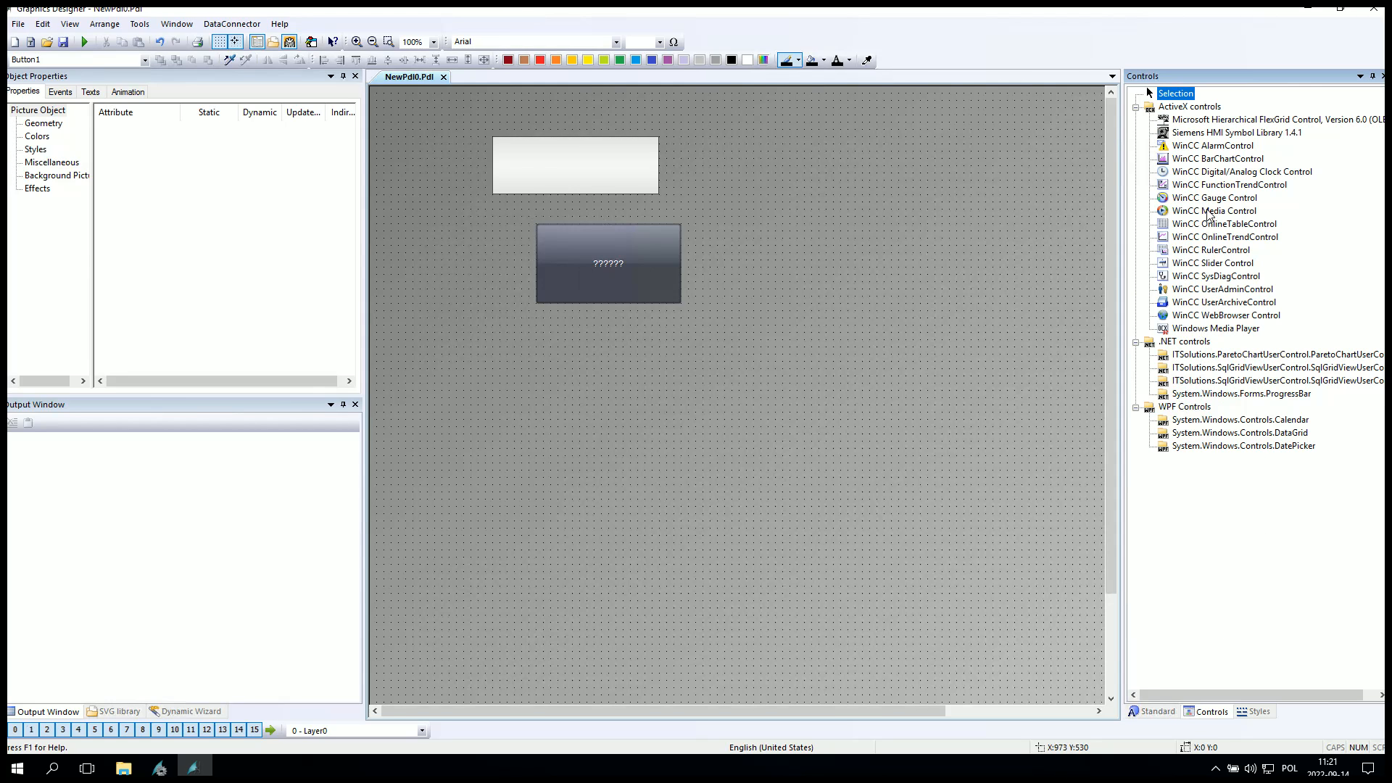
{"action": "left_click", "coordinate": [1232, 133]}
{"action": "left_click_drag", "start_coordinate": [839, 171], "coordinate": [993, 338]}
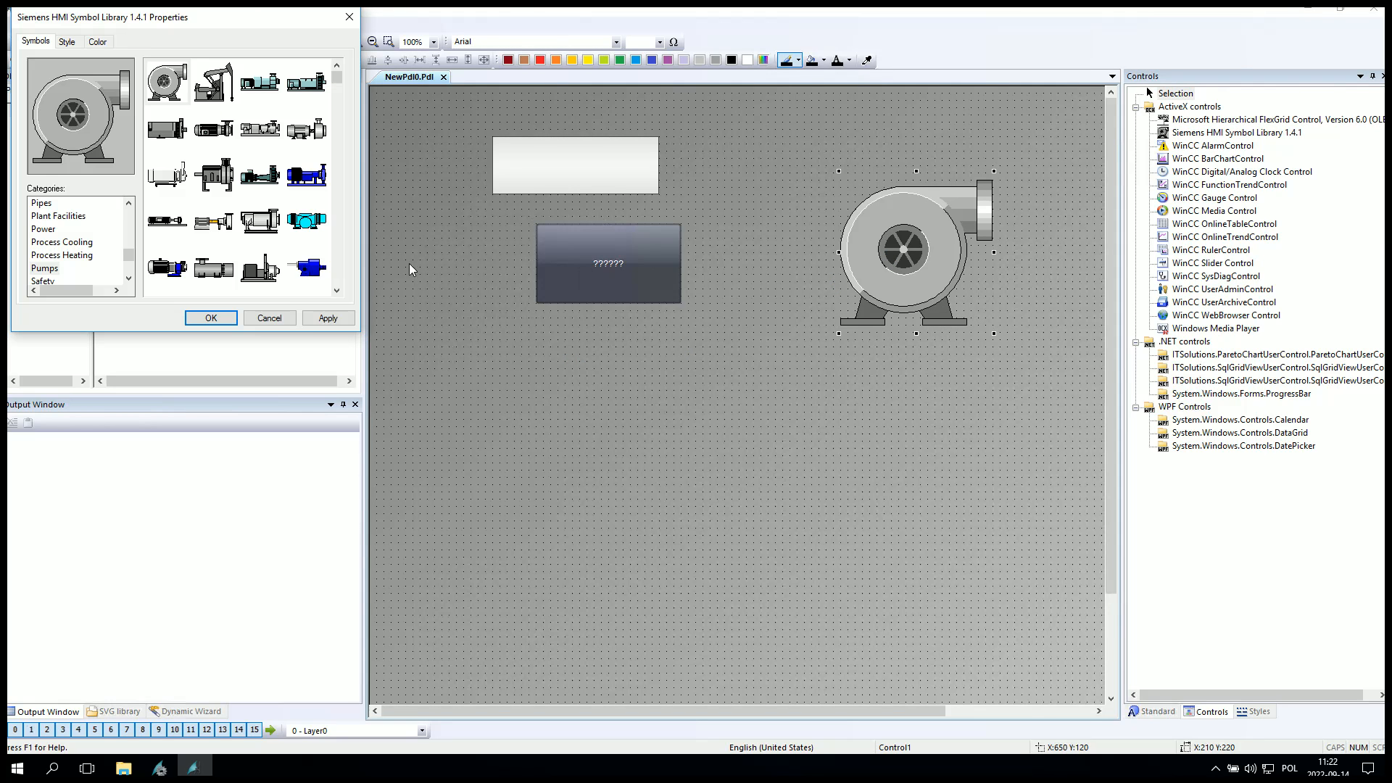
{"action": "left_click", "coordinate": [165, 145]}
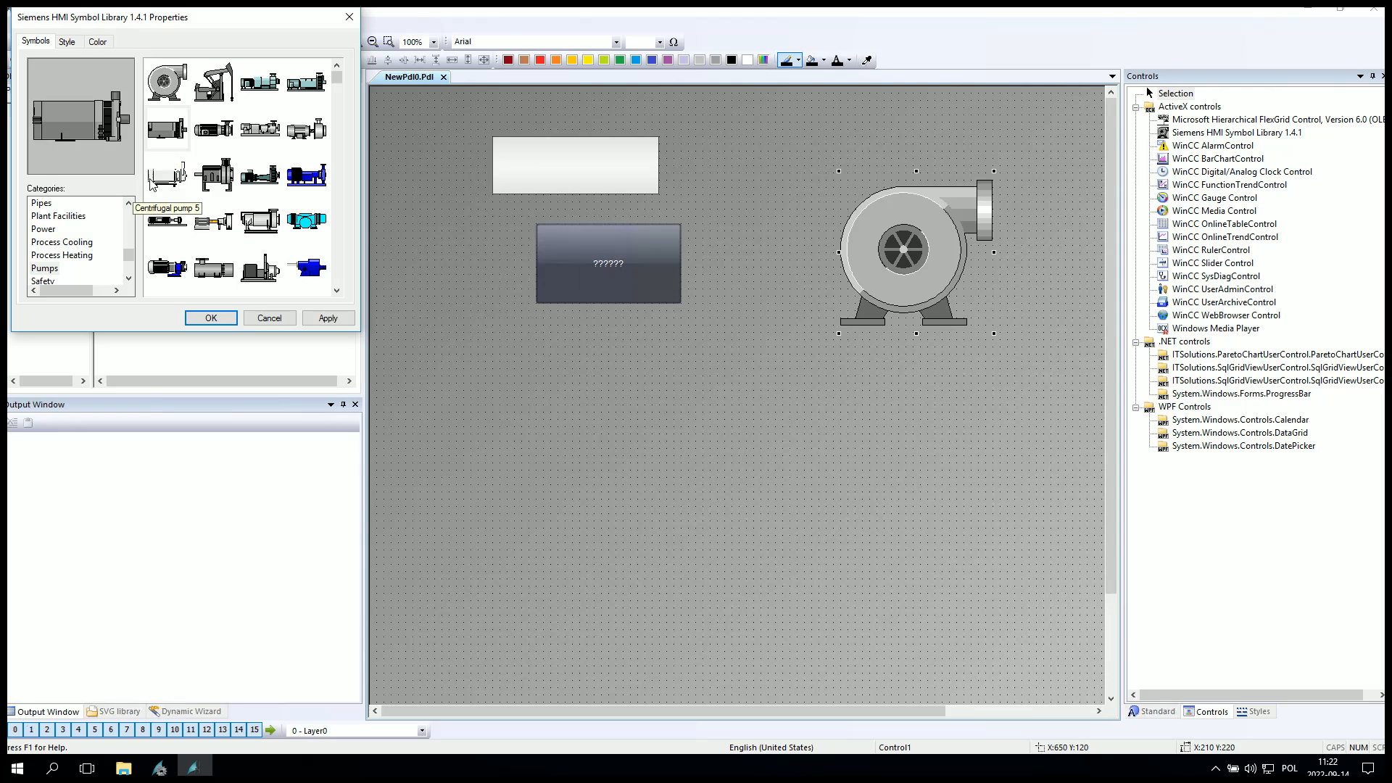
{"action": "left_click", "coordinate": [210, 318]}
{"action": "left_click", "coordinate": [975, 363]}
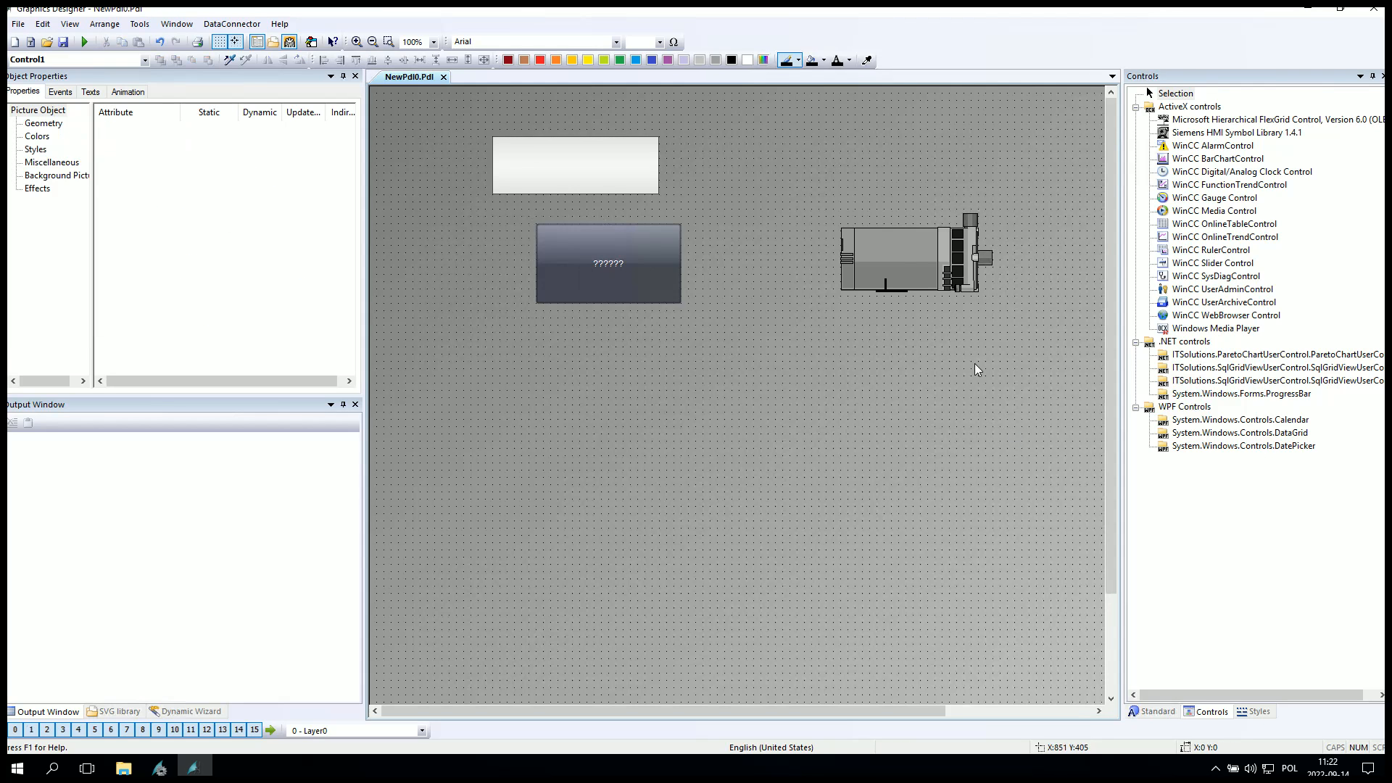
Save the picture.
{"action": "left_click", "coordinate": [893, 260]}
{"action": "left_click", "coordinate": [830, 422]}
{"action": "left_click", "coordinate": [69, 41]}
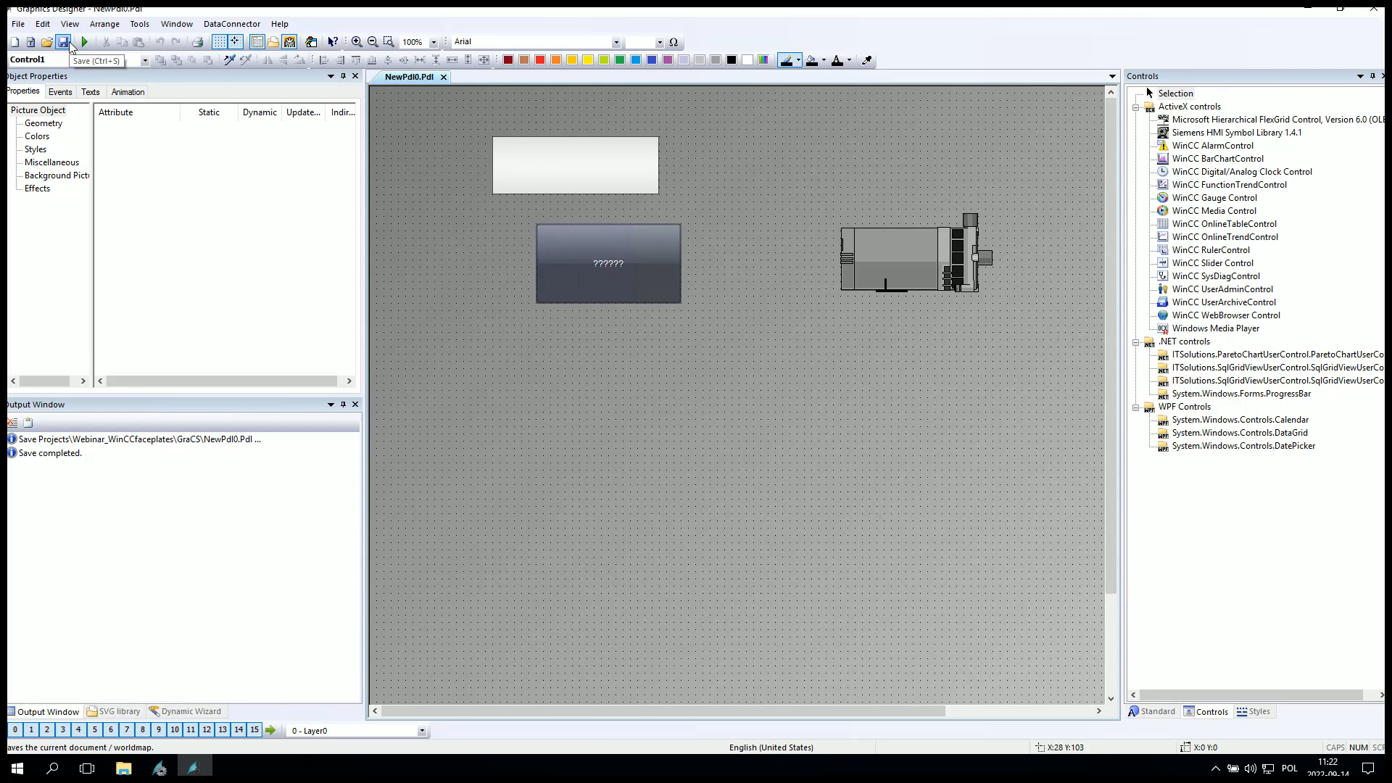
Draw an I/O field below the motor, connect it to tag1, and make it slightly narrower.
{"action": "left_click", "coordinate": [1153, 712]}
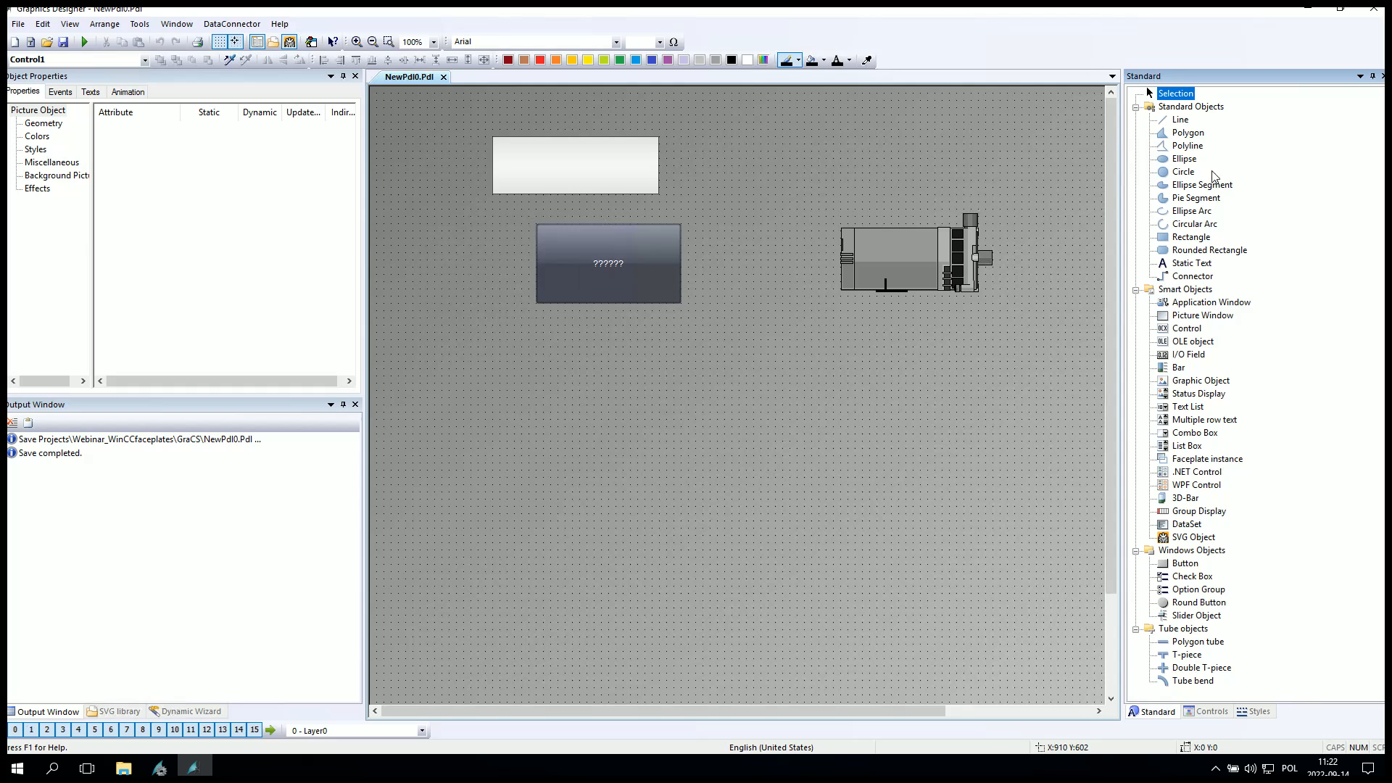
{"action": "left_click", "coordinate": [1188, 355]}
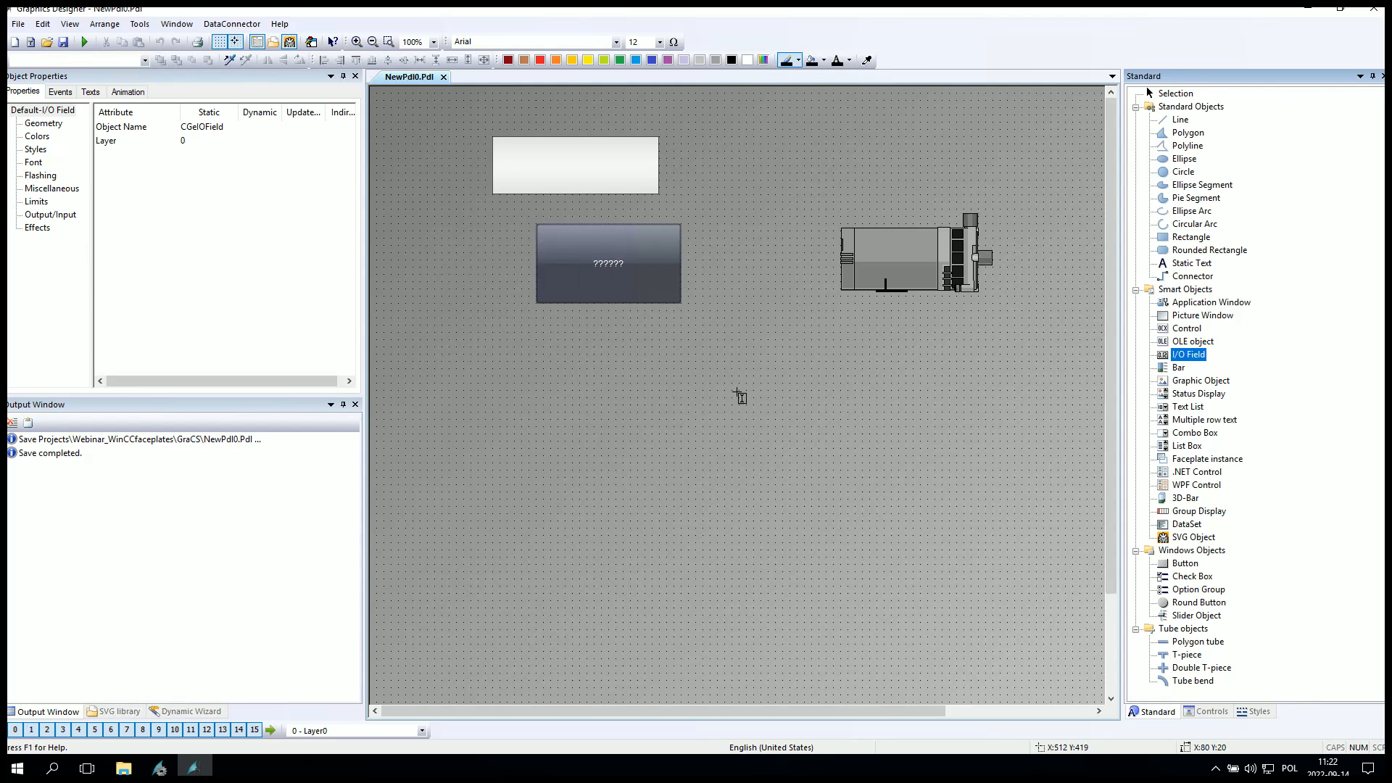
{"action": "left_click_drag", "start_coordinate": [738, 390], "coordinate": [921, 427]}
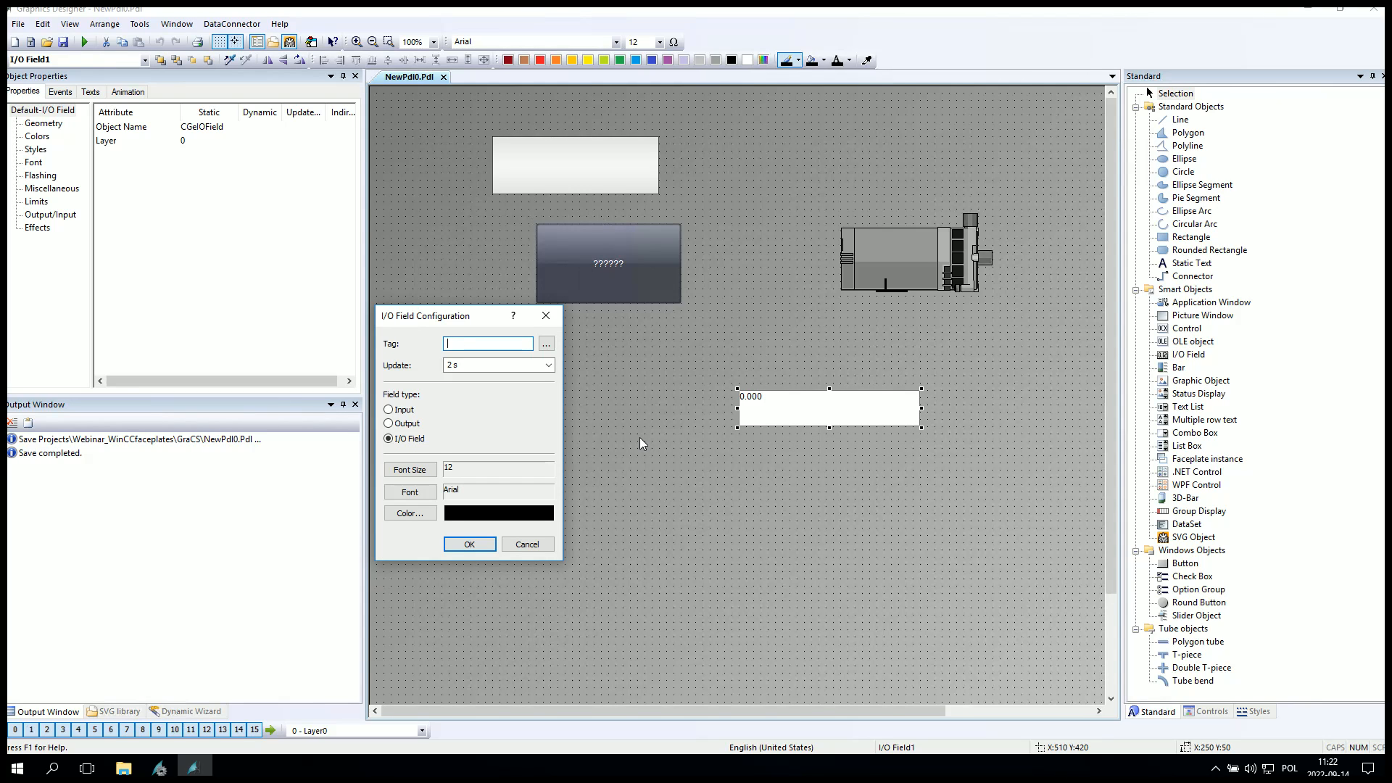
{"action": "type", "text": "tag1"}
{"action": "left_click", "coordinate": [471, 545]}
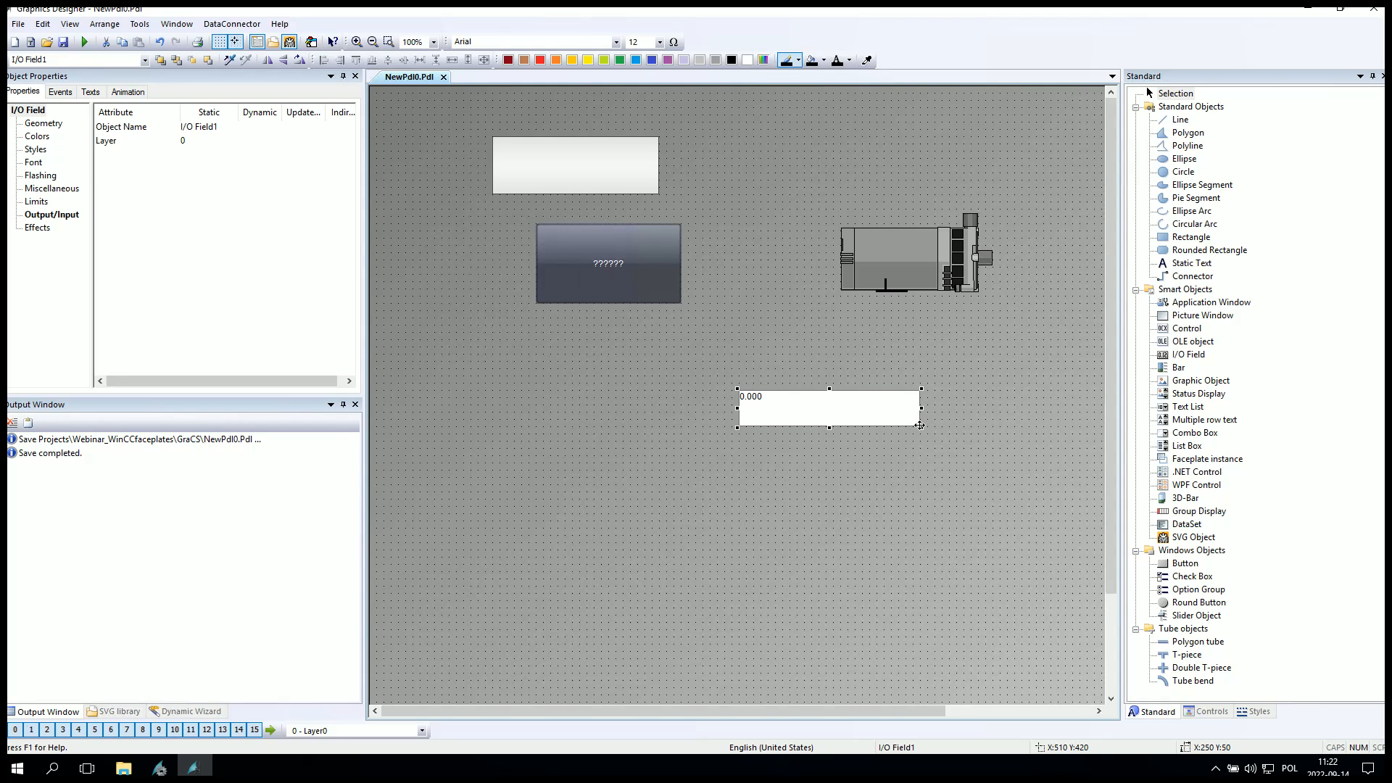
{"action": "left_click_drag", "start_coordinate": [920, 426], "coordinate": [885, 419]}
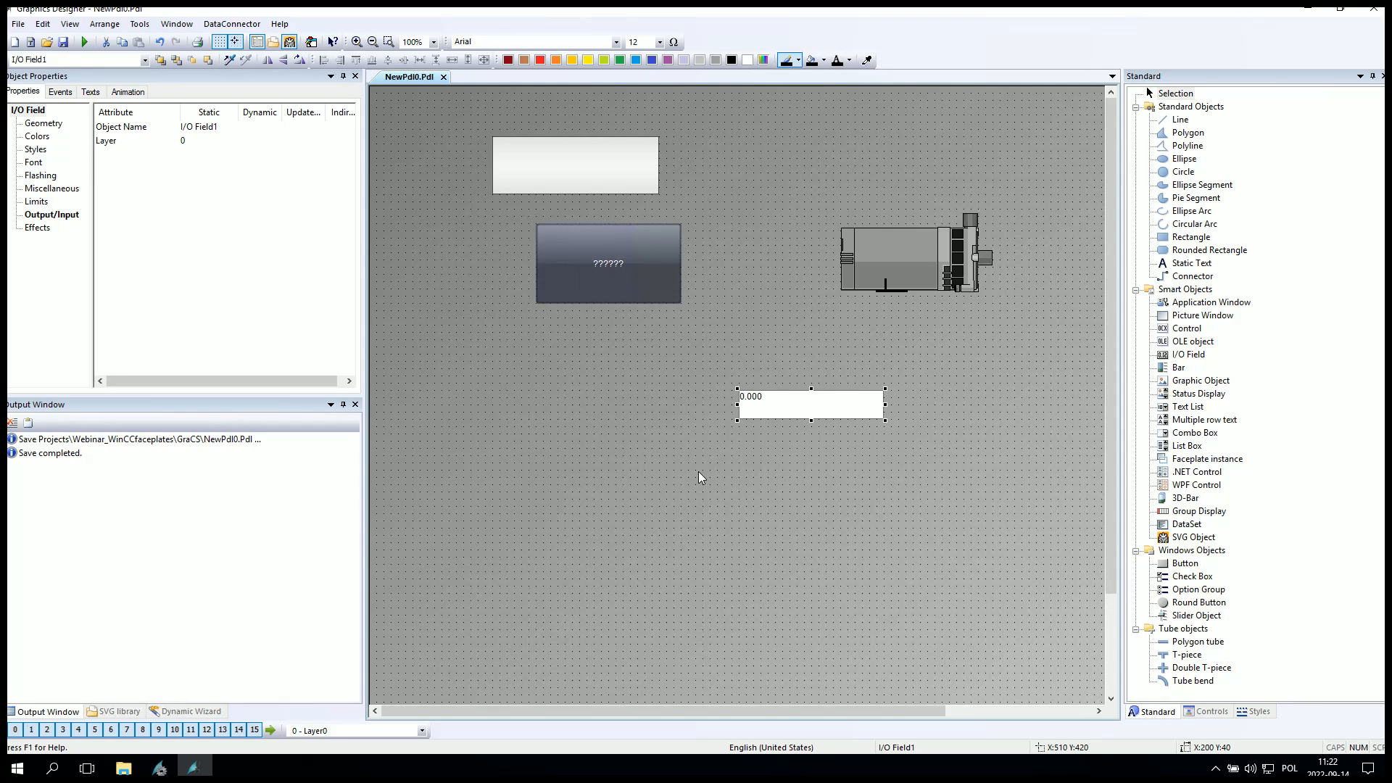
Center the I/O field's text both horizontally and vertically.
{"action": "left_click", "coordinate": [77, 214]}
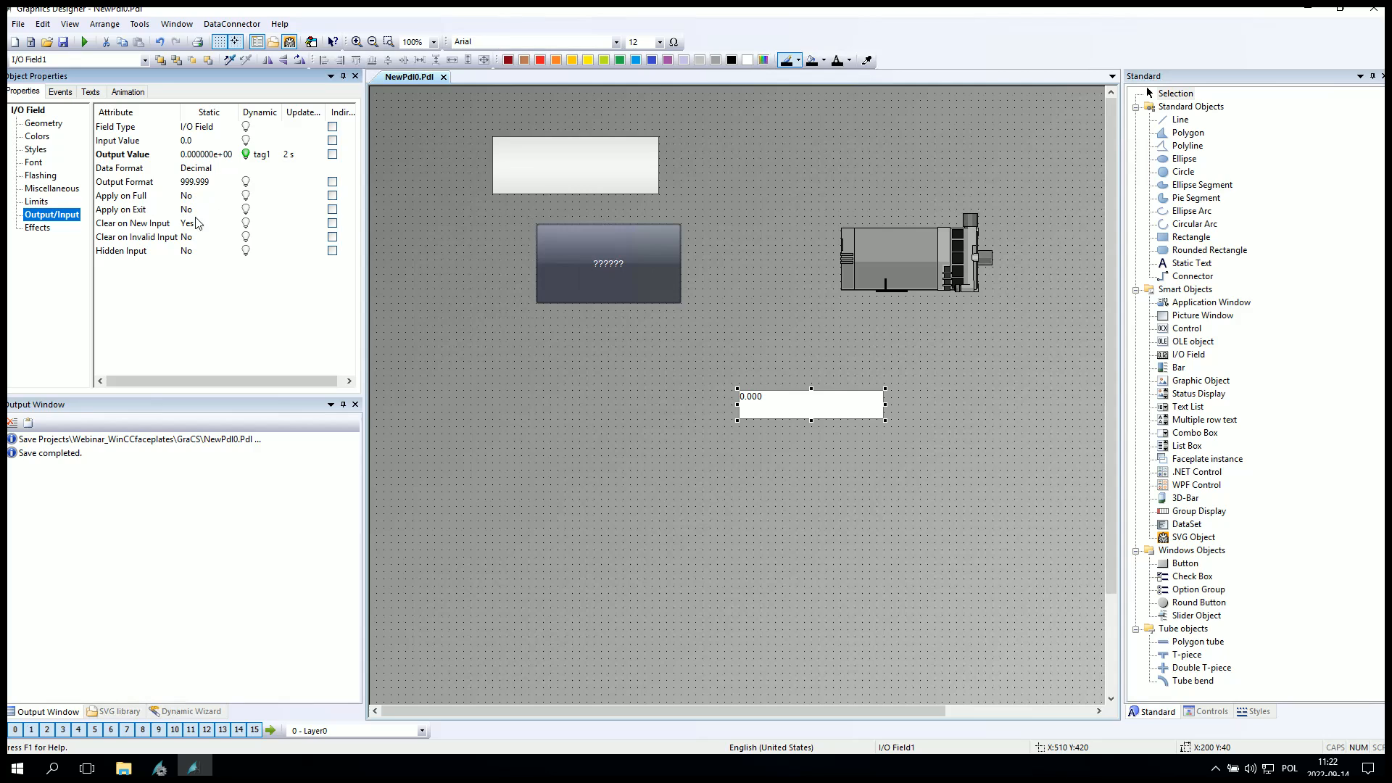
{"action": "left_click", "coordinate": [36, 201]}
{"action": "left_click", "coordinate": [34, 162]}
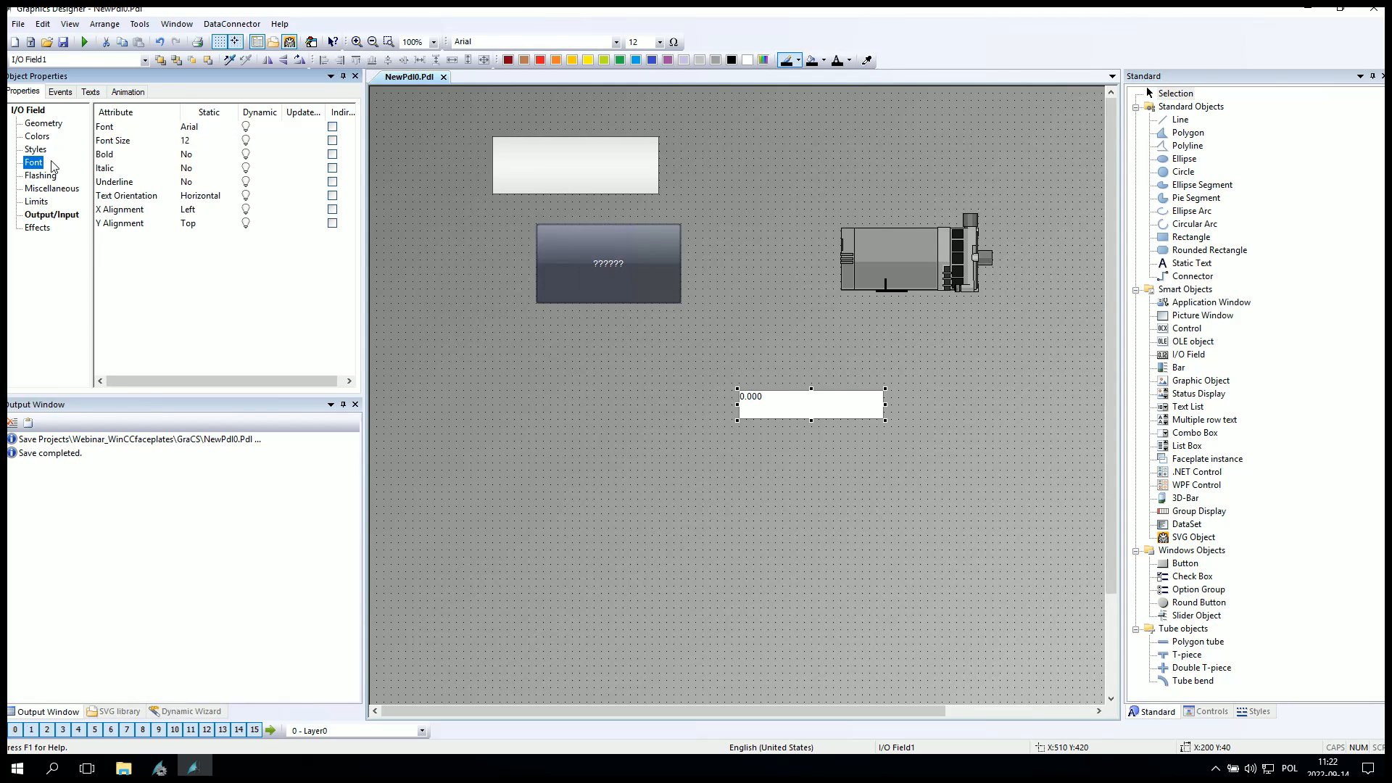
{"action": "double_click", "coordinate": [194, 211]}
{"action": "left_click", "coordinate": [199, 235]}
{"action": "double_click", "coordinate": [192, 224]}
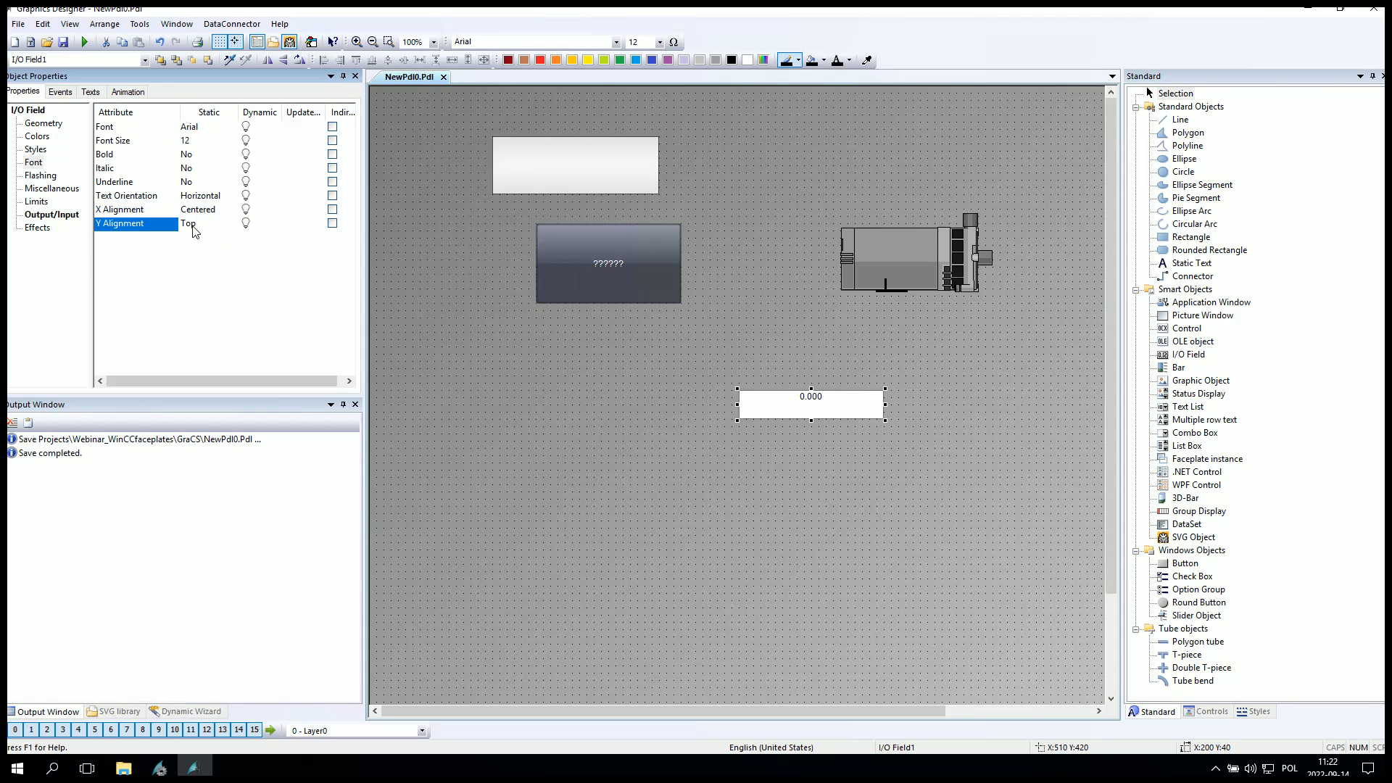
{"action": "left_click", "coordinate": [207, 250]}
{"action": "left_click", "coordinate": [601, 267]}
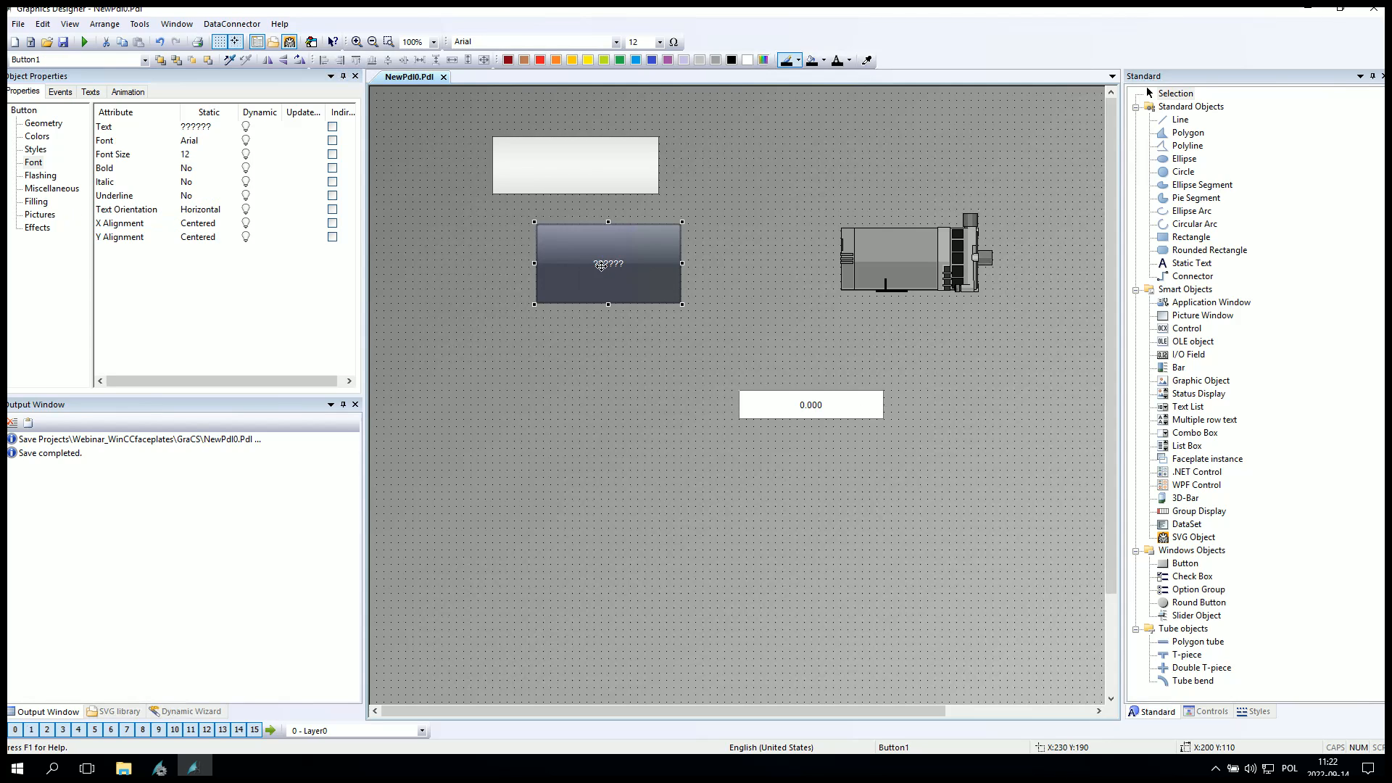
{"action": "left_click", "coordinate": [680, 454]}
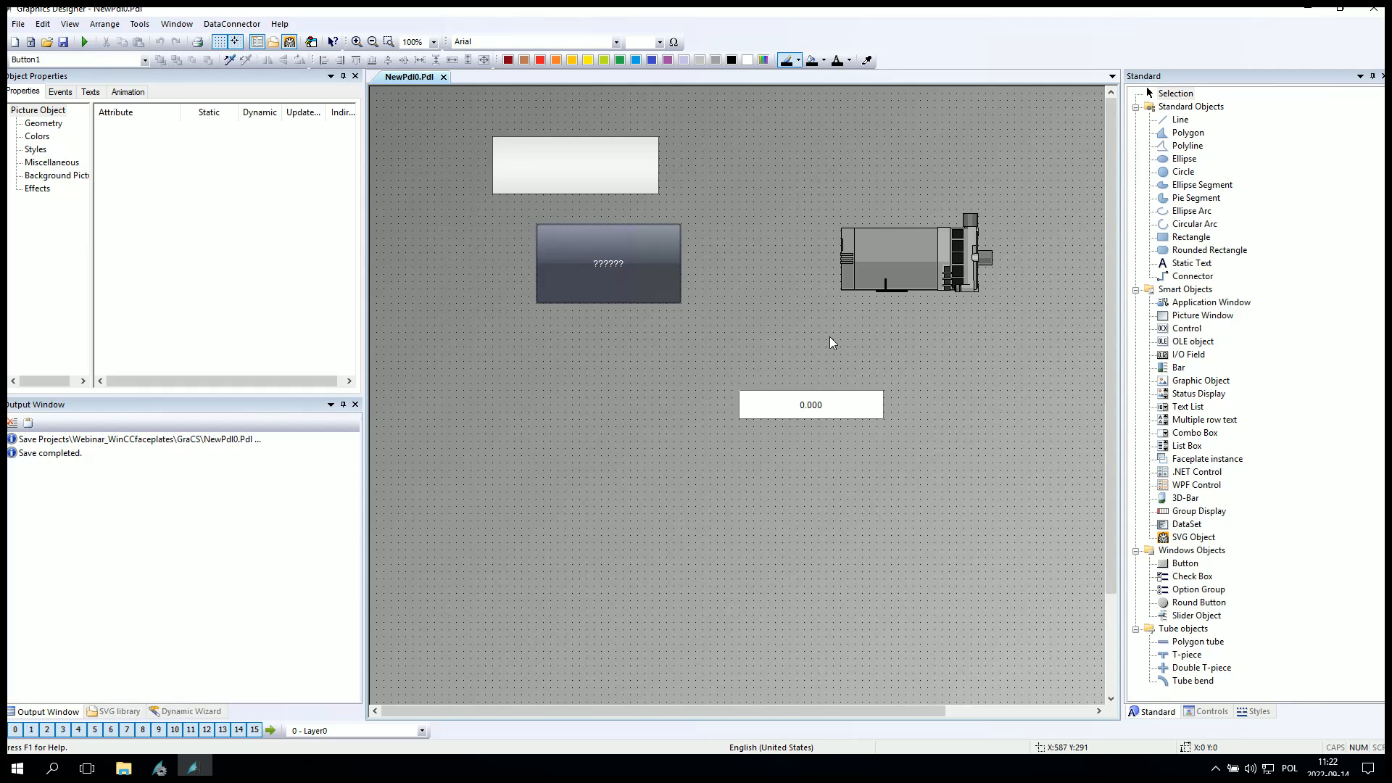
{"action": "left_click", "coordinate": [809, 399]}
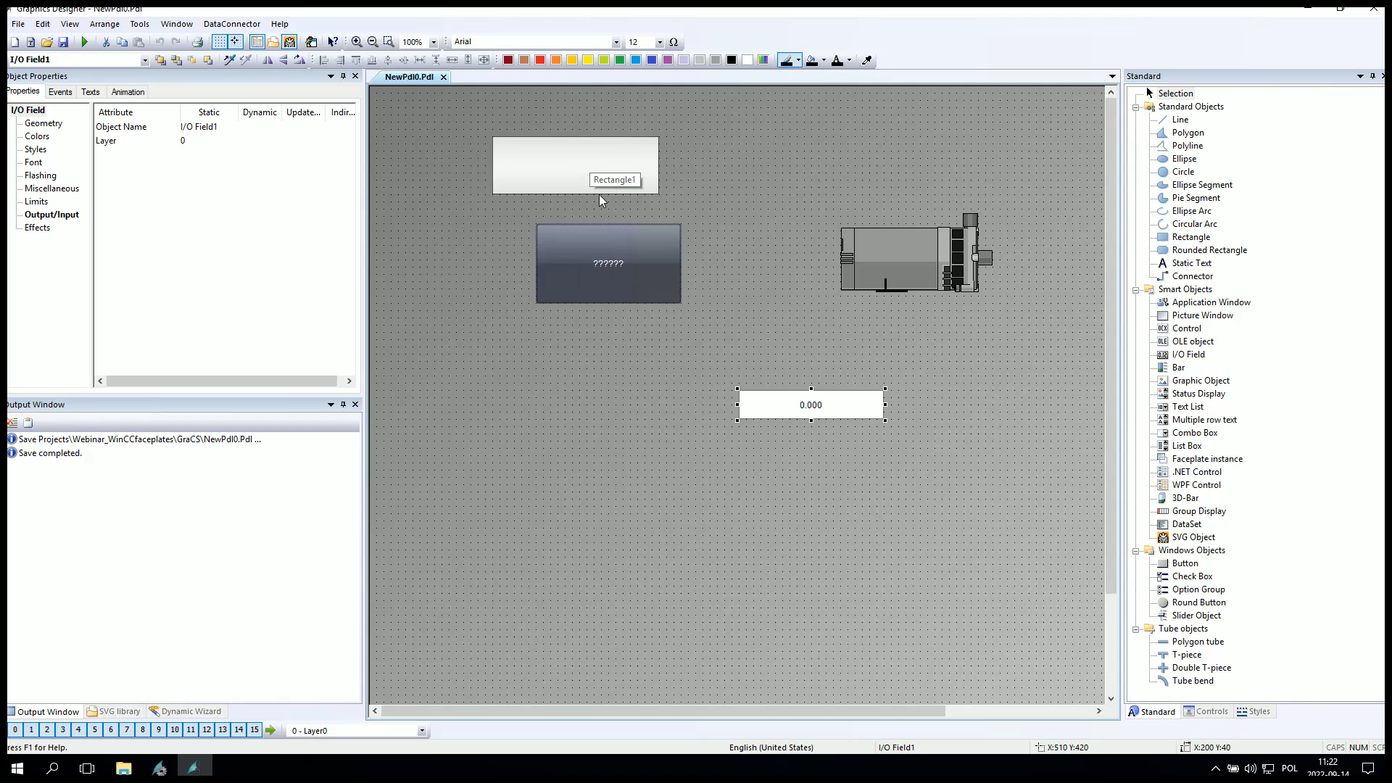
Make the rectangle's background color dynamic with the expression 'tag1' and add two value ranges.
{"action": "left_click", "coordinate": [578, 171]}
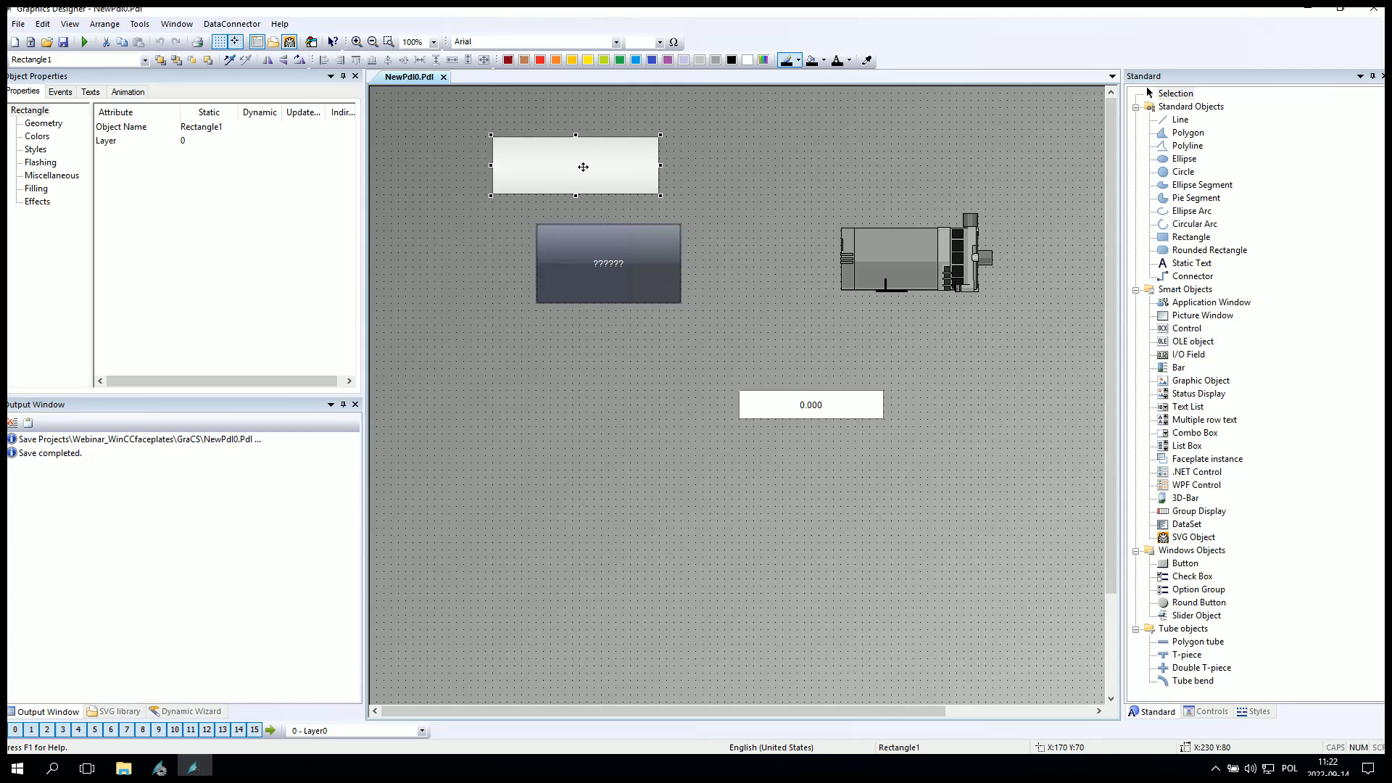
{"action": "left_click", "coordinate": [45, 175]}
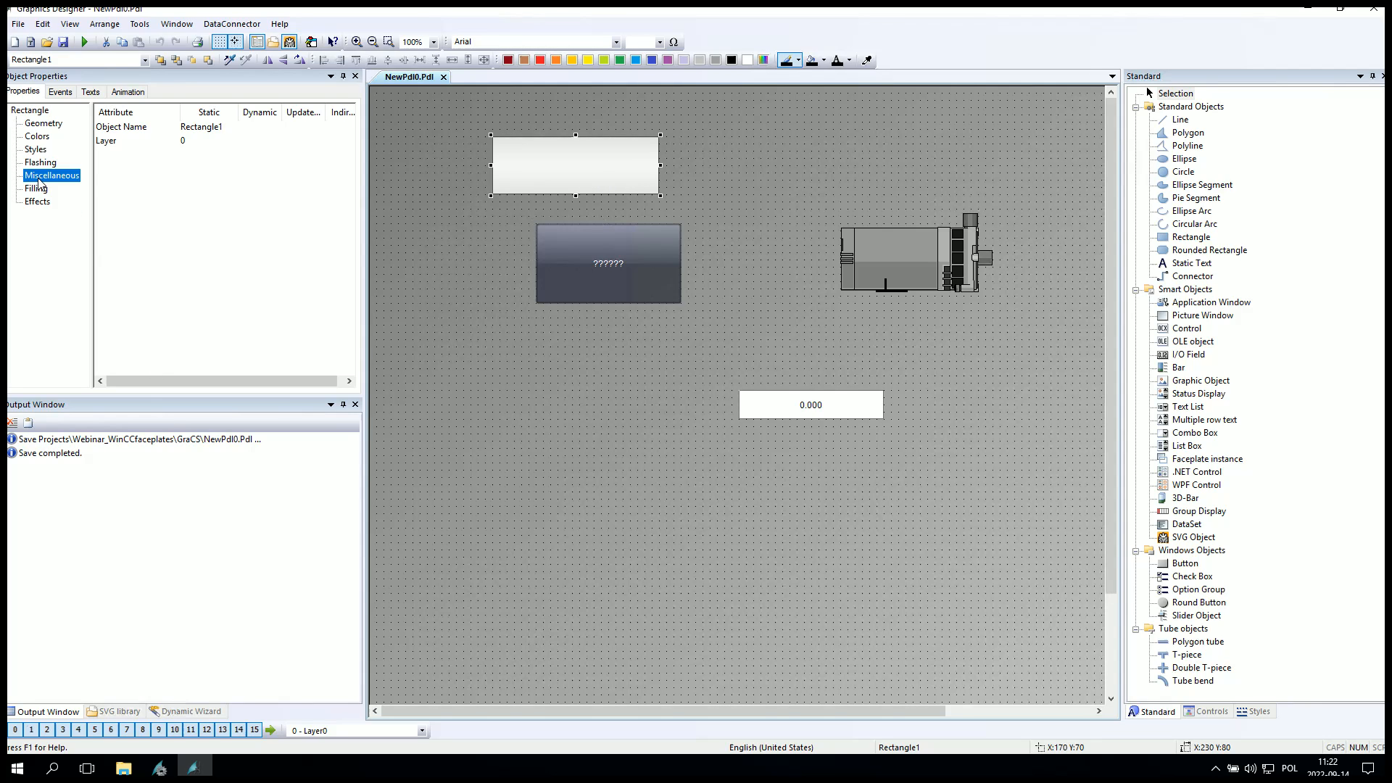
{"action": "left_click", "coordinate": [44, 124]}
{"action": "left_click", "coordinate": [37, 136]}
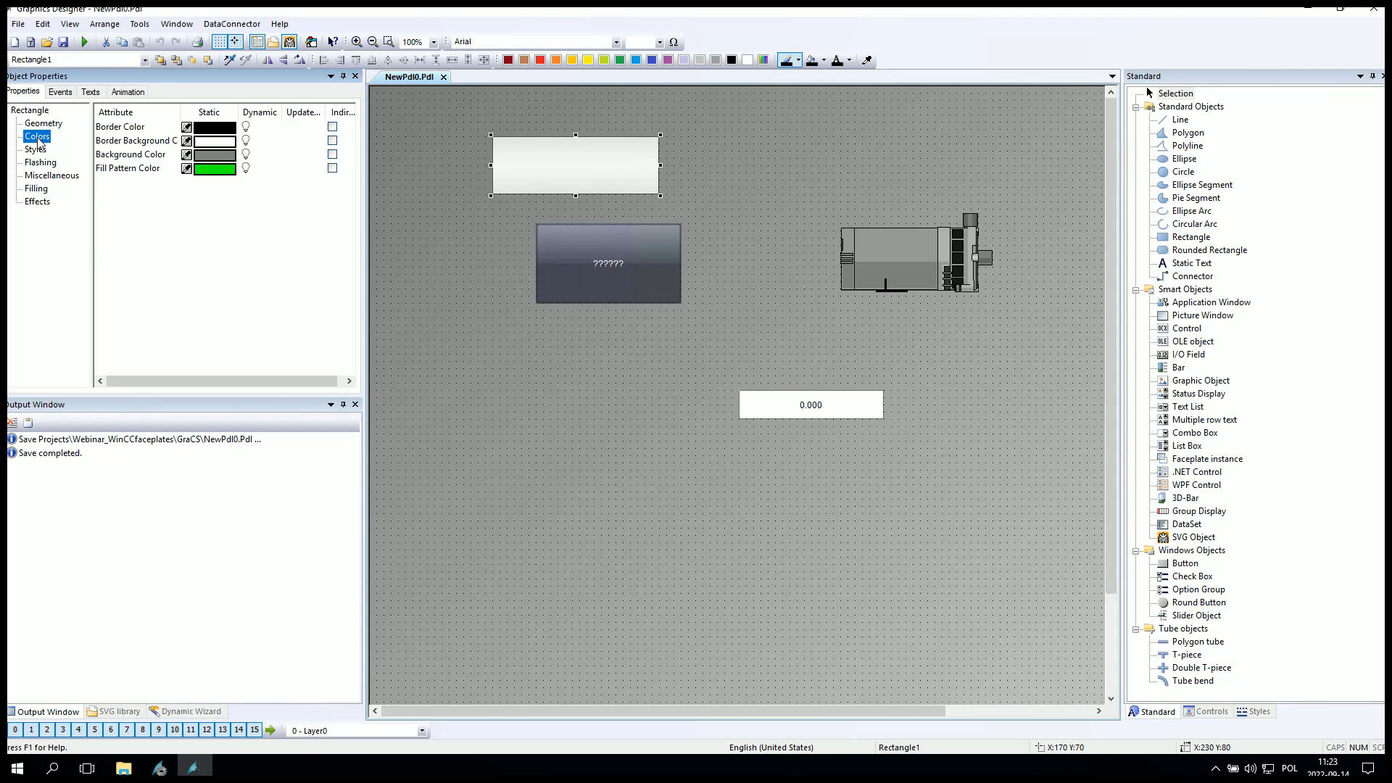
{"action": "left_click", "coordinate": [125, 156]}
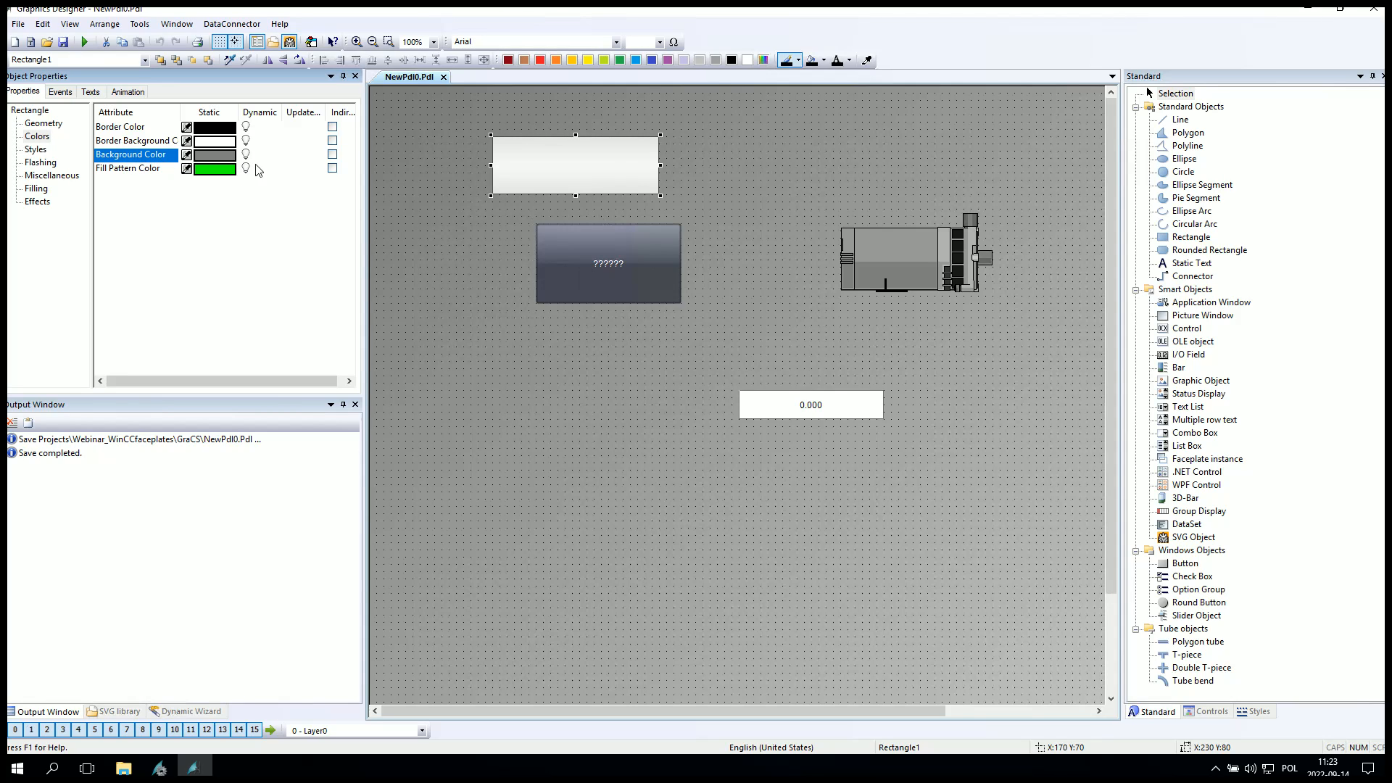
{"action": "right_click", "coordinate": [246, 155]}
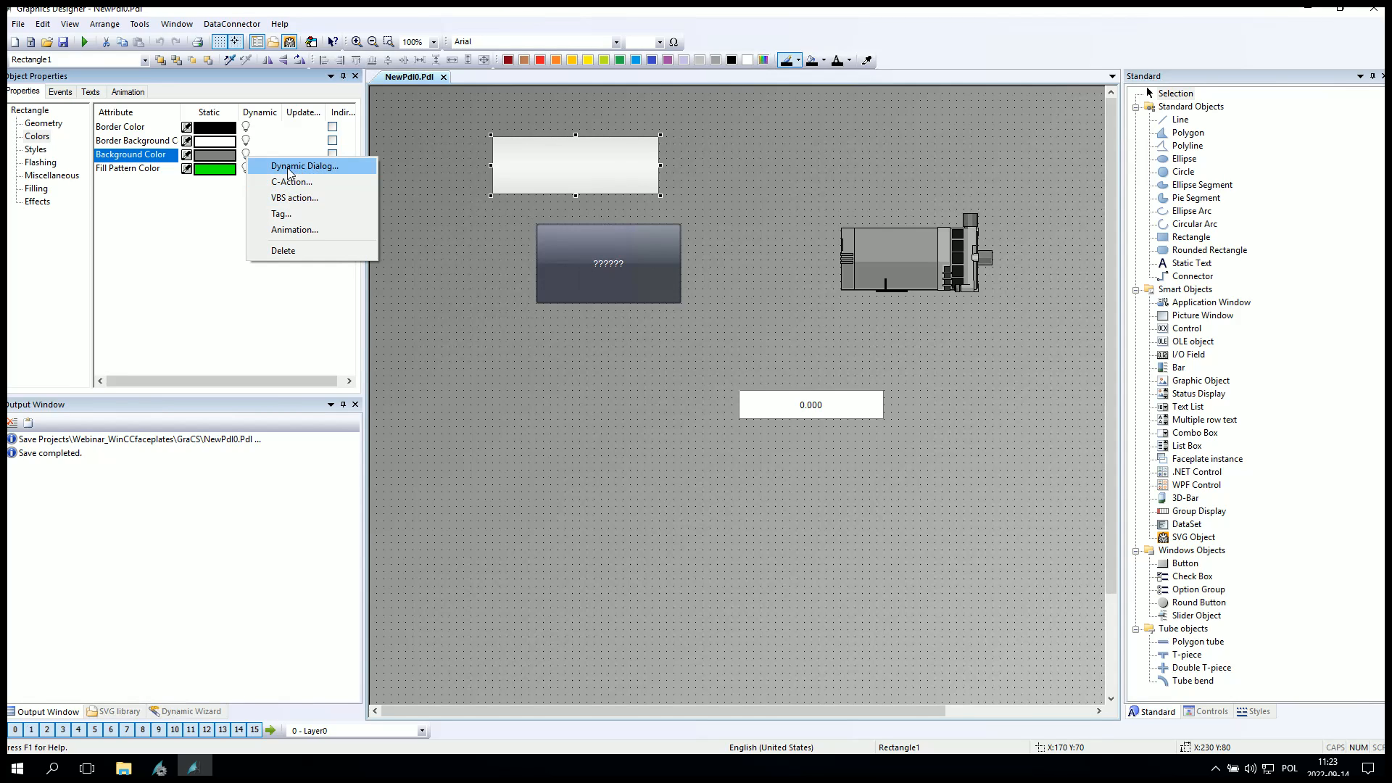
{"action": "left_click", "coordinate": [297, 167]}
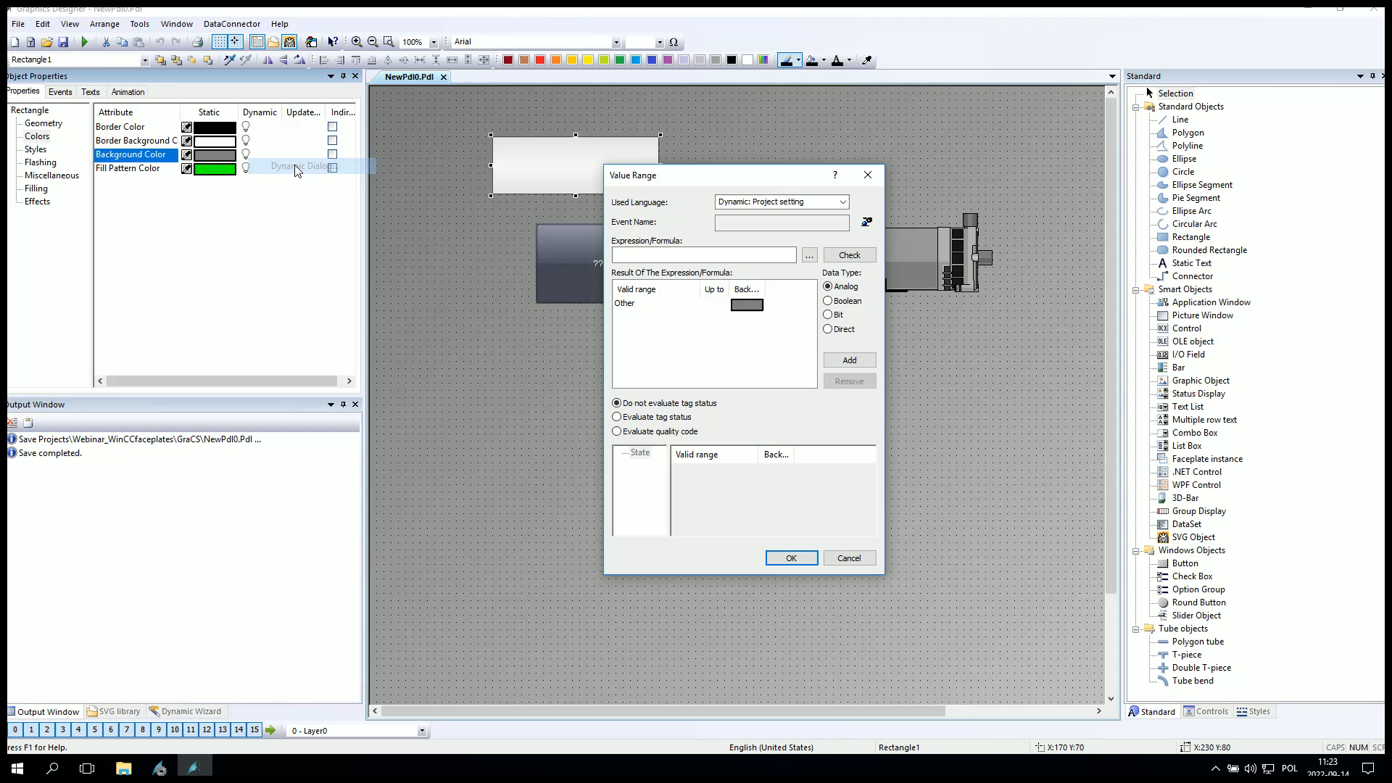
{"action": "left_click", "coordinate": [617, 254]}
{"action": "type", "text": "'tag1'"}
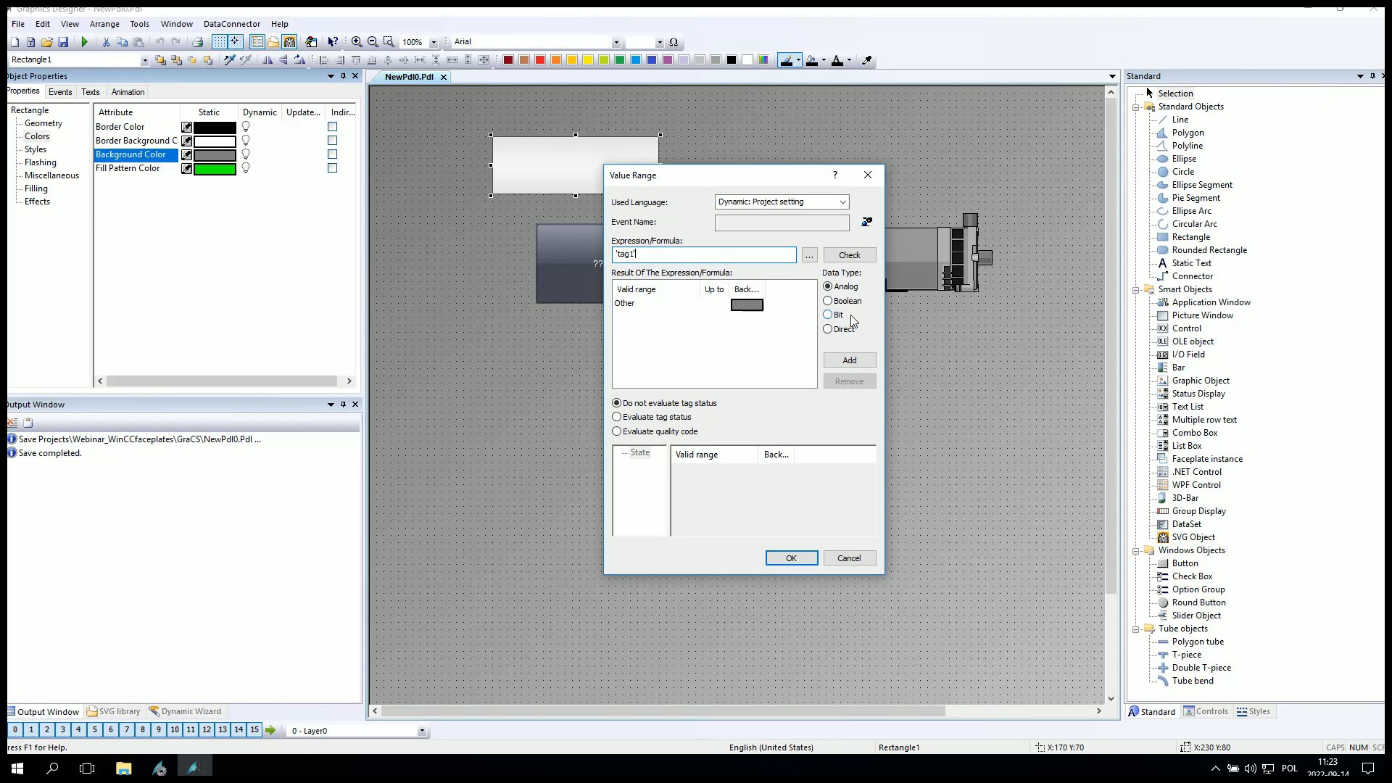
{"action": "left_click", "coordinate": [850, 360]}
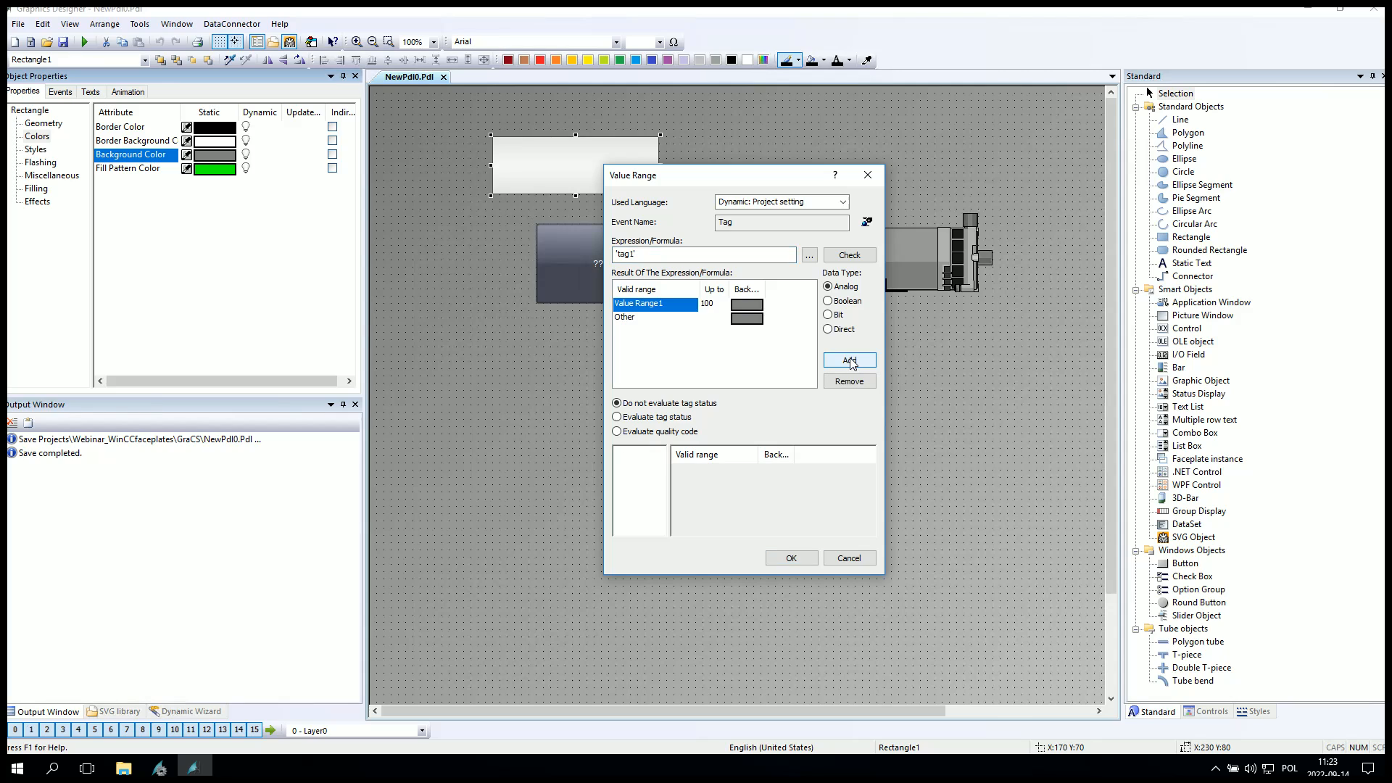
{"action": "left_click", "coordinate": [850, 360]}
Set the upper limits of value range 1 to 0 and value range 2 to 1.
{"action": "double_click", "coordinate": [714, 305]}
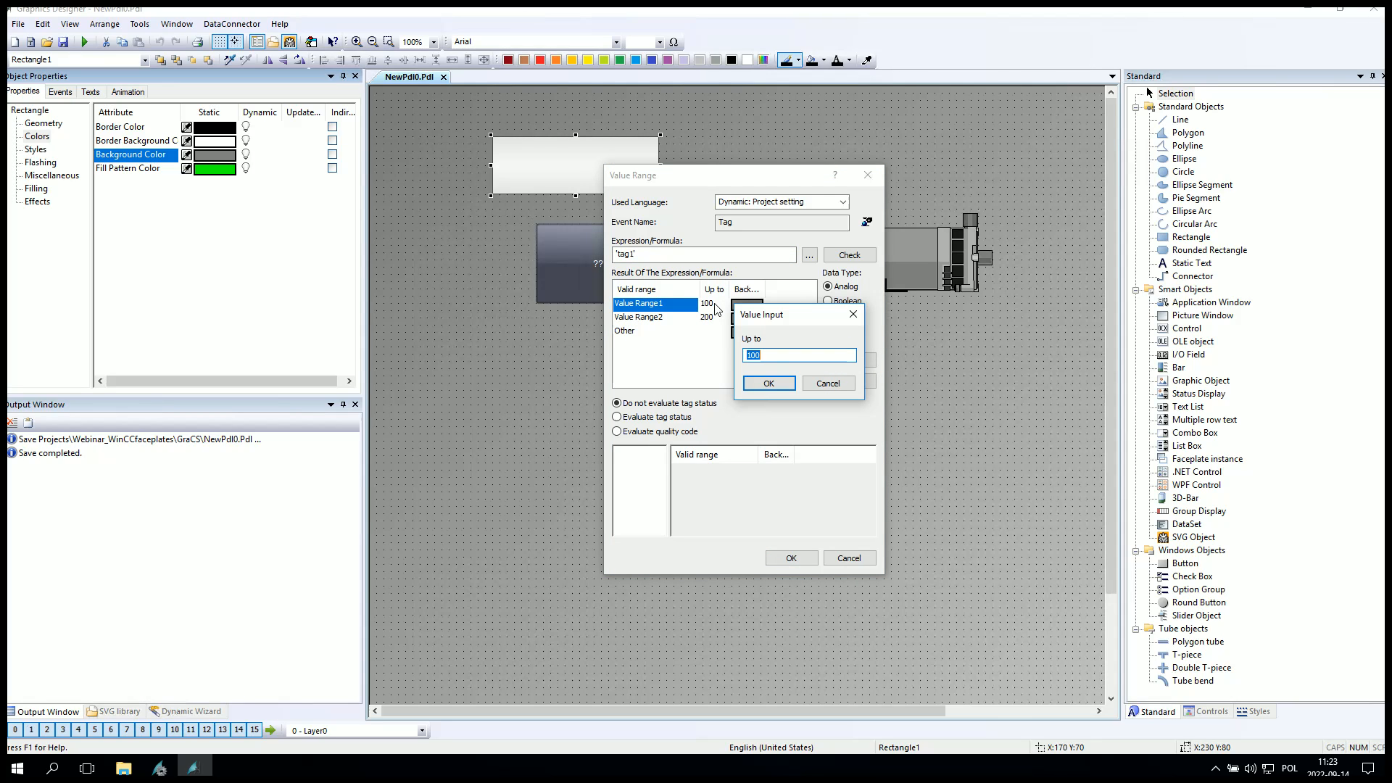
{"action": "type", "text": "0"}
{"action": "key", "text": "Return"}
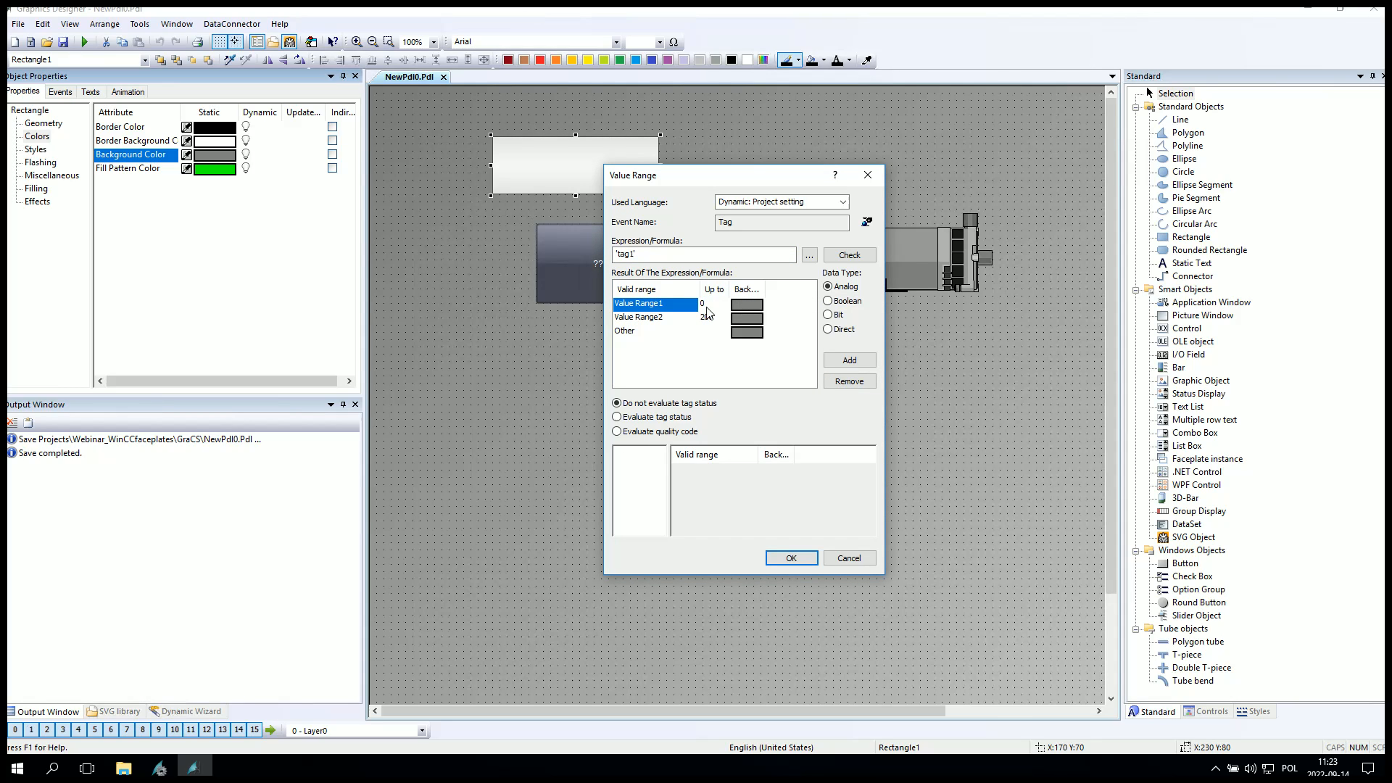
{"action": "double_click", "coordinate": [715, 319]}
{"action": "type", "text": "1"}
{"action": "key", "text": "Return"}
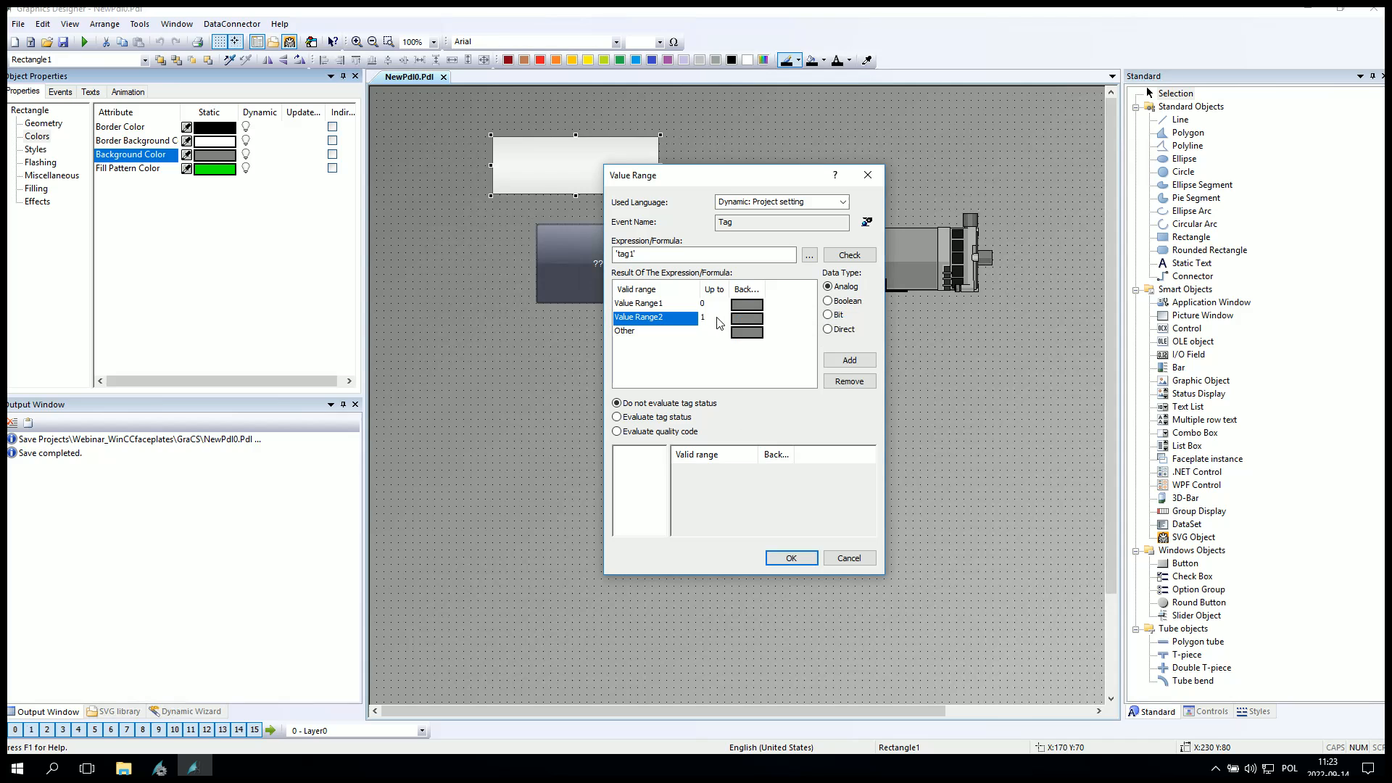
Set value range 2's background color to green.
{"action": "double_click", "coordinate": [747, 319]}
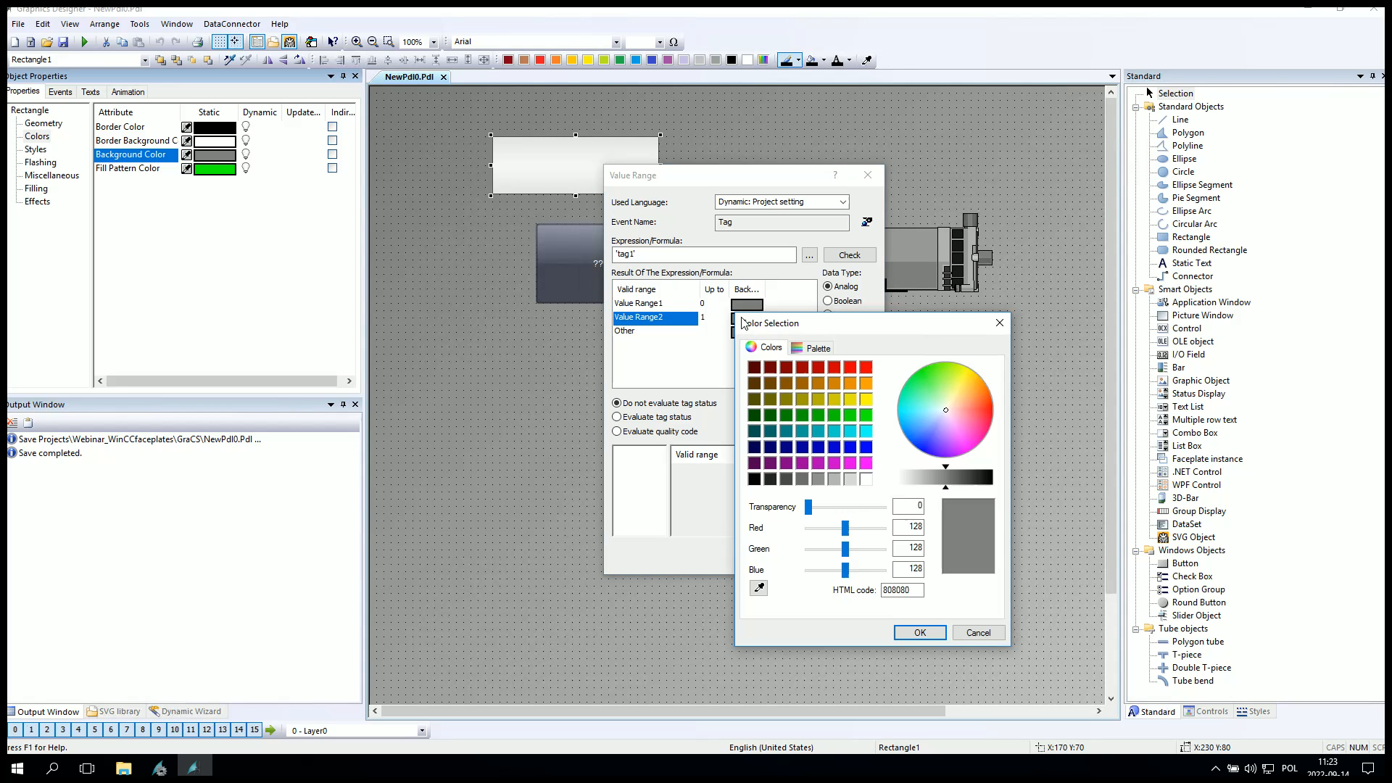
{"action": "left_click", "coordinate": [868, 416]}
{"action": "left_click", "coordinate": [920, 633]}
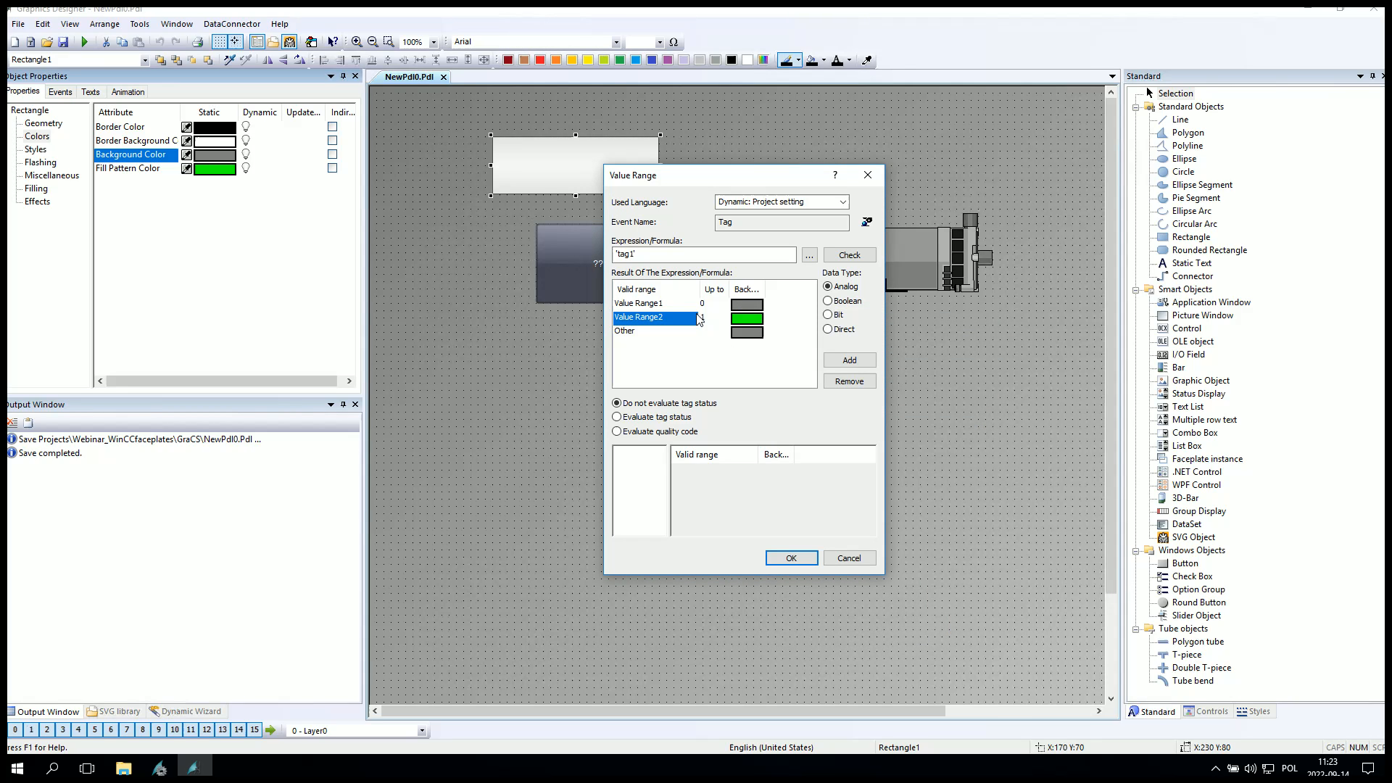
Set the Other range's background color to magenta and confirm the dynamic dialog.
{"action": "double_click", "coordinate": [753, 333]}
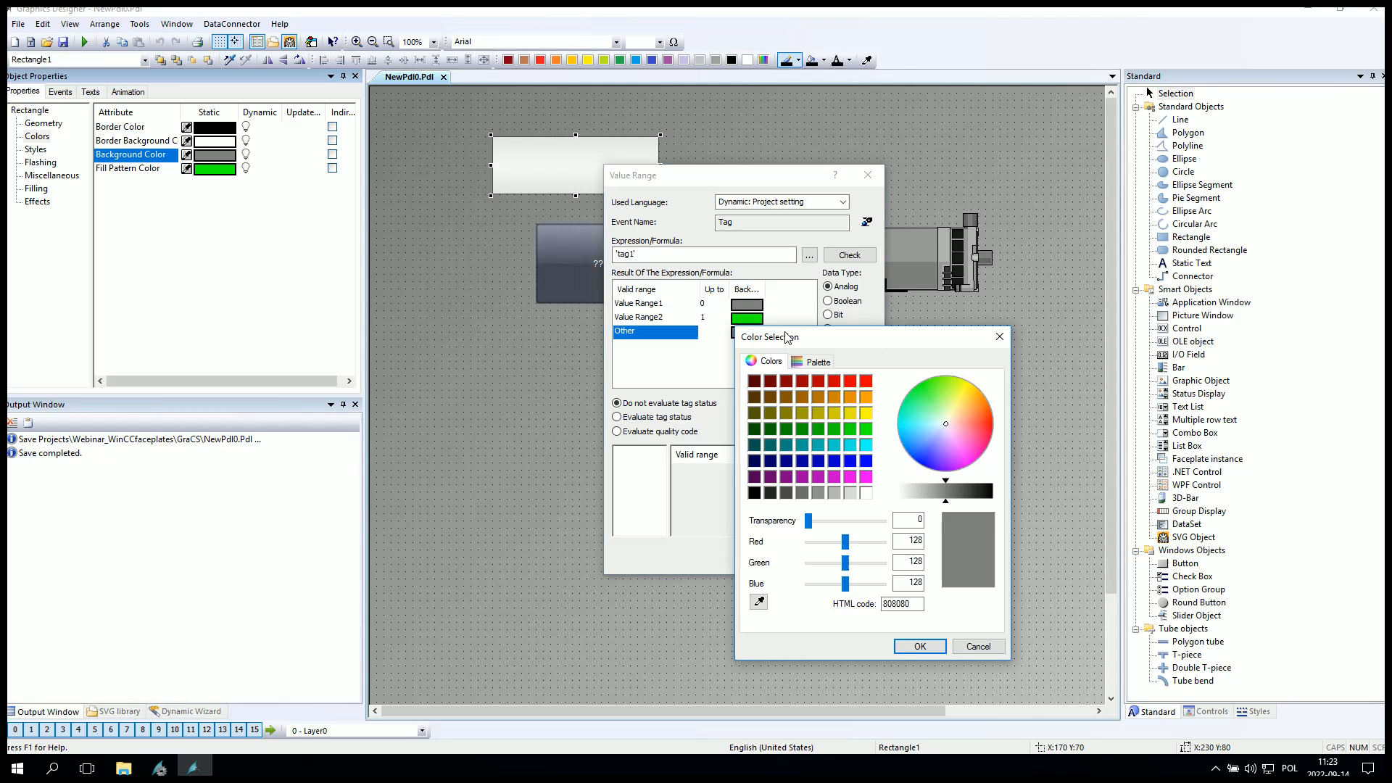
{"action": "left_click", "coordinate": [866, 476]}
{"action": "left_click", "coordinate": [919, 646]}
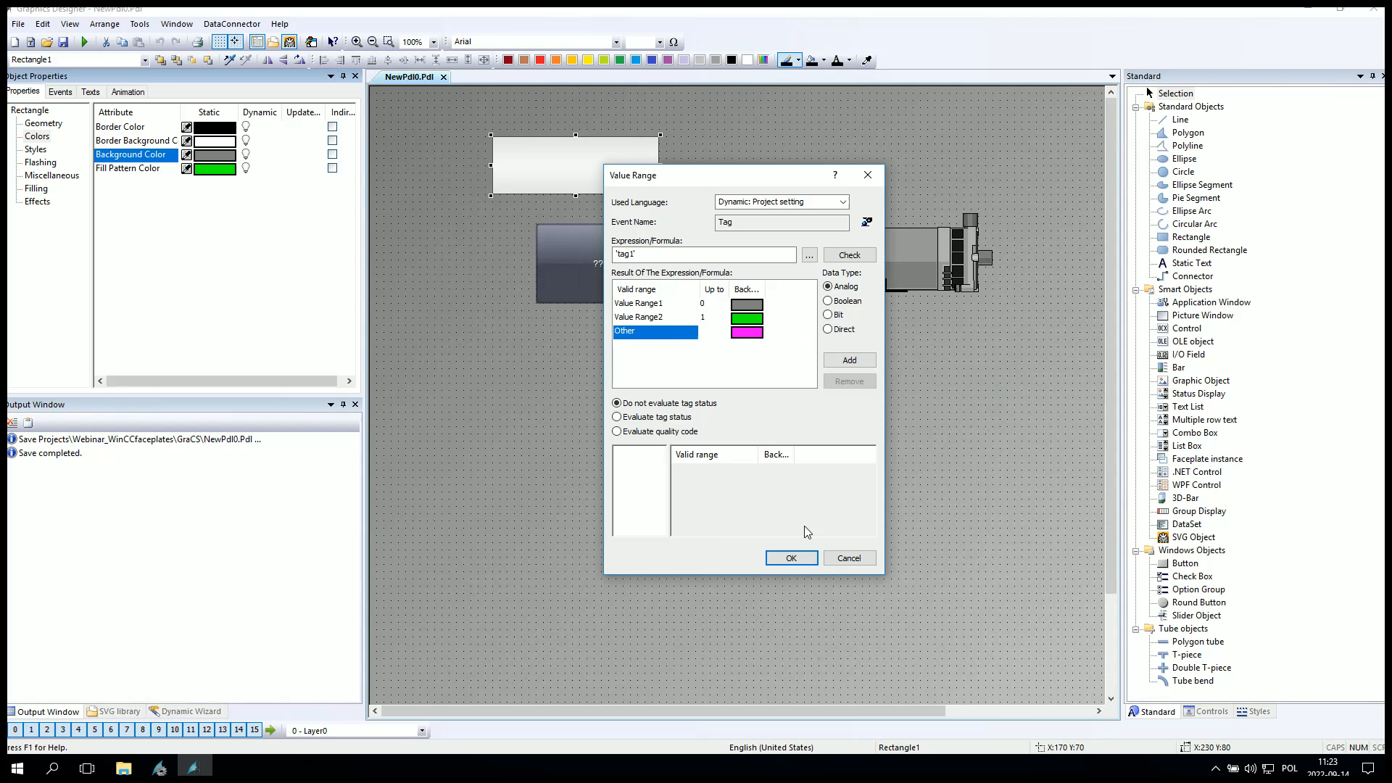
{"action": "left_click", "coordinate": [798, 560]}
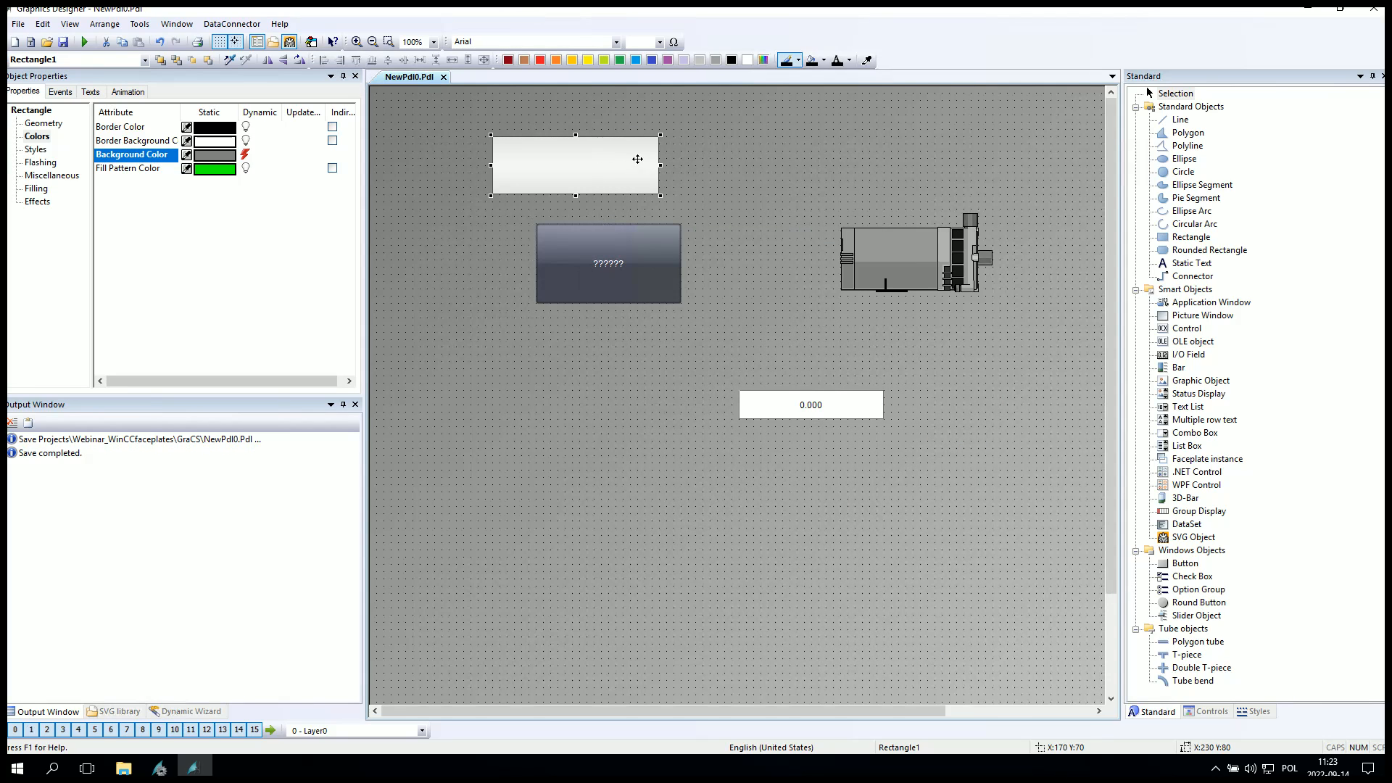
{"action": "left_click", "coordinate": [603, 267]}
{"action": "left_click", "coordinate": [560, 168]}
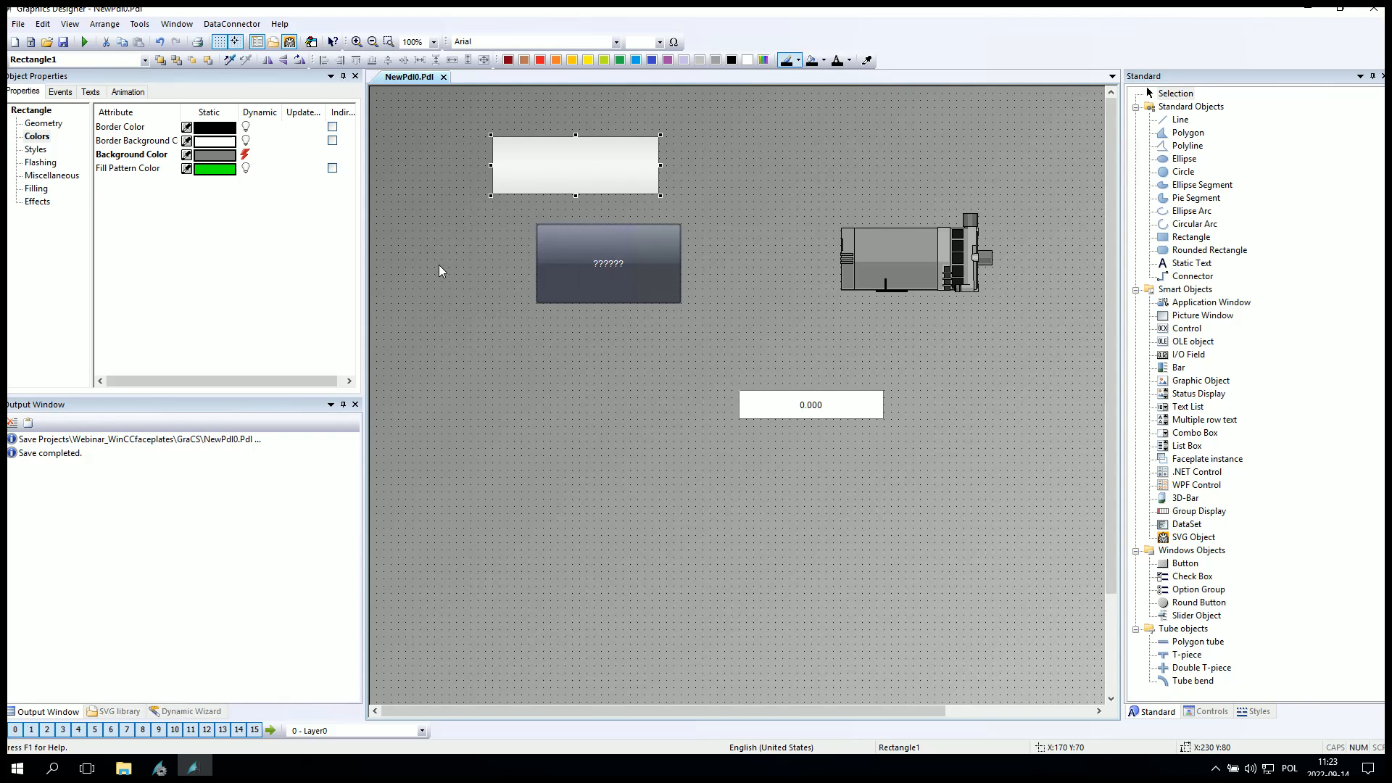
Turn off the Global Color Scheme effect for the rectangle.
{"action": "left_click", "coordinate": [33, 203]}
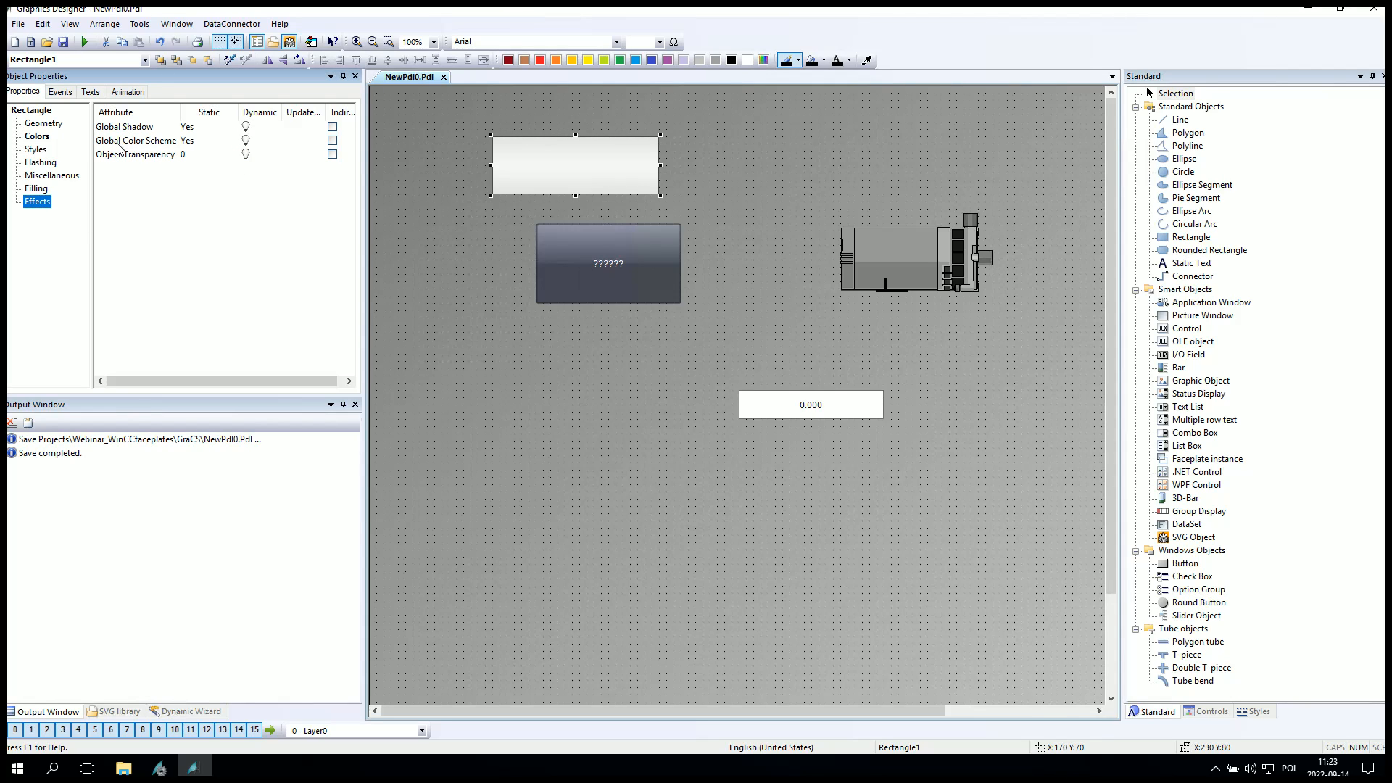
{"action": "left_click", "coordinate": [143, 147]}
{"action": "double_click", "coordinate": [142, 145]}
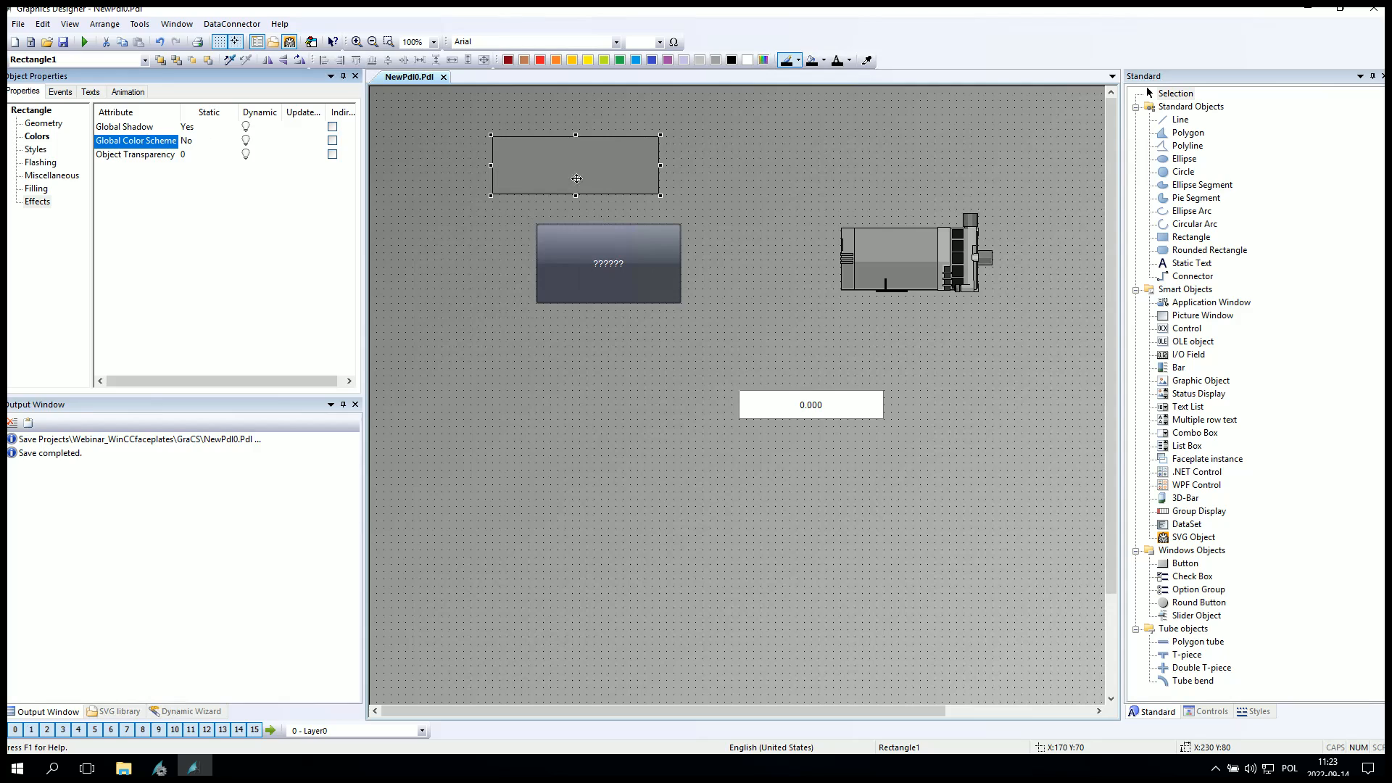
Move the button up below the rectangle and resize it to match the rectangle's width.
{"action": "left_click", "coordinate": [536, 259]}
{"action": "left_click", "coordinate": [584, 164]}
{"action": "left_click", "coordinate": [584, 164]}
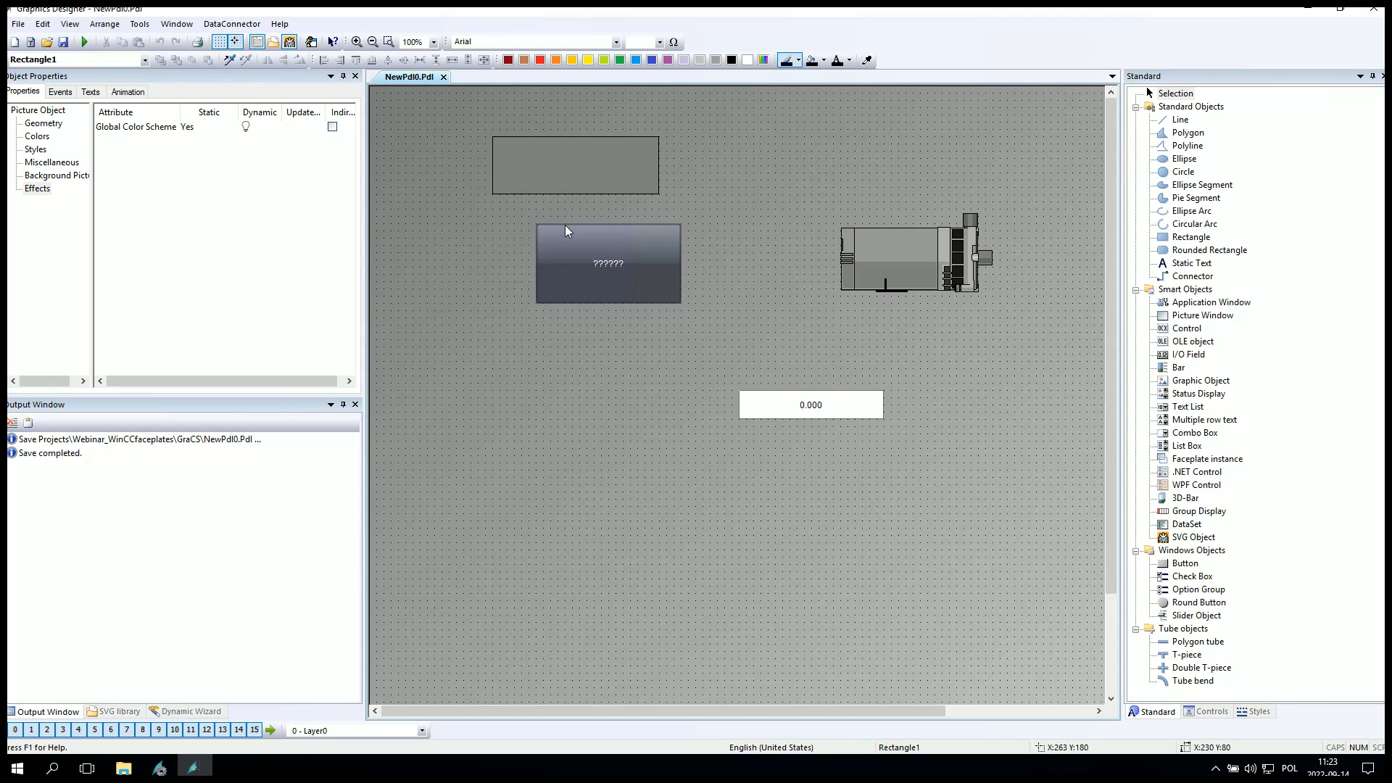
{"action": "left_click", "coordinate": [606, 268]}
{"action": "left_click_drag", "start_coordinate": [557, 251], "coordinate": [513, 230]}
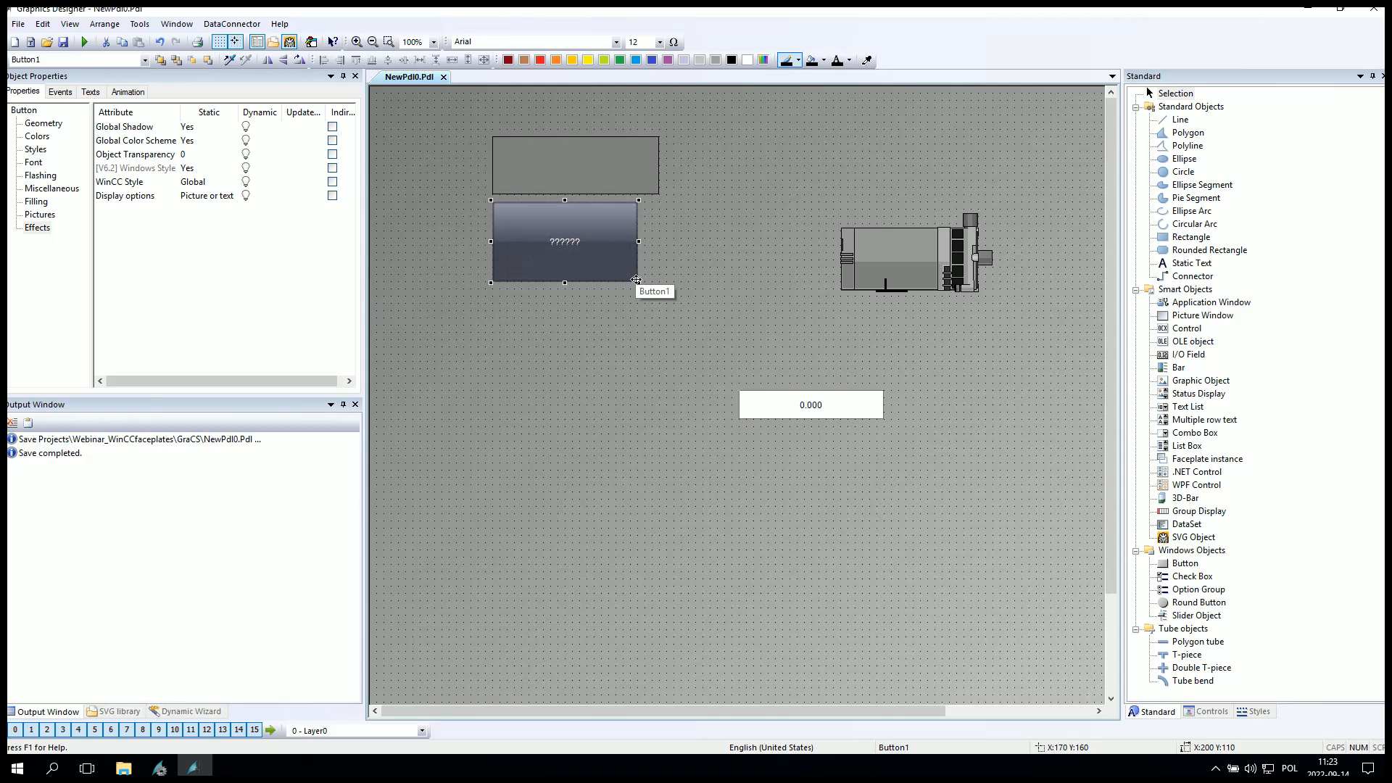
{"action": "left_click_drag", "start_coordinate": [635, 281], "coordinate": [661, 254]}
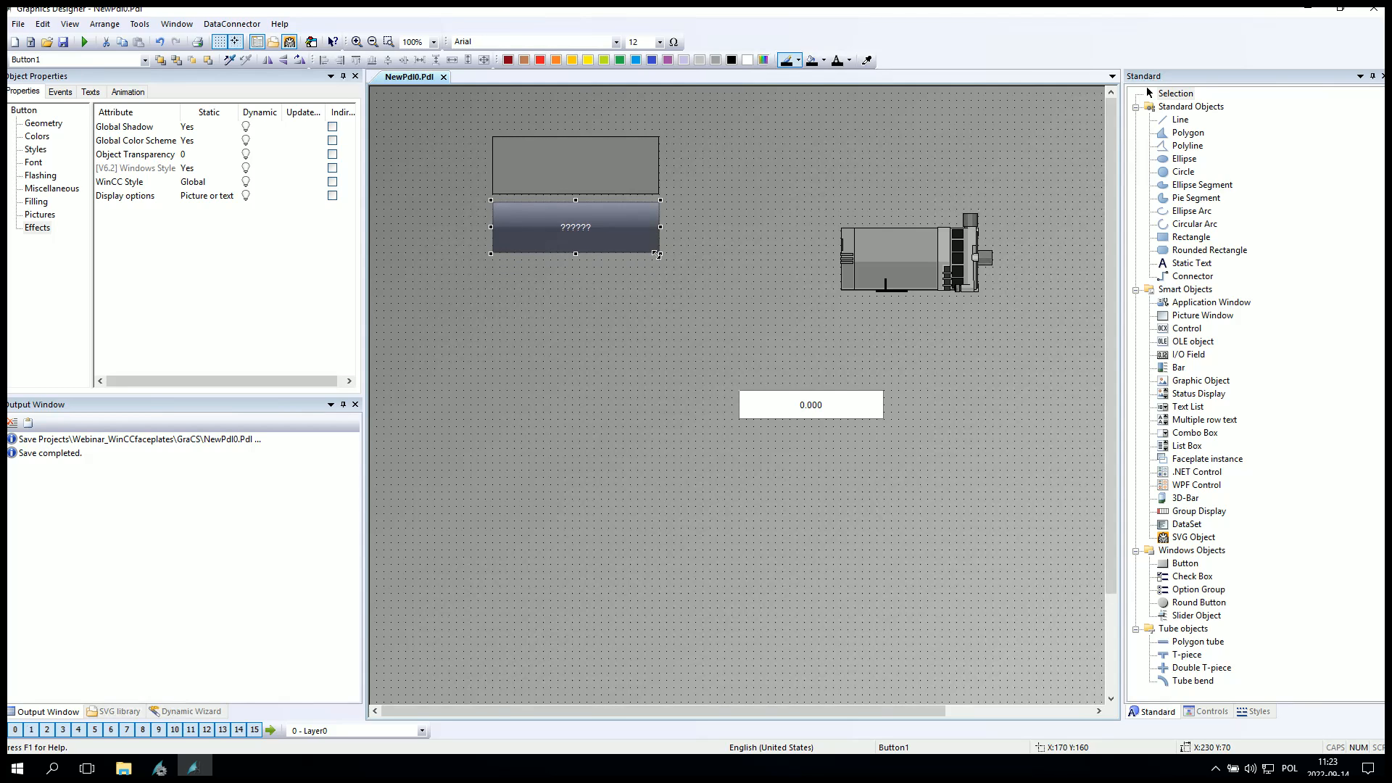
Open a VBS action for the button's background color and add blank lines inside the function.
{"action": "left_click", "coordinate": [36, 138]}
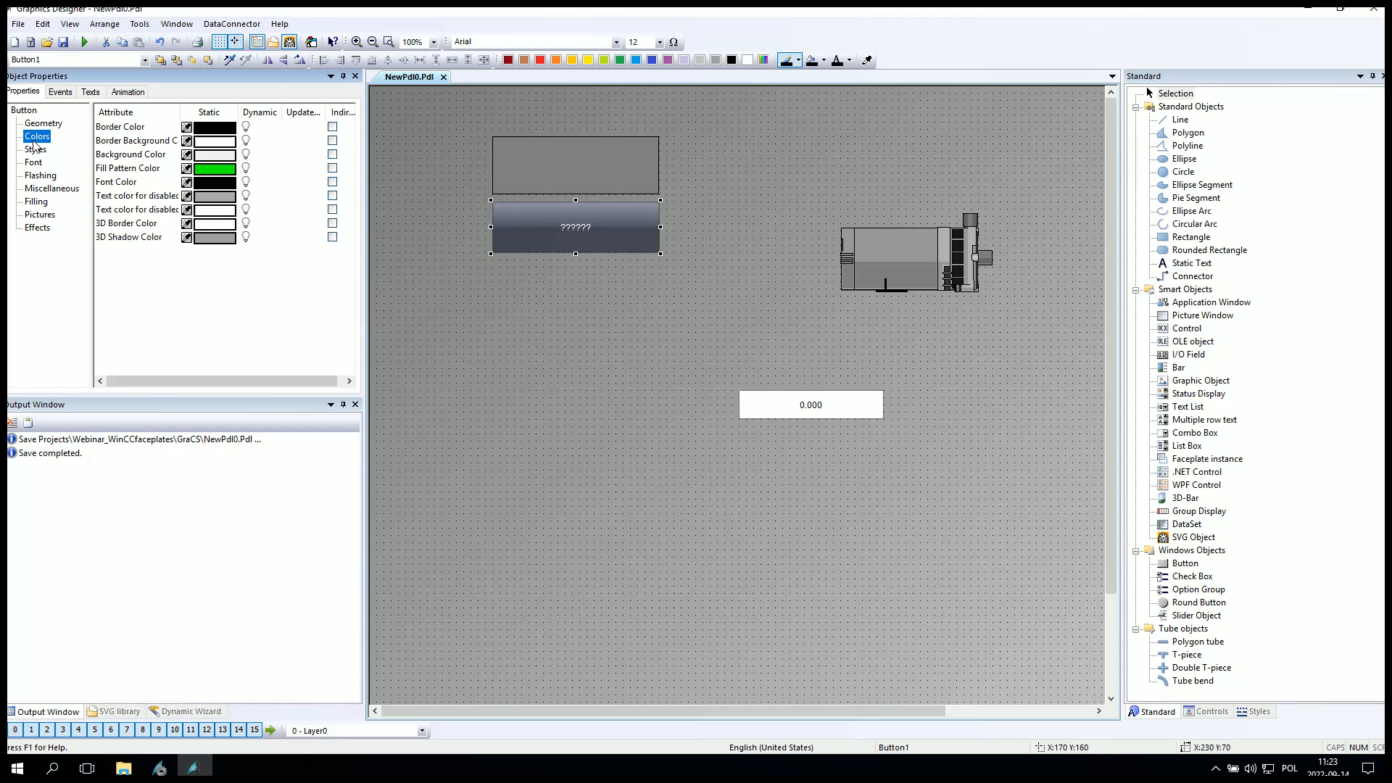
{"action": "left_click", "coordinate": [143, 157]}
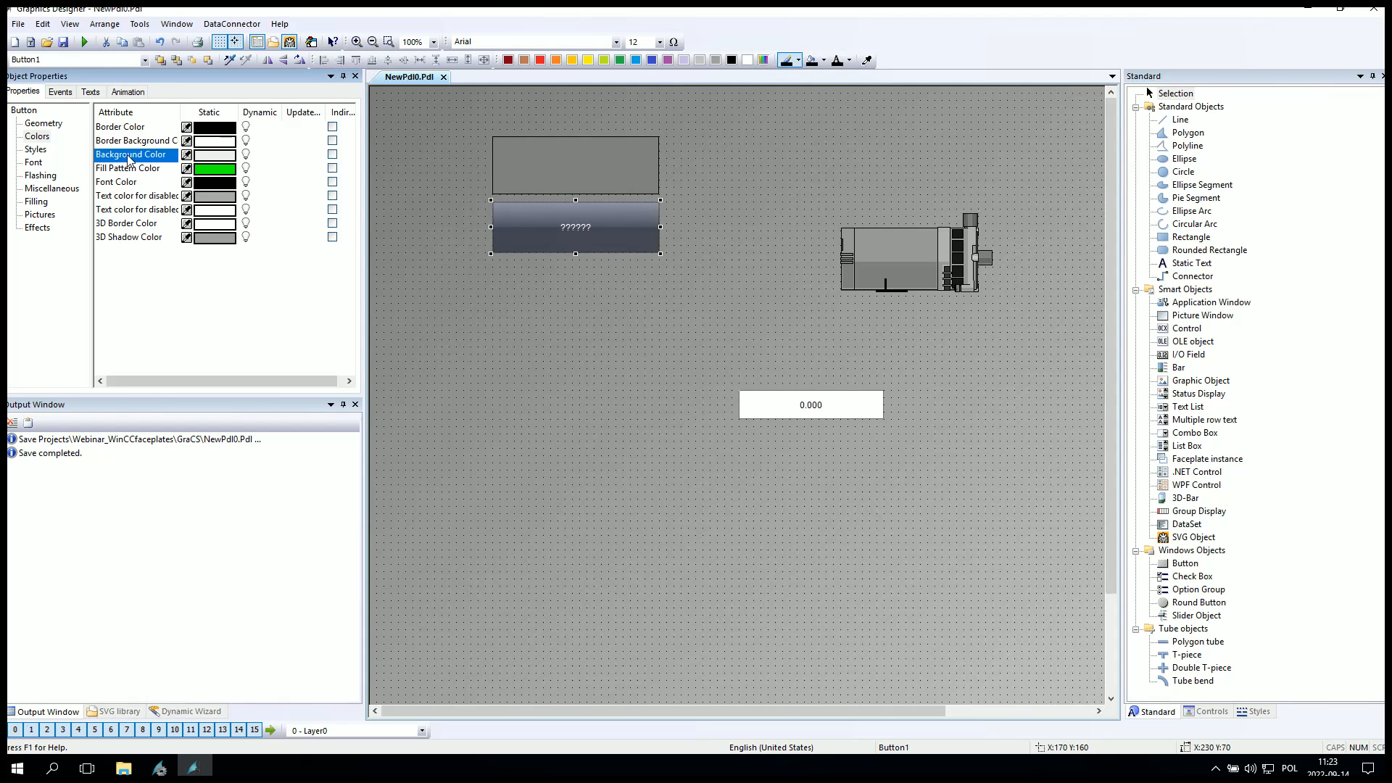
{"action": "right_click", "coordinate": [246, 154]}
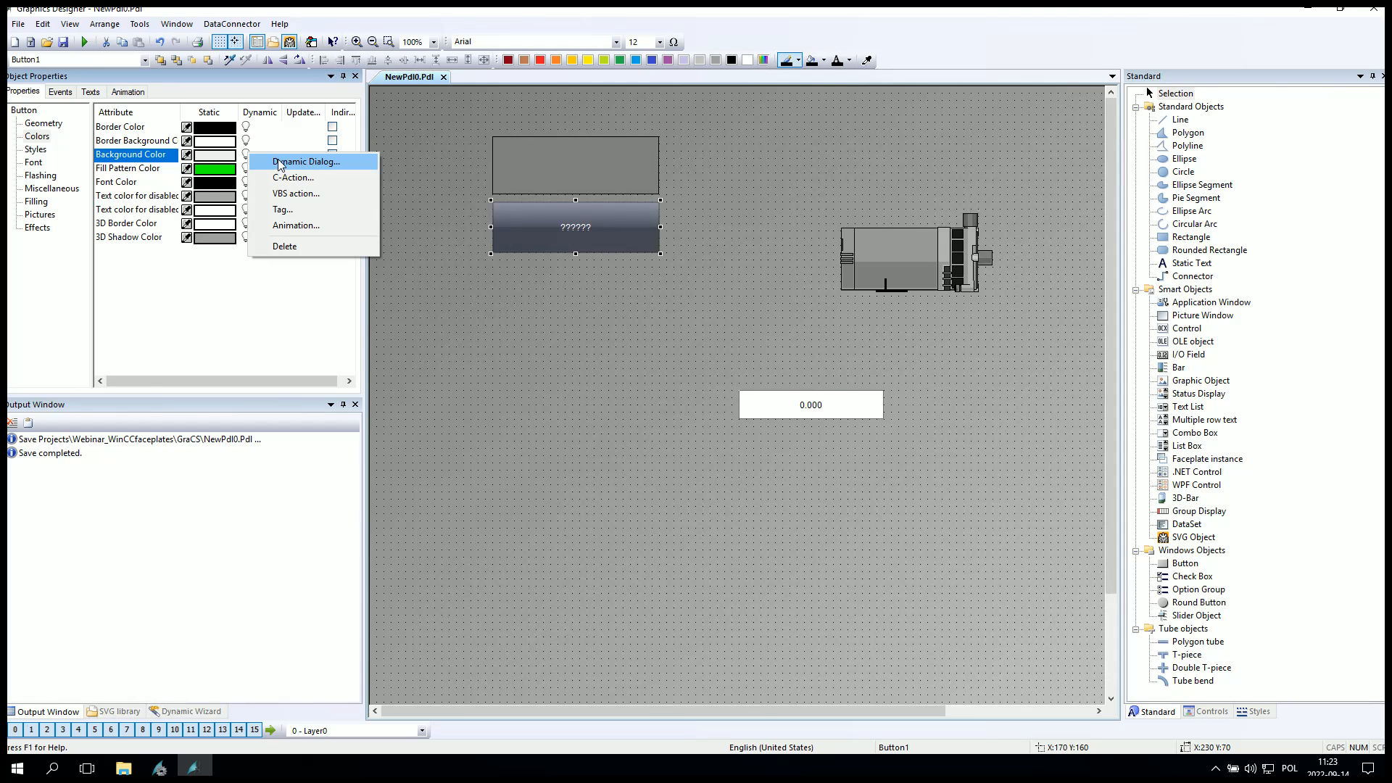
{"action": "left_click", "coordinate": [295, 195]}
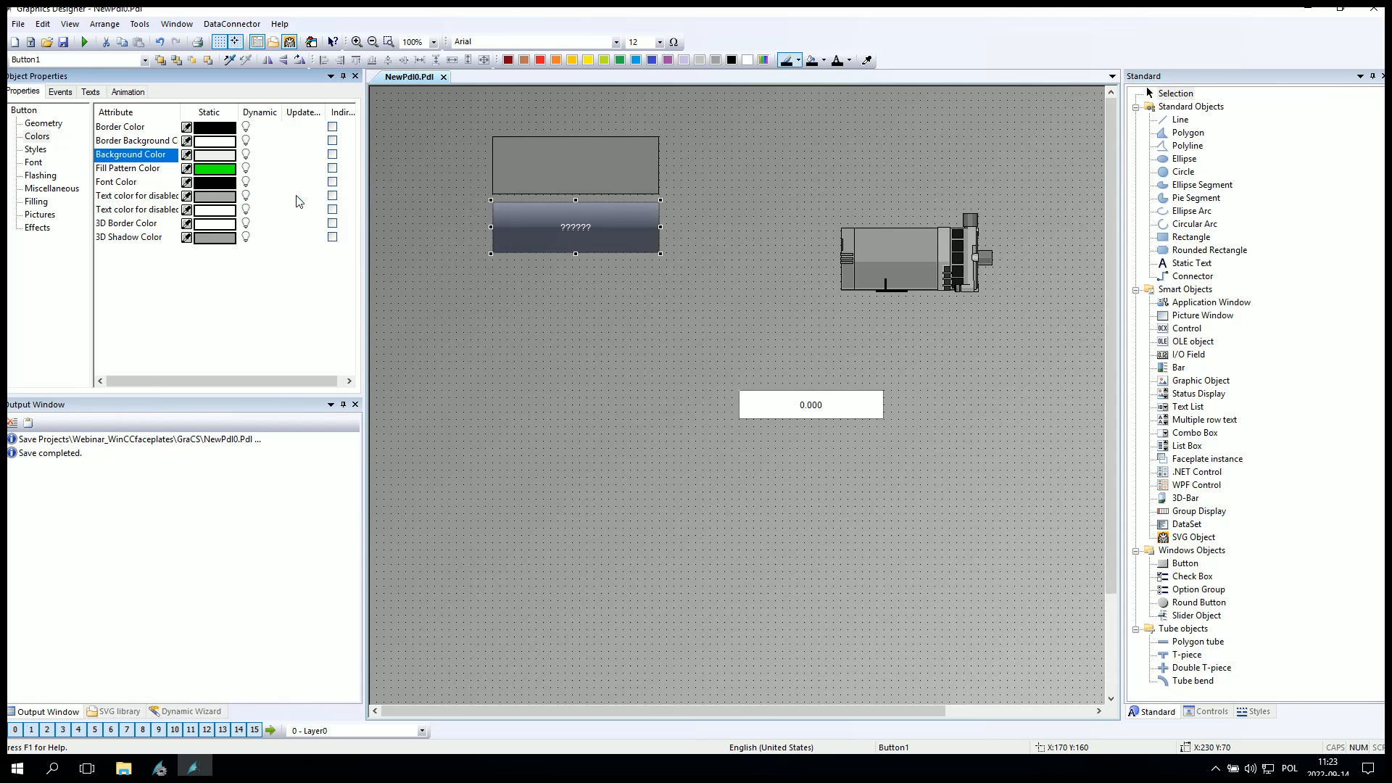
{"action": "left_click_drag", "start_coordinate": [372, 13], "coordinate": [770, 119]}
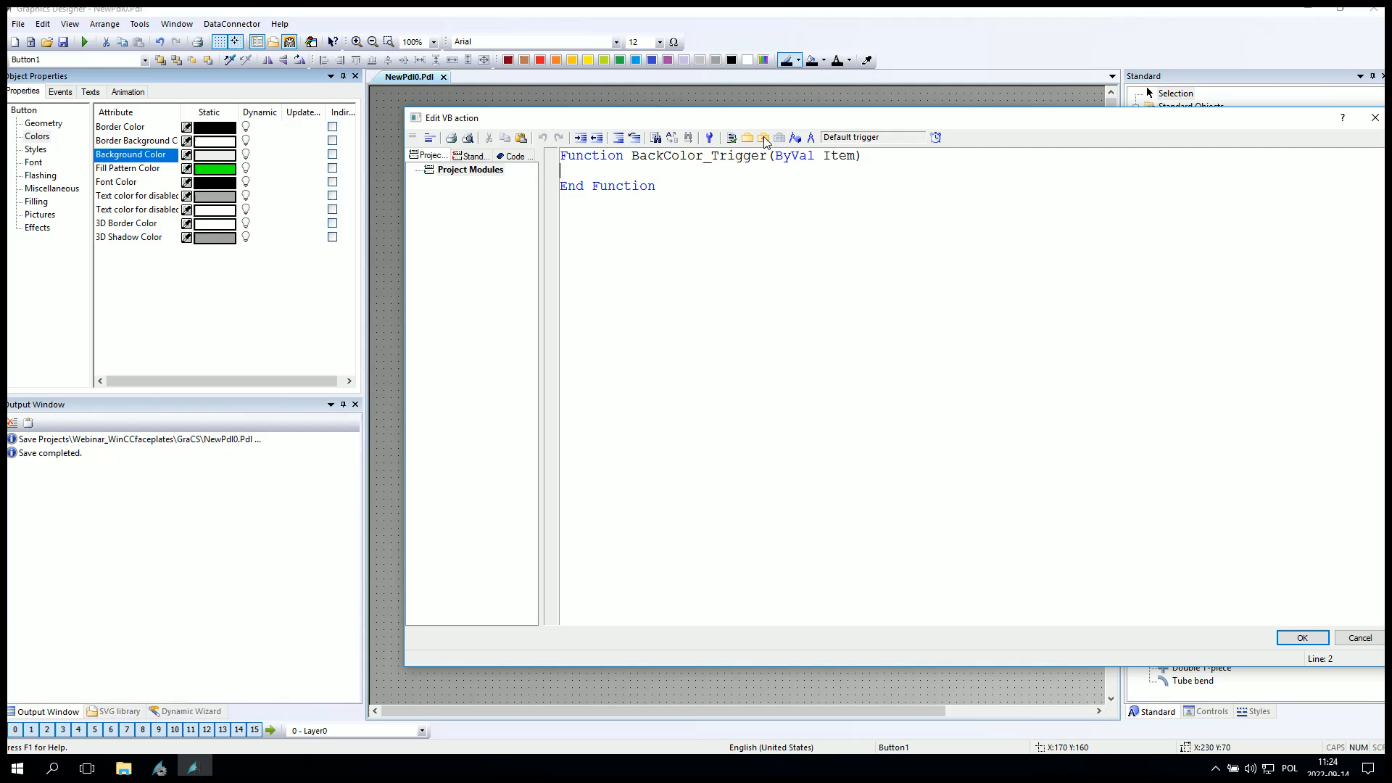
{"action": "key", "text": "Return"}
{"action": "key", "text": "Return"}
{"action": "key", "text": "Return"}
{"action": "left_click", "coordinate": [734, 203]}
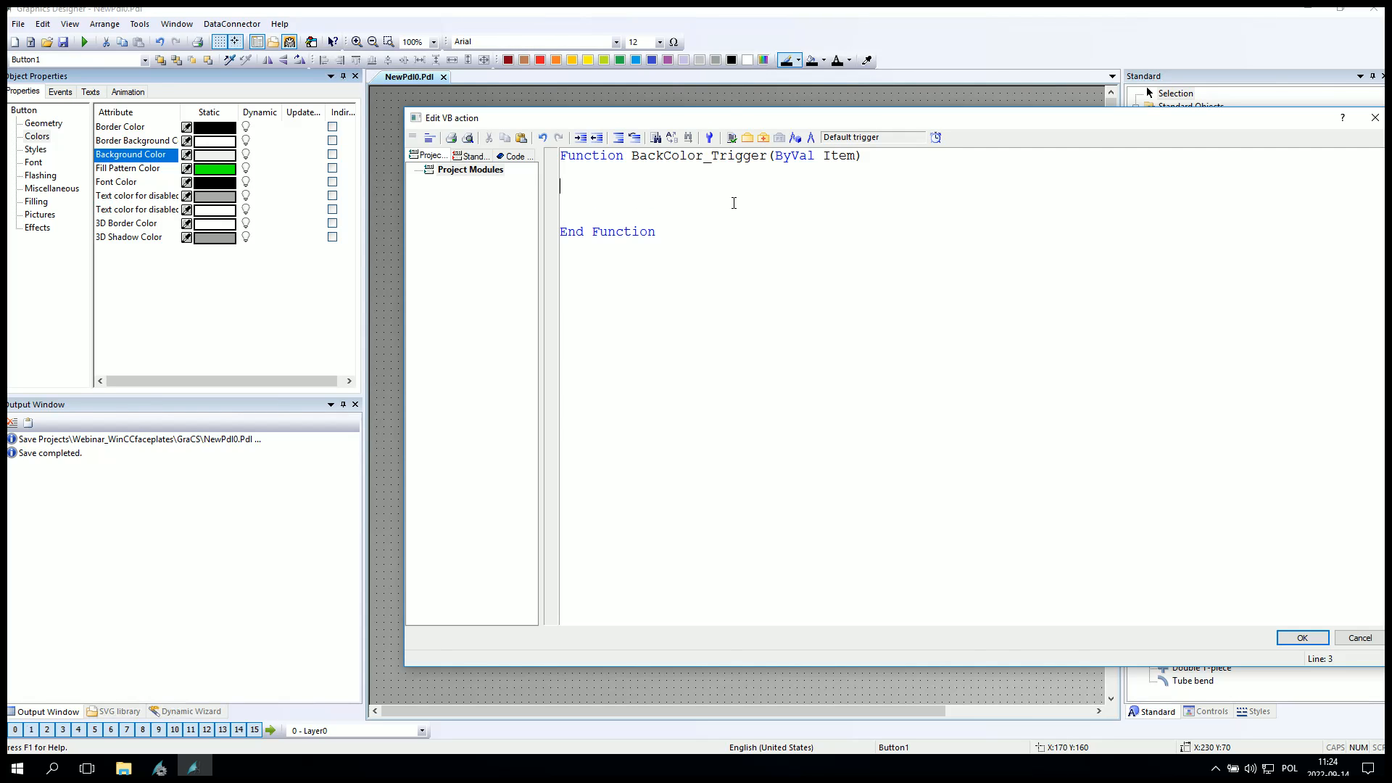
Declare variable aa and assign it HMIRuntime.Tags("tag1").Read in the script.
{"action": "type", "text": "Dim aa"}
{"action": "key", "text": "Return"}
{"action": "type", "text": "aa "}
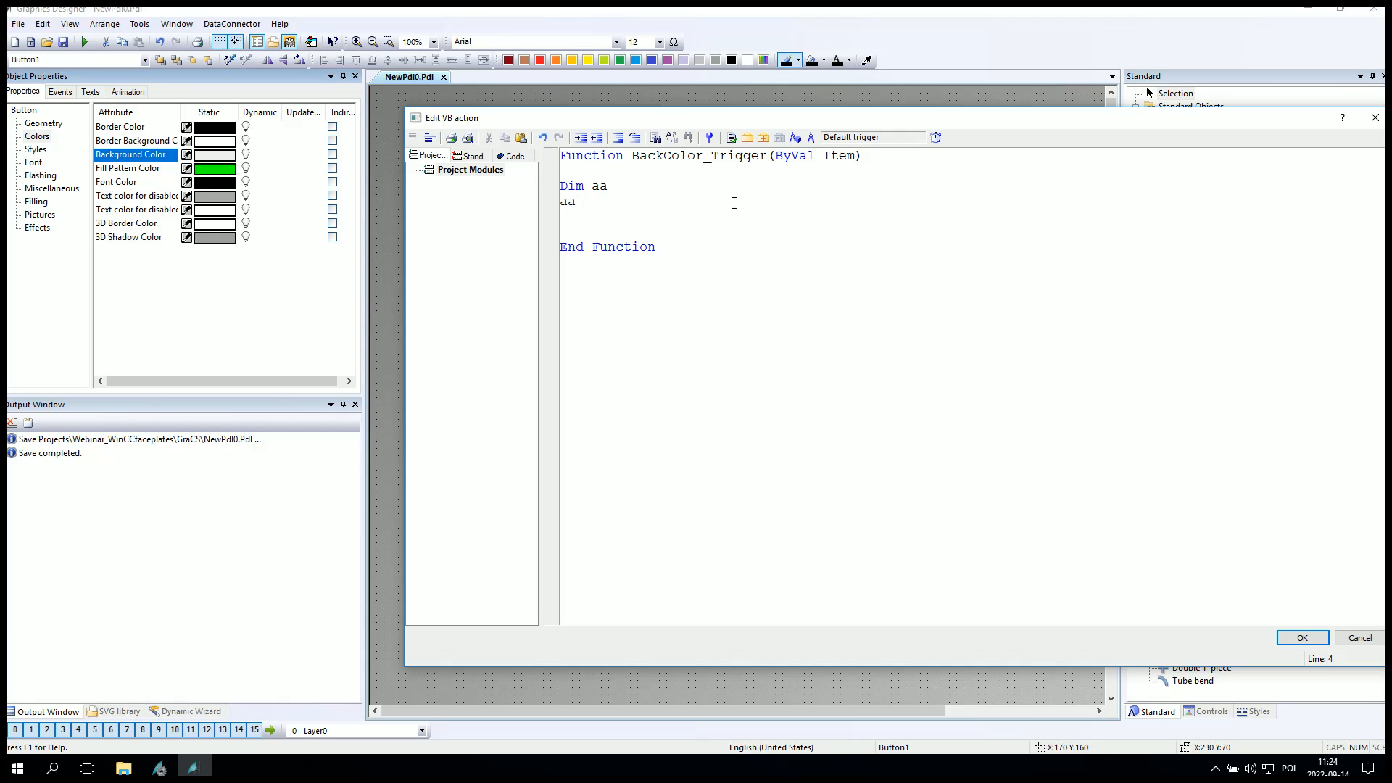
{"action": "type", "text": "= hmiruntime.tags"}
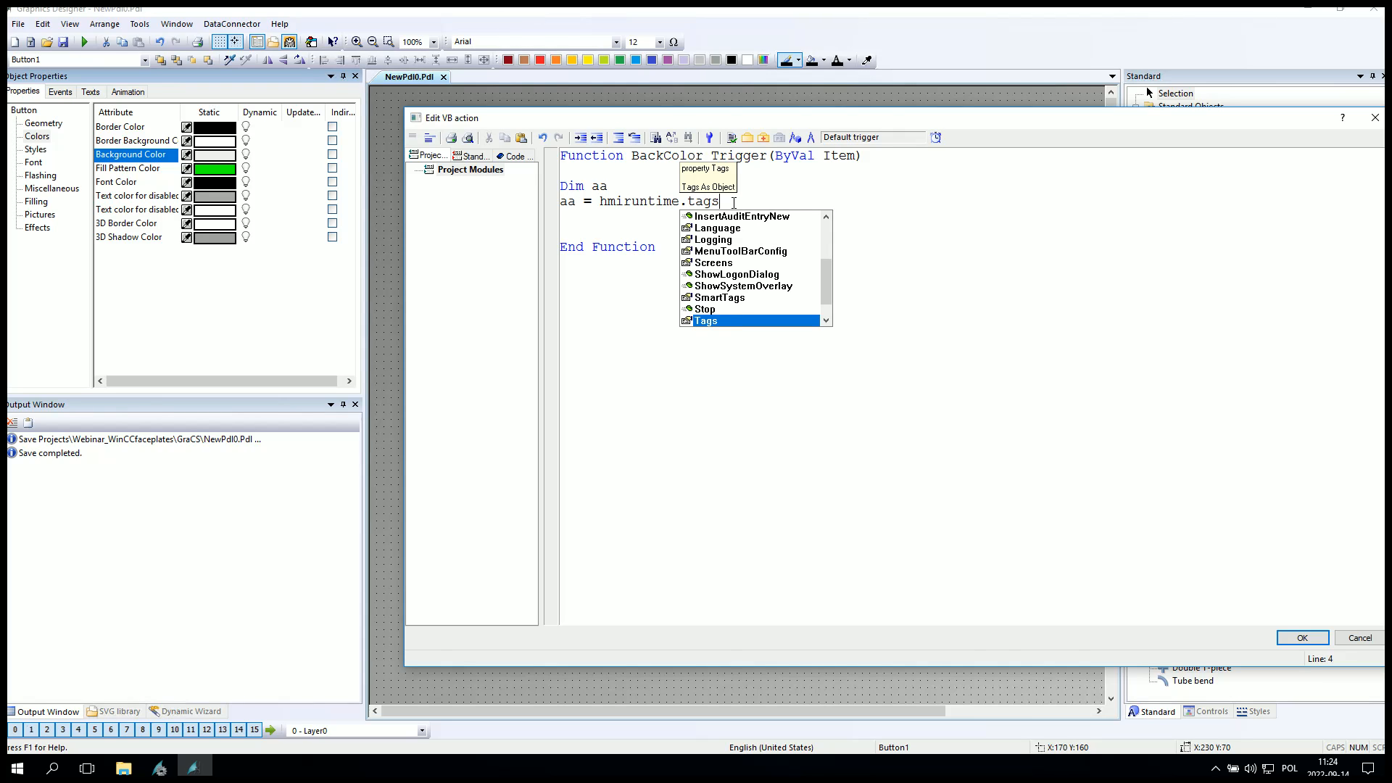
{"action": "type", "text": "(\"tag1\""}
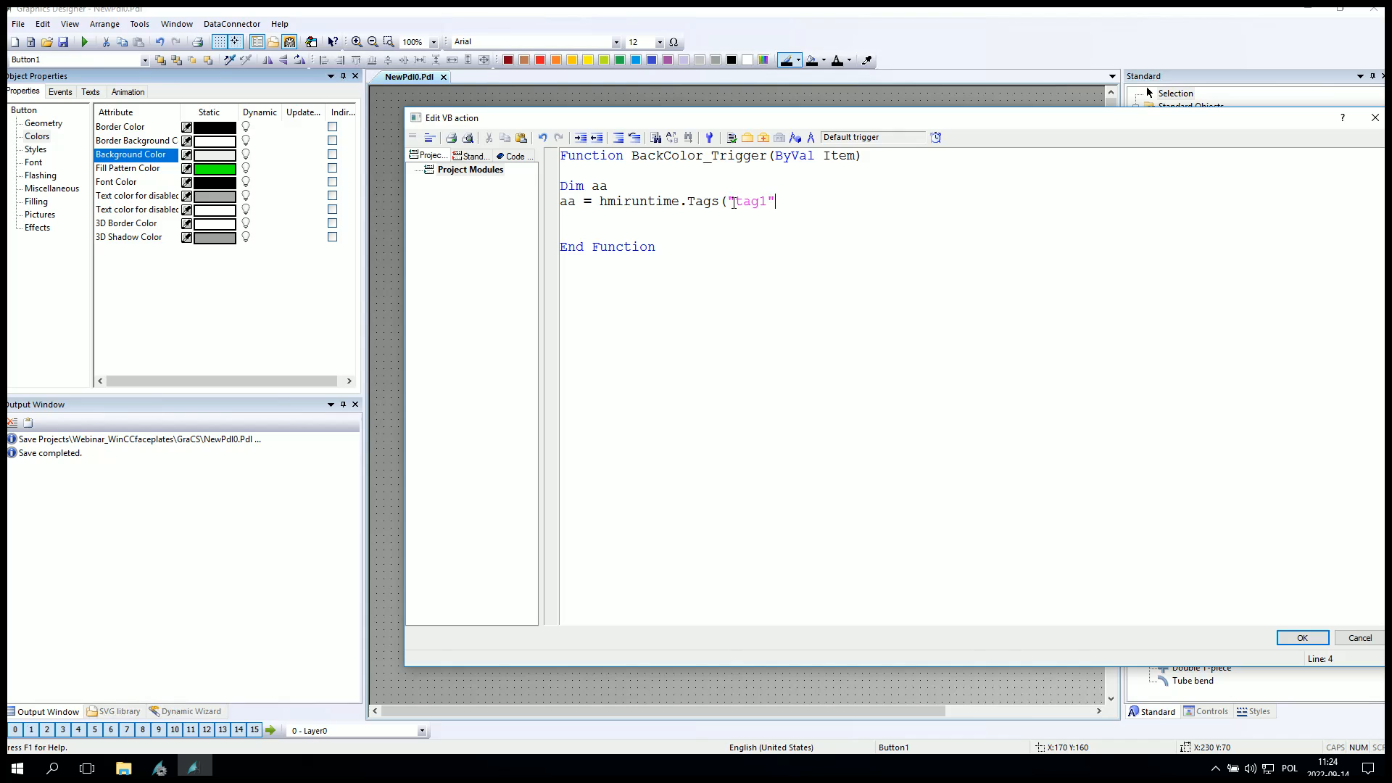
{"action": "type", "text": ").read"}
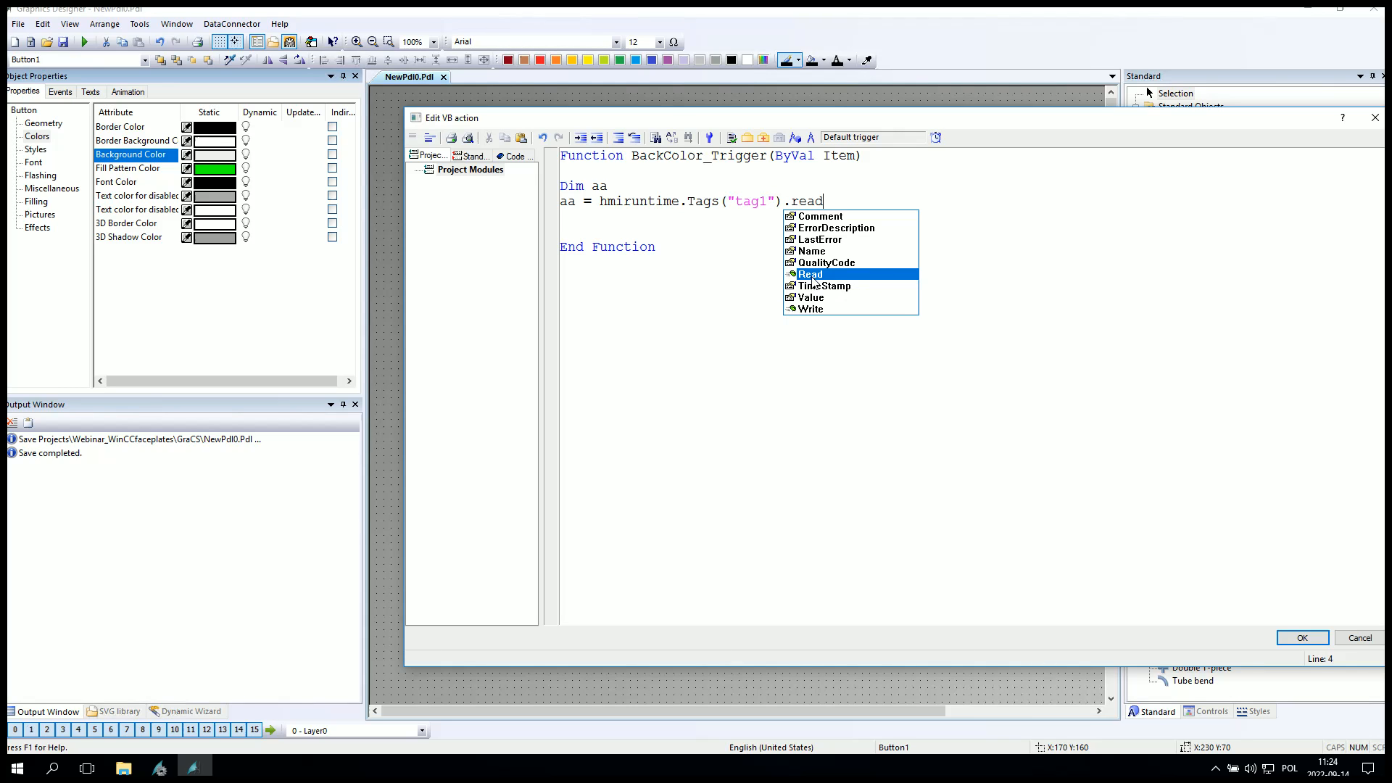
{"action": "key", "text": "Tab"}
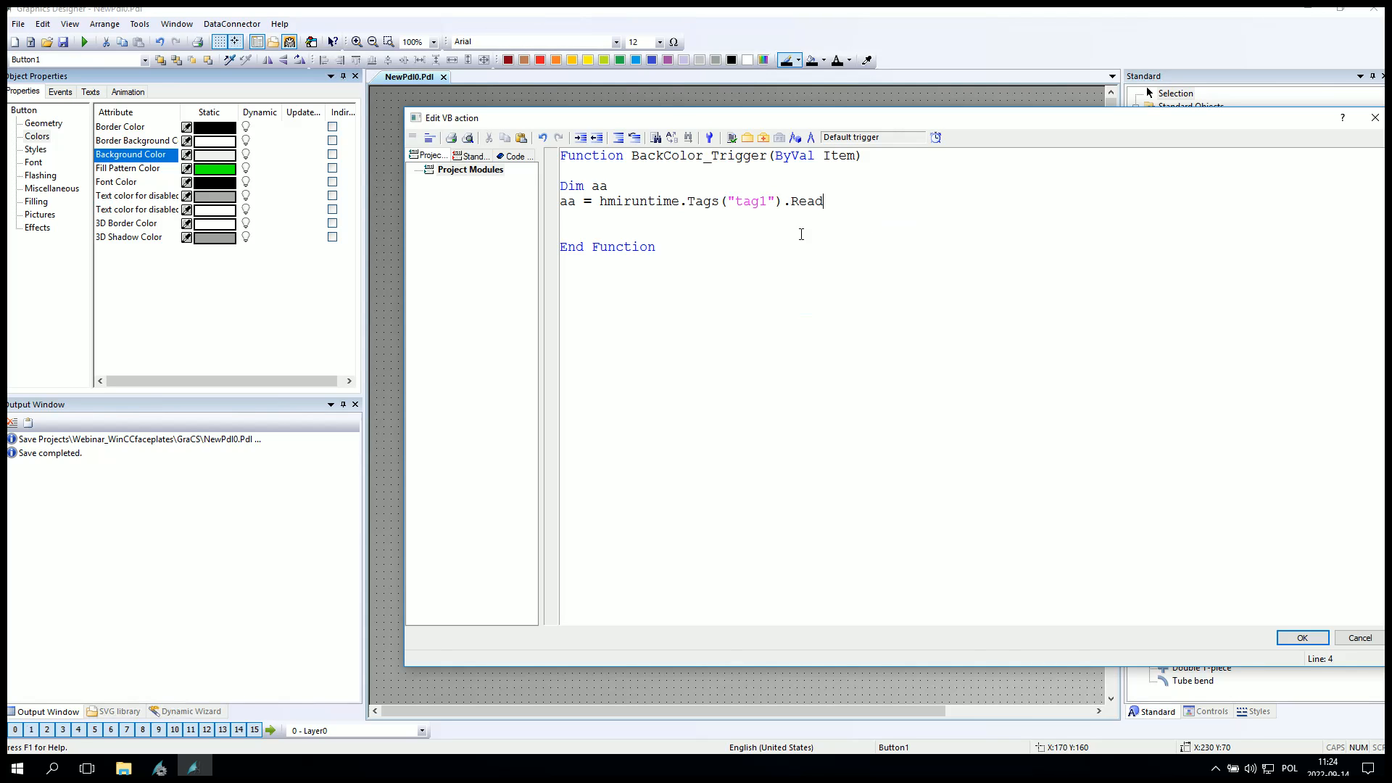
Add an If aa = 0 Then branch followed by Else If aa = 1 Then and Else branches.
{"action": "double_click", "coordinate": [567, 201]}
{"action": "left_click", "coordinate": [570, 220]}
{"action": "key", "text": "Return"}
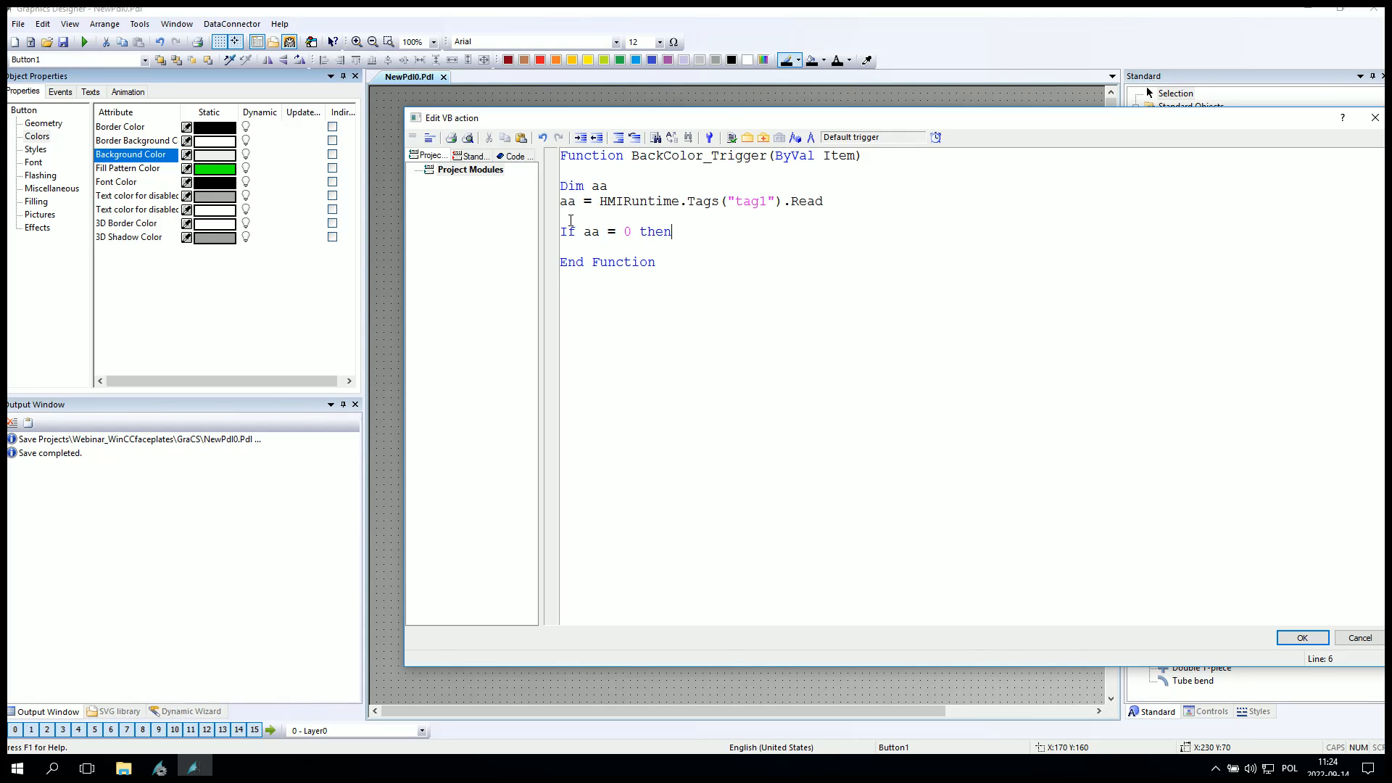
{"action": "type", "text": "If aa = 0 then"}
{"action": "key", "text": "Return"}
{"action": "key", "text": "Return"}
{"action": "type", "text": "els"}
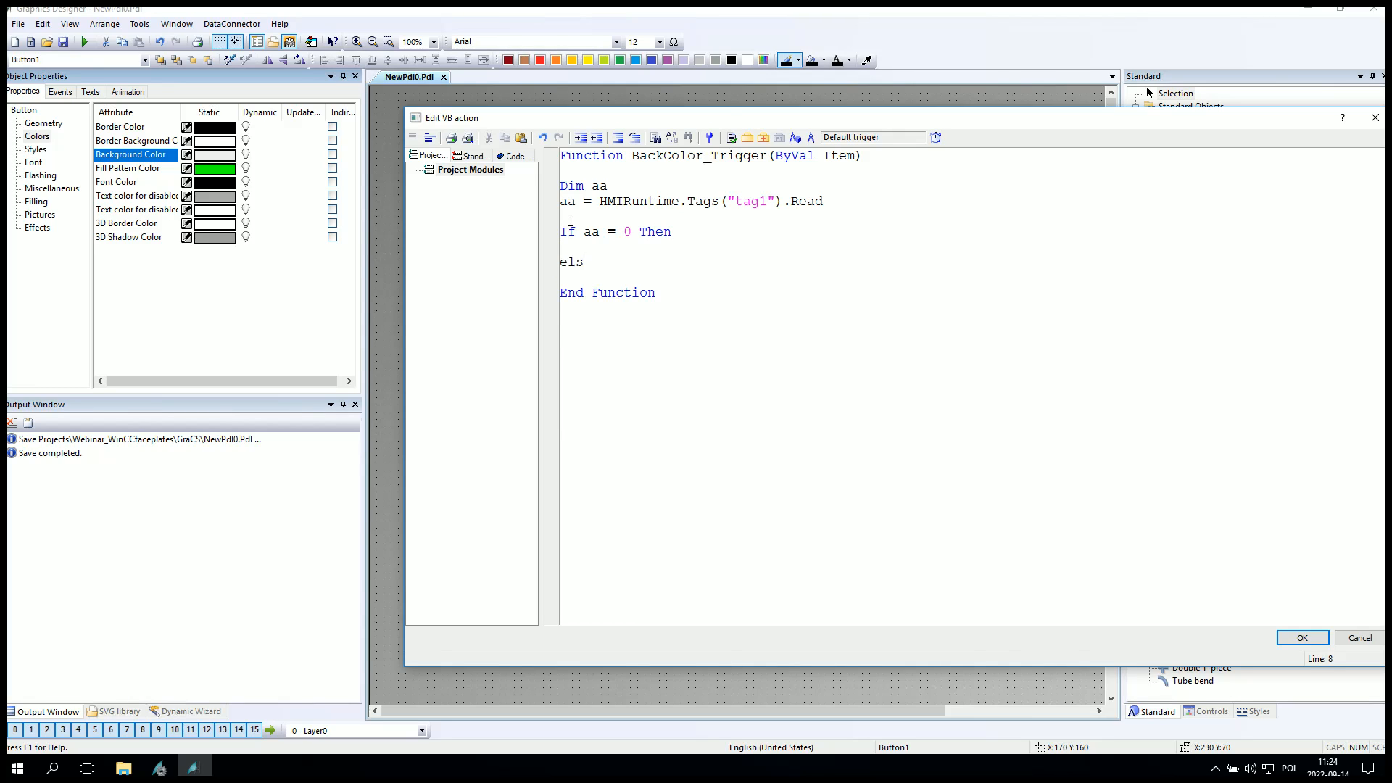
{"action": "type", "text": "e"}
{"action": "key", "text": "Return"}
{"action": "key", "text": "Return"}
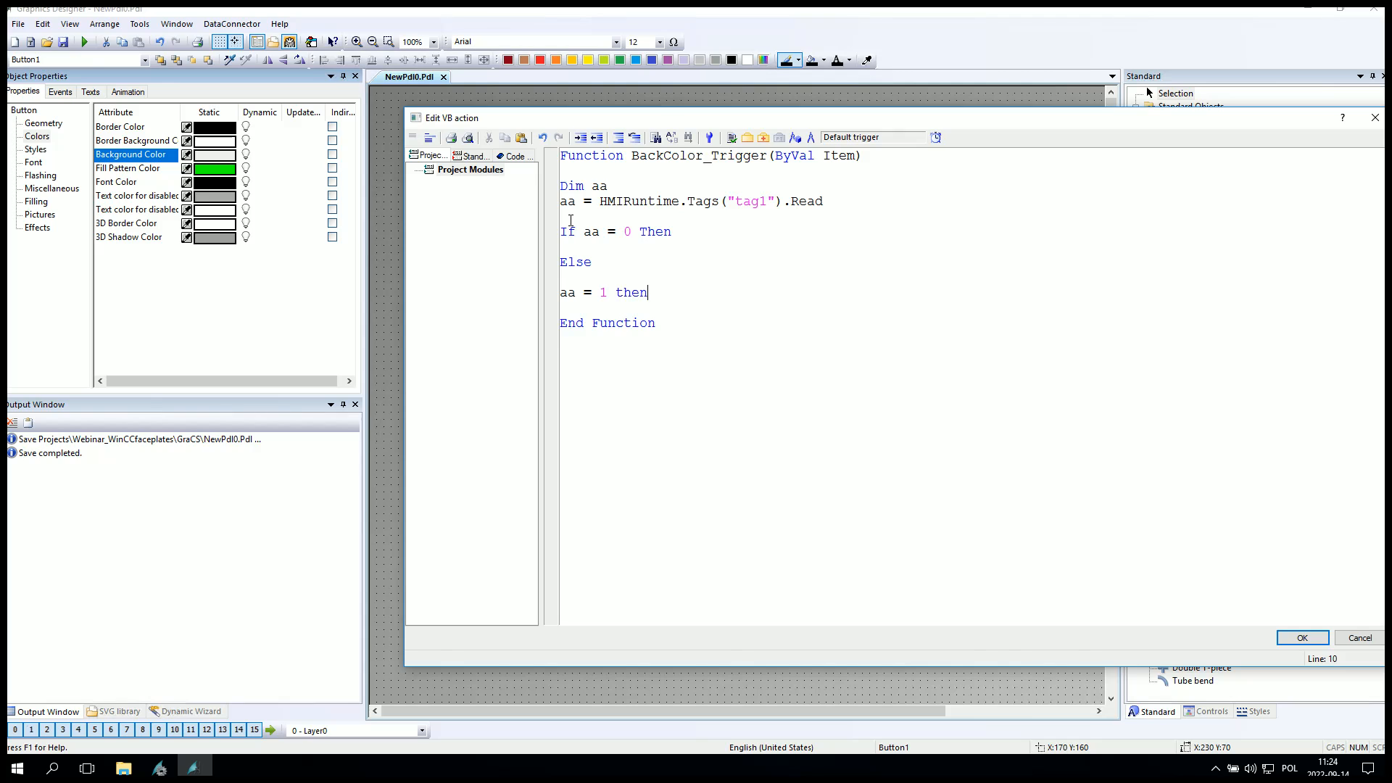
{"action": "type", "text": "aa = 1 then"}
{"action": "key", "text": "Return"}
{"action": "key", "text": "Return"}
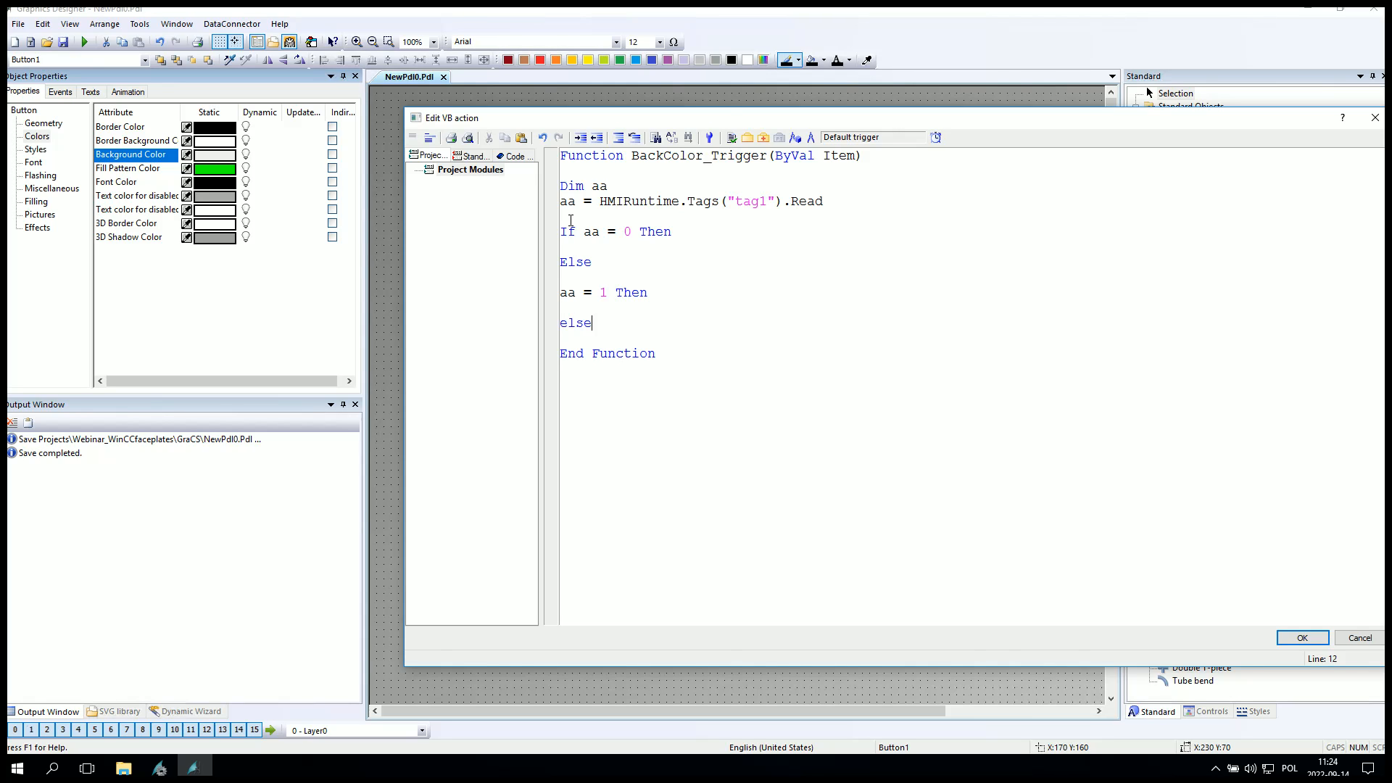
{"action": "type", "text": "else"}
{"action": "key", "text": "Return"}
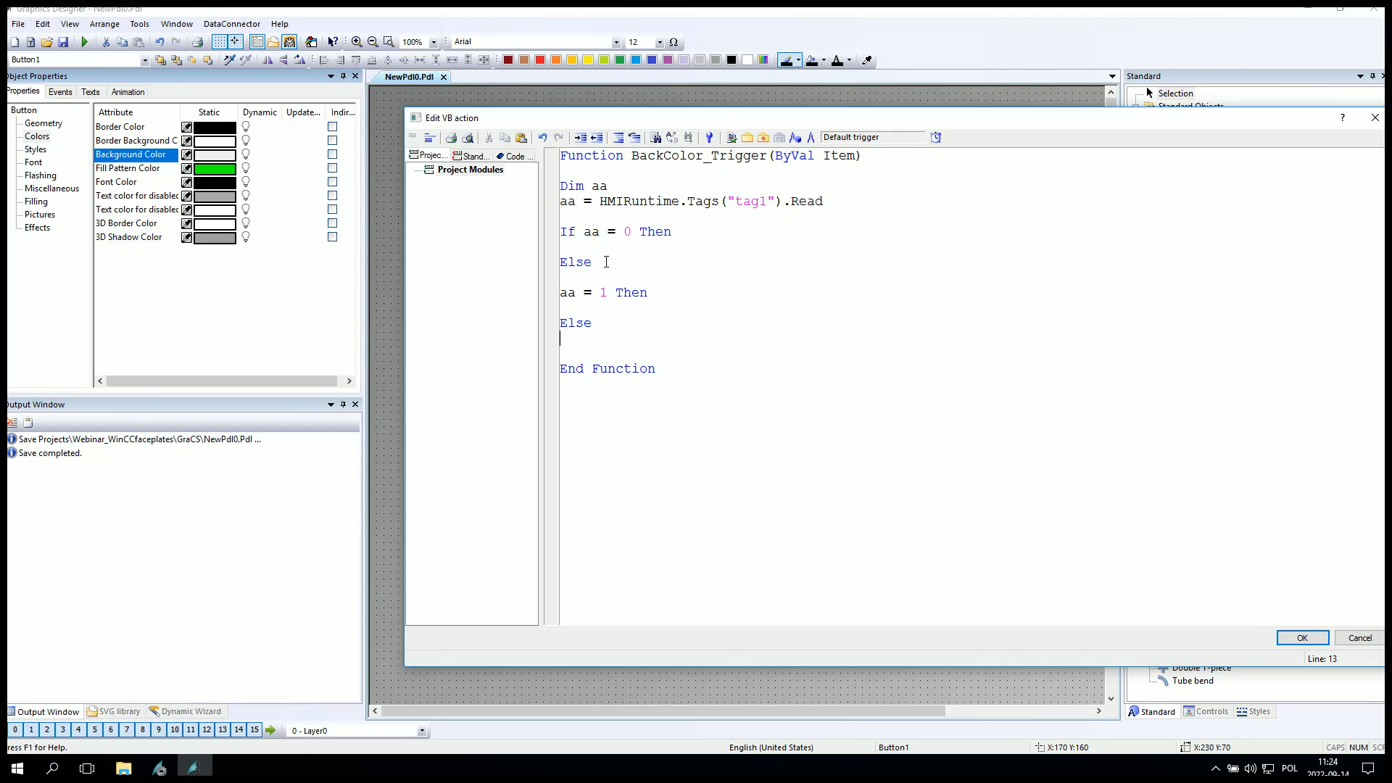
{"action": "key", "text": "Delete"}
{"action": "key", "text": "Delete"}
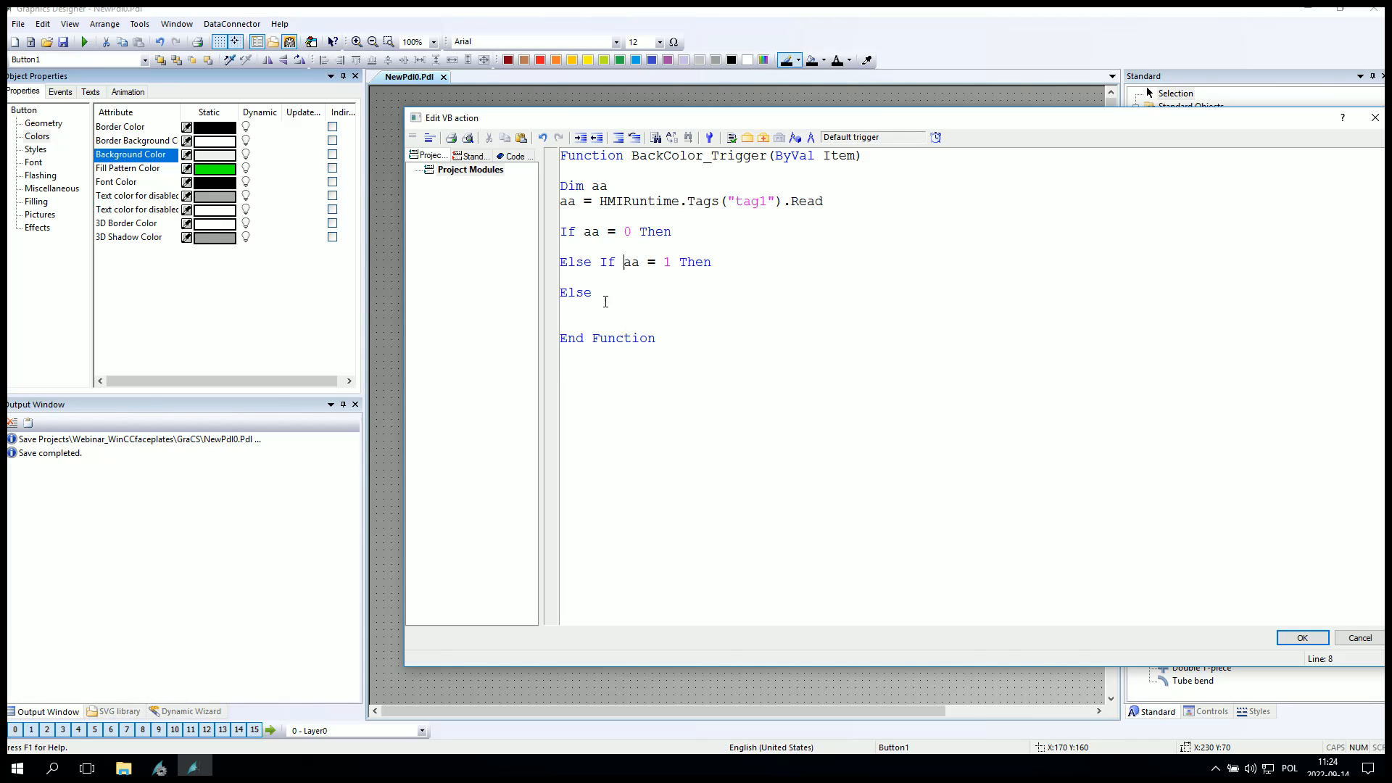
Close the conditions with two End If lines and indent the nested If structure.
{"action": "key", "text": "Return"}
{"action": "key", "text": "Return"}
{"action": "key", "text": "Return"}
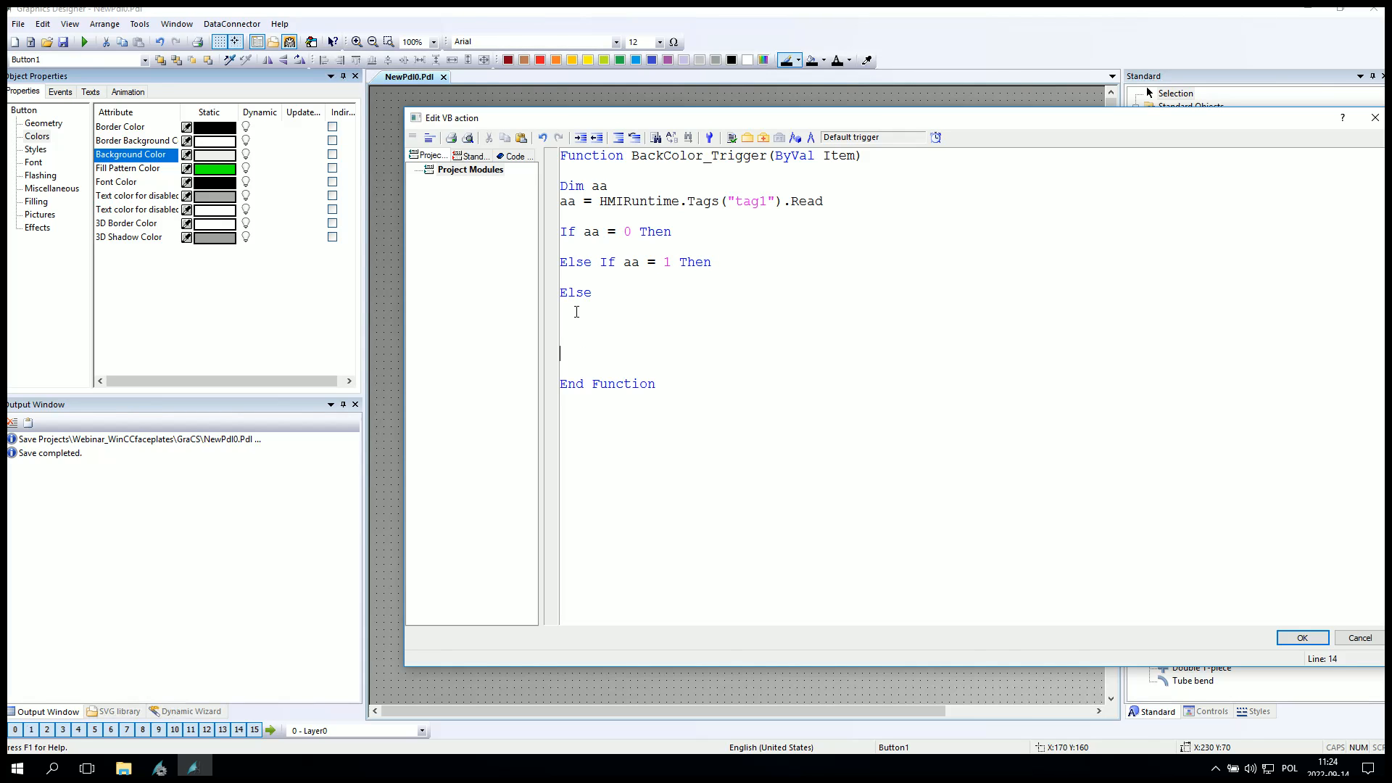
{"action": "type", "text": "end if"}
{"action": "key", "text": "Return"}
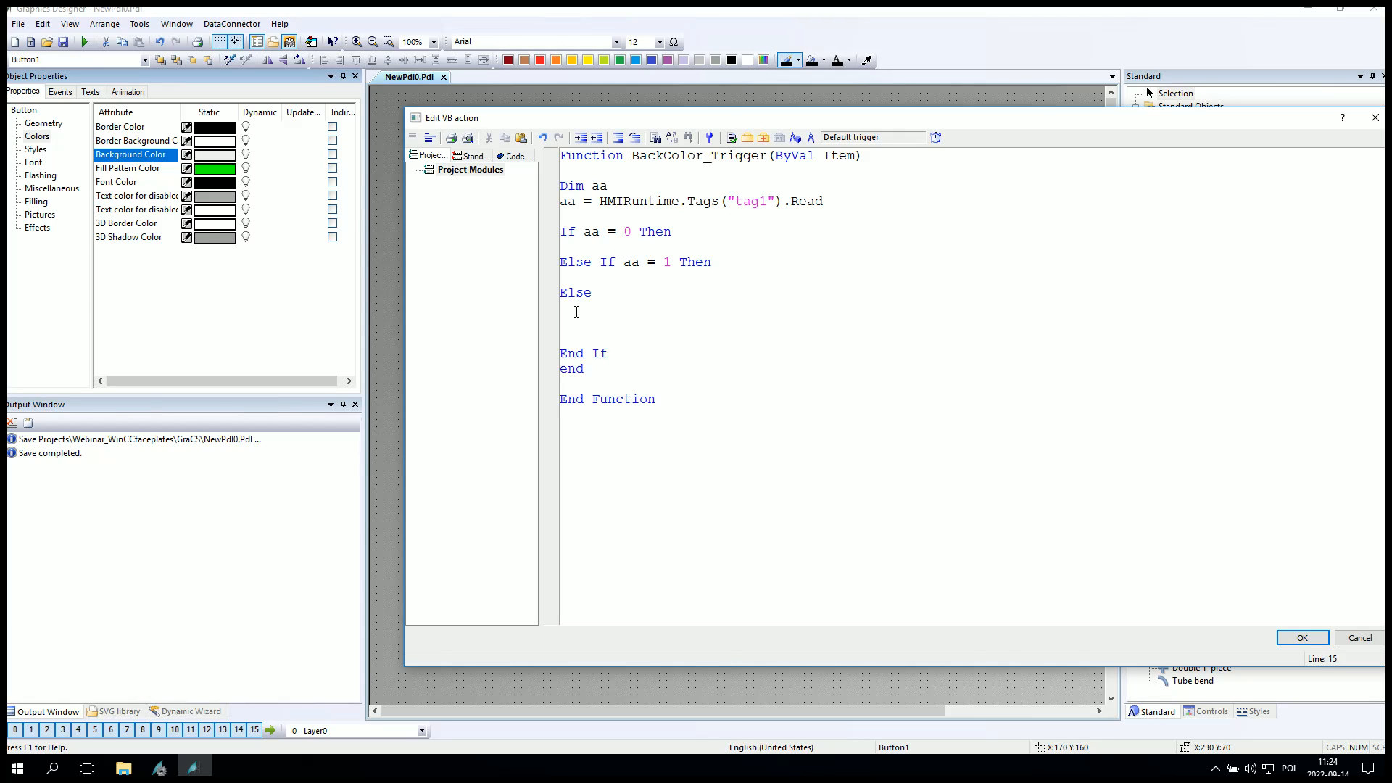
{"action": "type", "text": "if"}
{"action": "key", "text": "Tab"}
{"action": "key", "text": "Up"}
{"action": "key", "text": "Up"}
{"action": "key", "text": "Up"}
{"action": "key", "text": "Tab"}
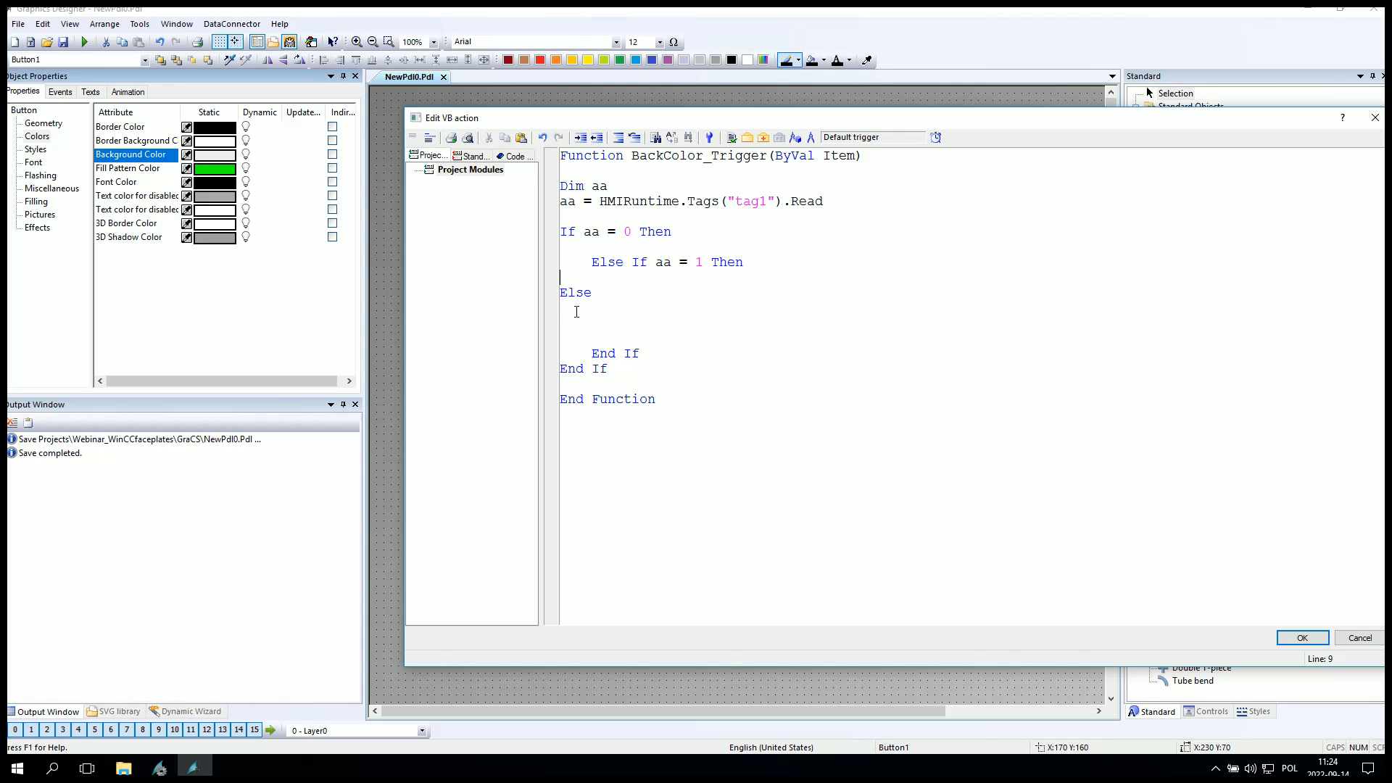
{"action": "key", "text": "Tab"}
{"action": "key", "text": "Tab"}
{"action": "key", "text": "Delete"}
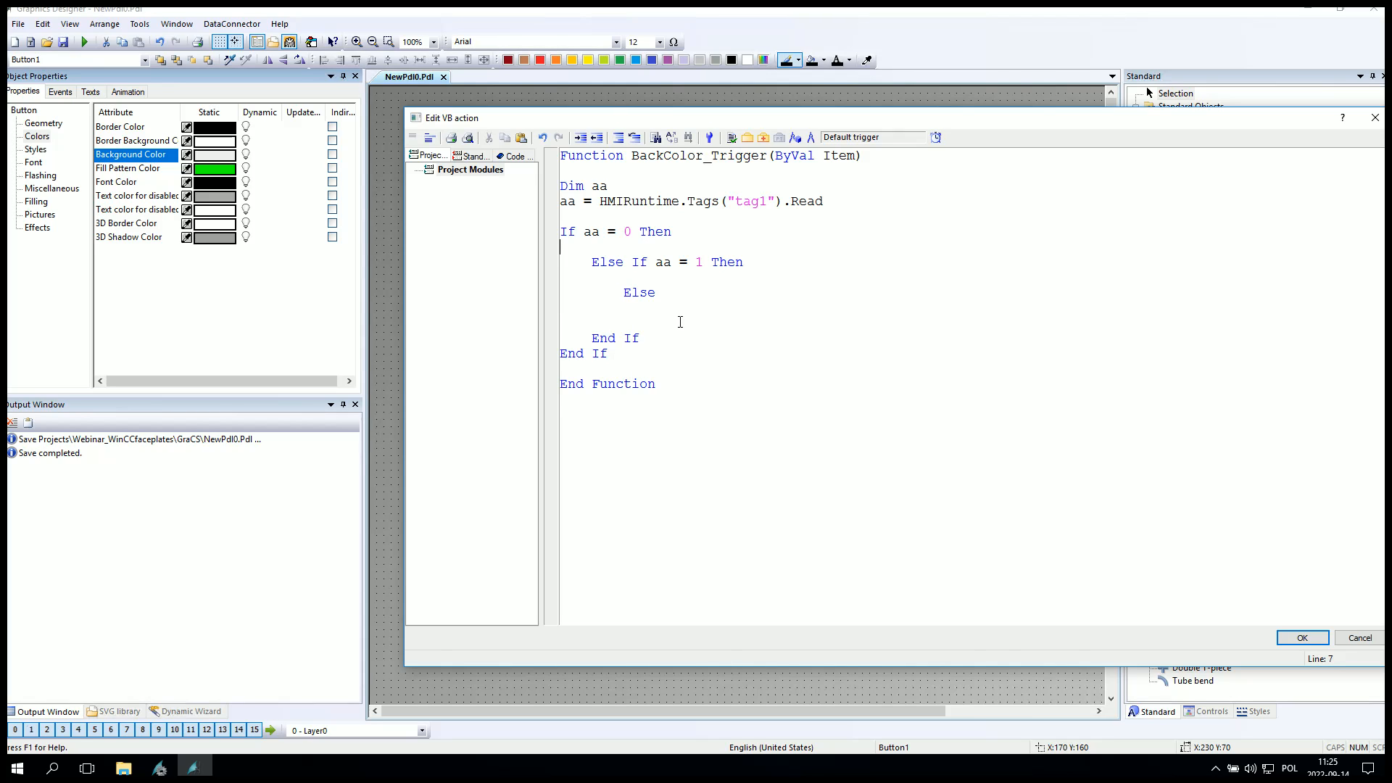
{"action": "type", "text": "e"}
{"action": "key", "text": "BackSpace"}
{"action": "key", "text": "BackSpace"}
In the aa = 0 branch, set BackColor_Trigger = RGB(127,127,127) using the copied function name.
{"action": "double_click", "coordinate": [715, 153]}
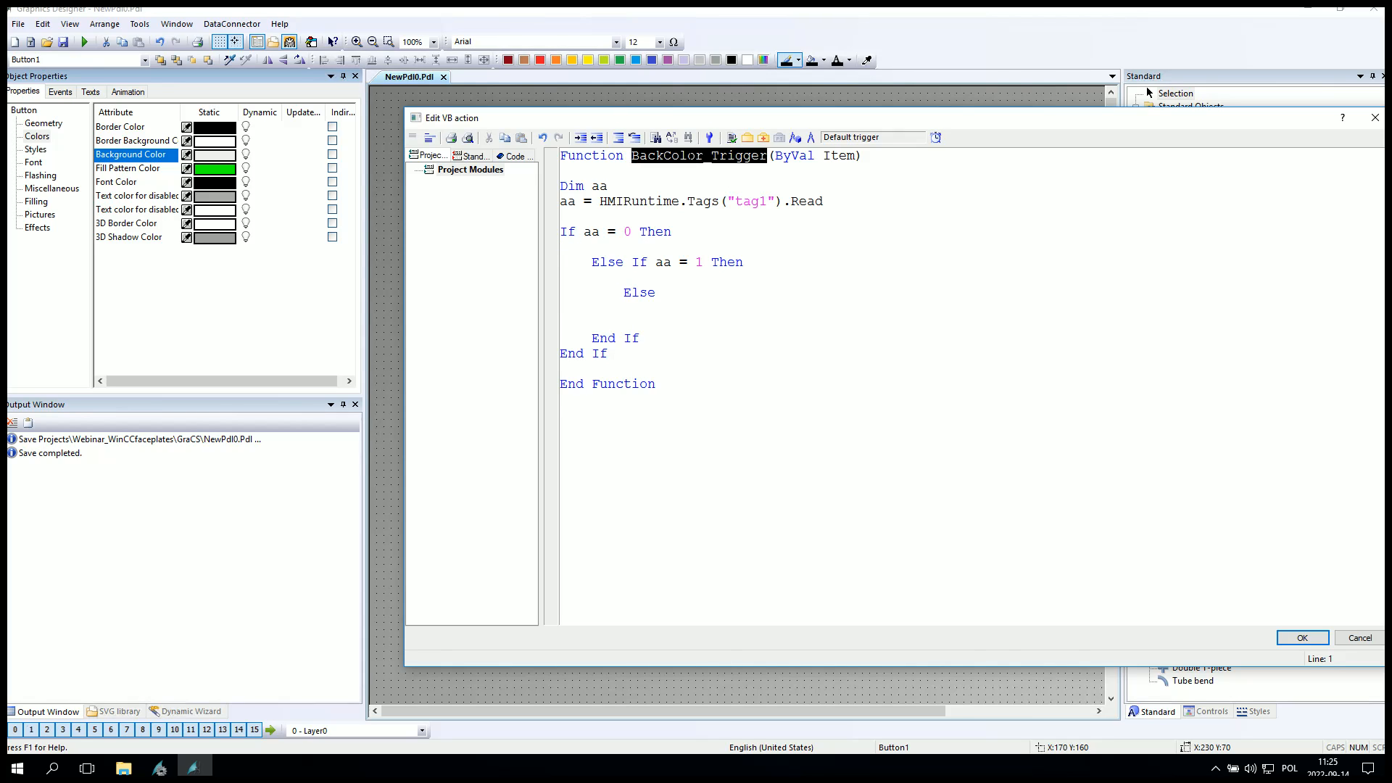
{"action": "key", "text": "ctrl+c"}
{"action": "left_click", "coordinate": [589, 214]}
{"action": "key", "text": "ctrl+v"}
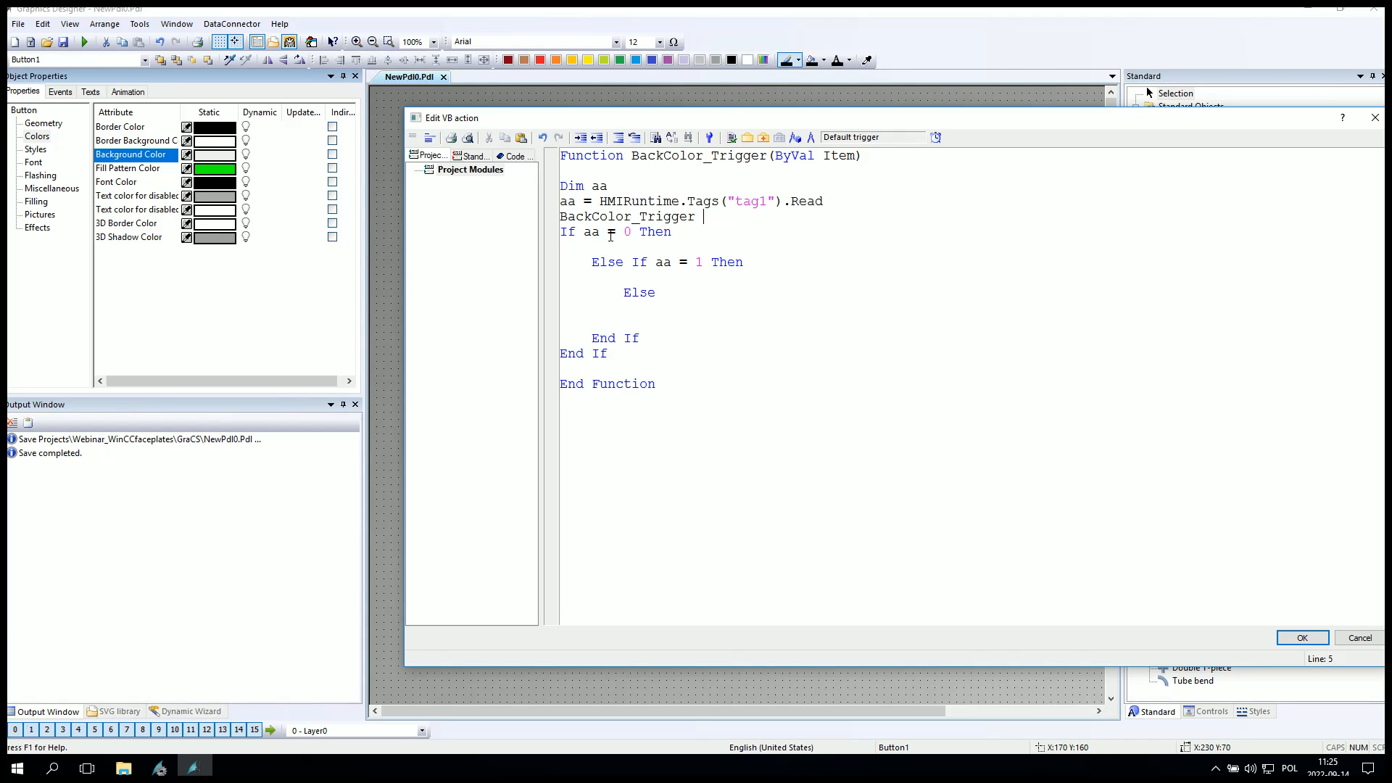
{"action": "key", "text": "shift+Home"}
{"action": "key", "text": "ctrl+x"}
{"action": "left_click", "coordinate": [593, 247]}
{"action": "key", "text": "ctrl+v"}
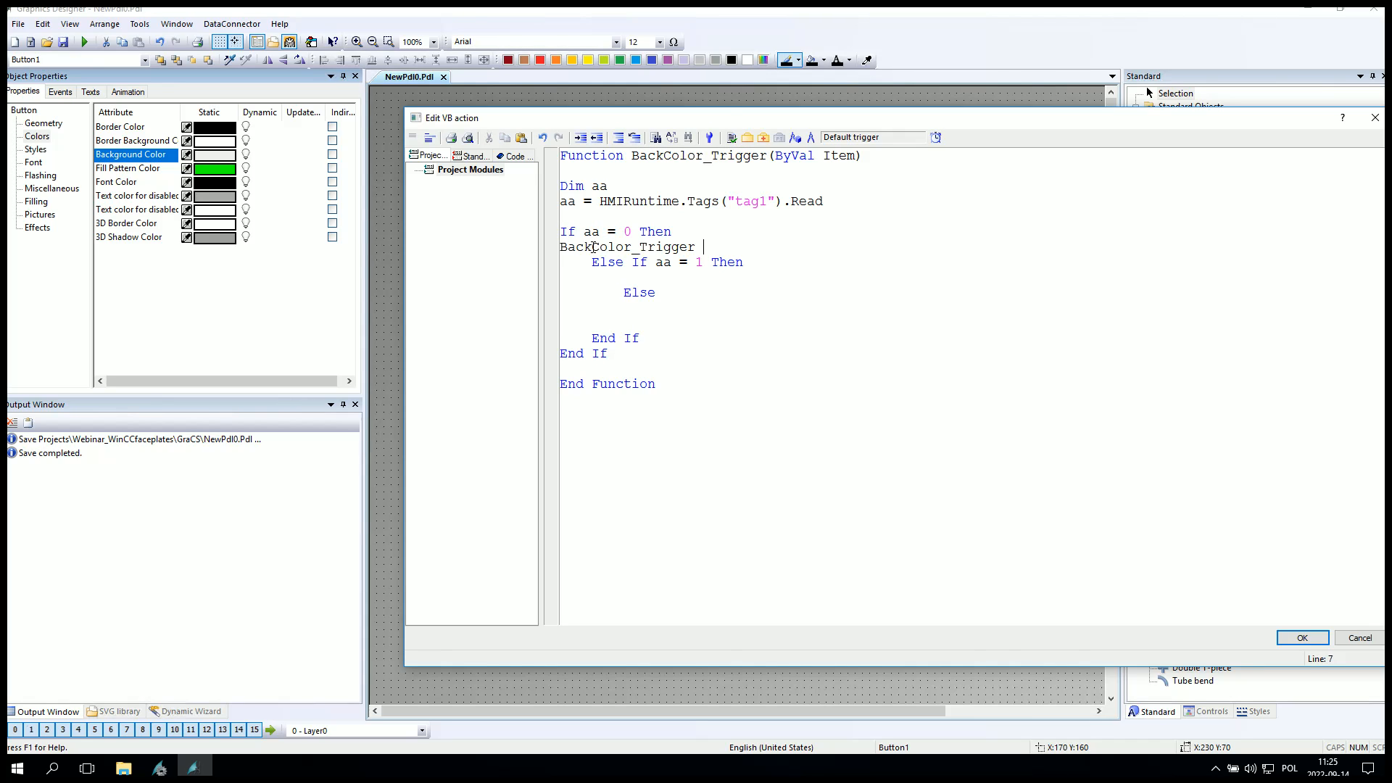
{"action": "type", "text": "= RGB()127,127,127)"}
Copy the color assignment into the aa = 1 branch and change it to RGB(0,255,0).
{"action": "triple_click", "coordinate": [814, 248]}
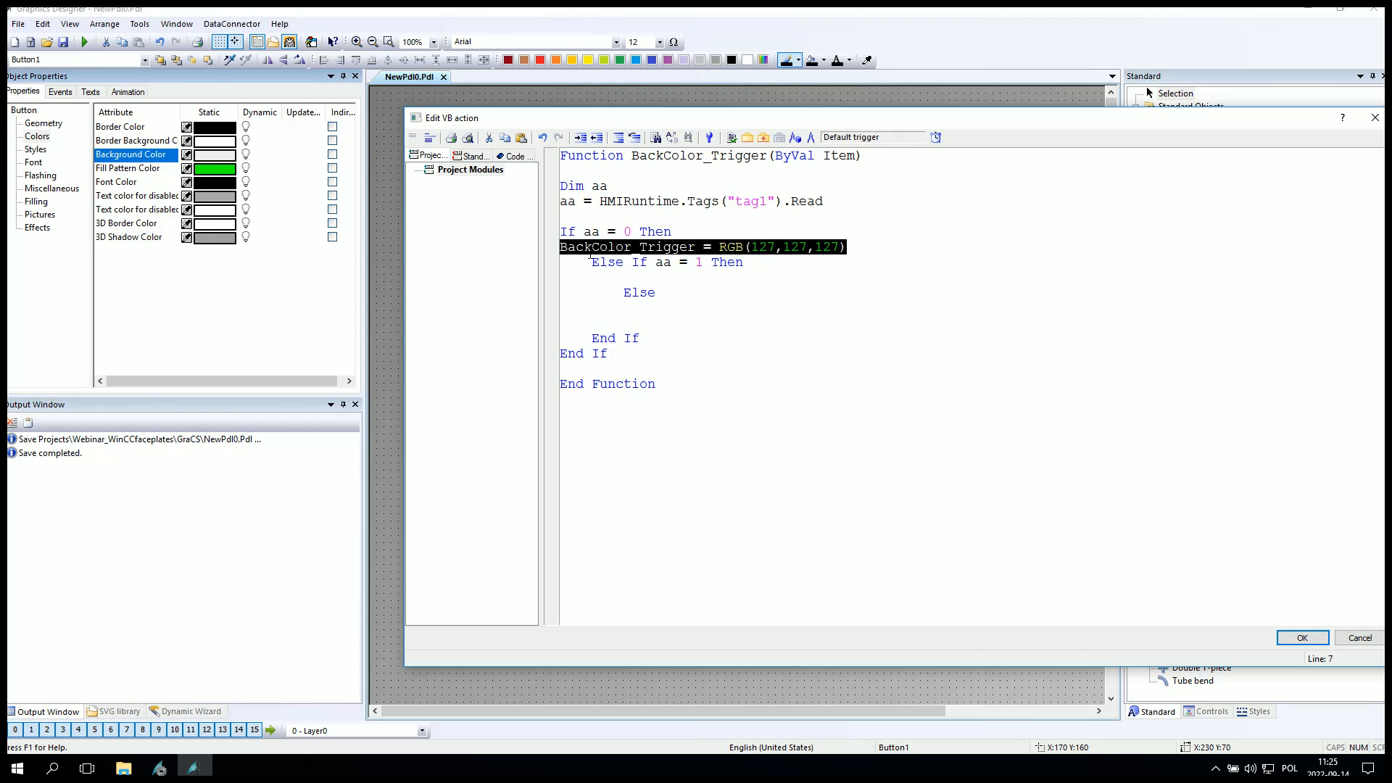
{"action": "key", "text": "ctrl+c"}
{"action": "left_click", "coordinate": [573, 278]}
{"action": "key", "text": "ctrl+v"}
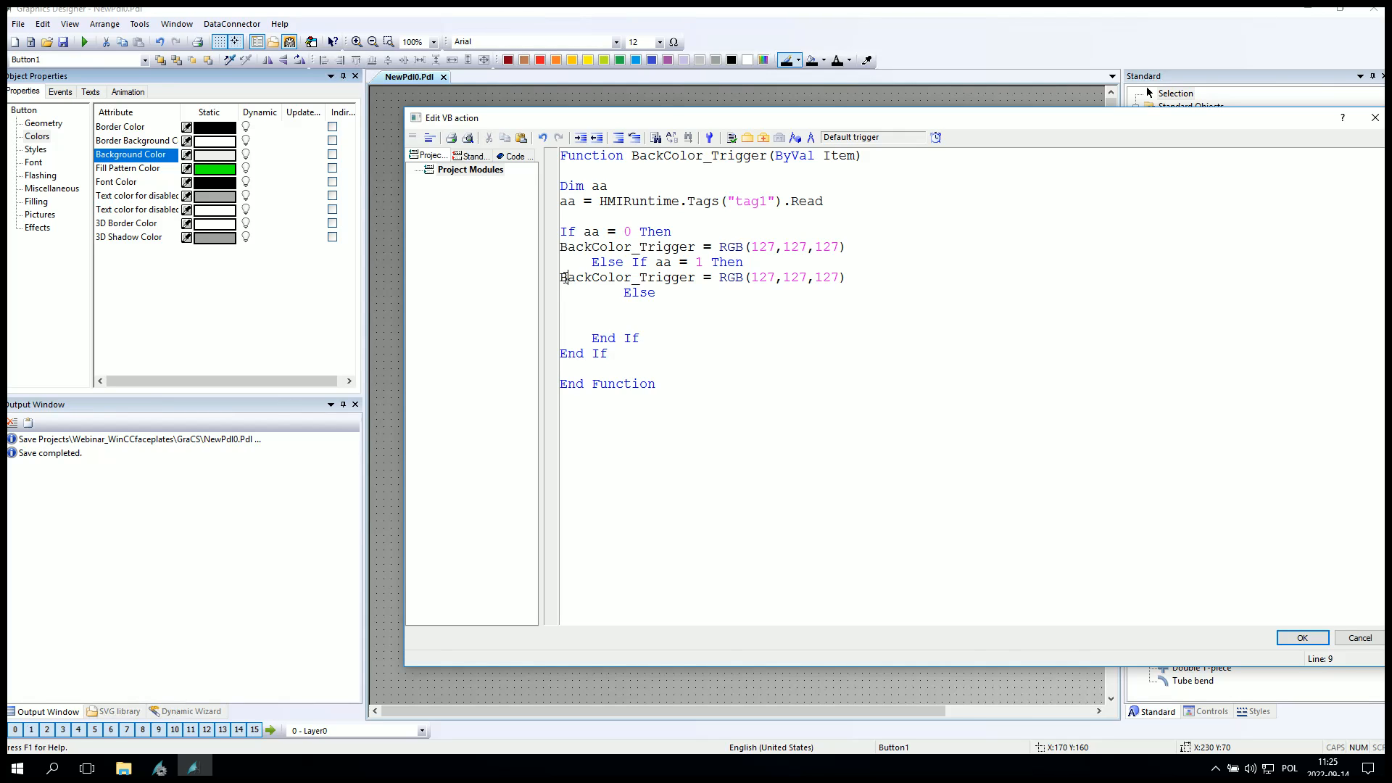
{"action": "key", "text": "Tab"}
{"action": "key", "text": "Tab"}
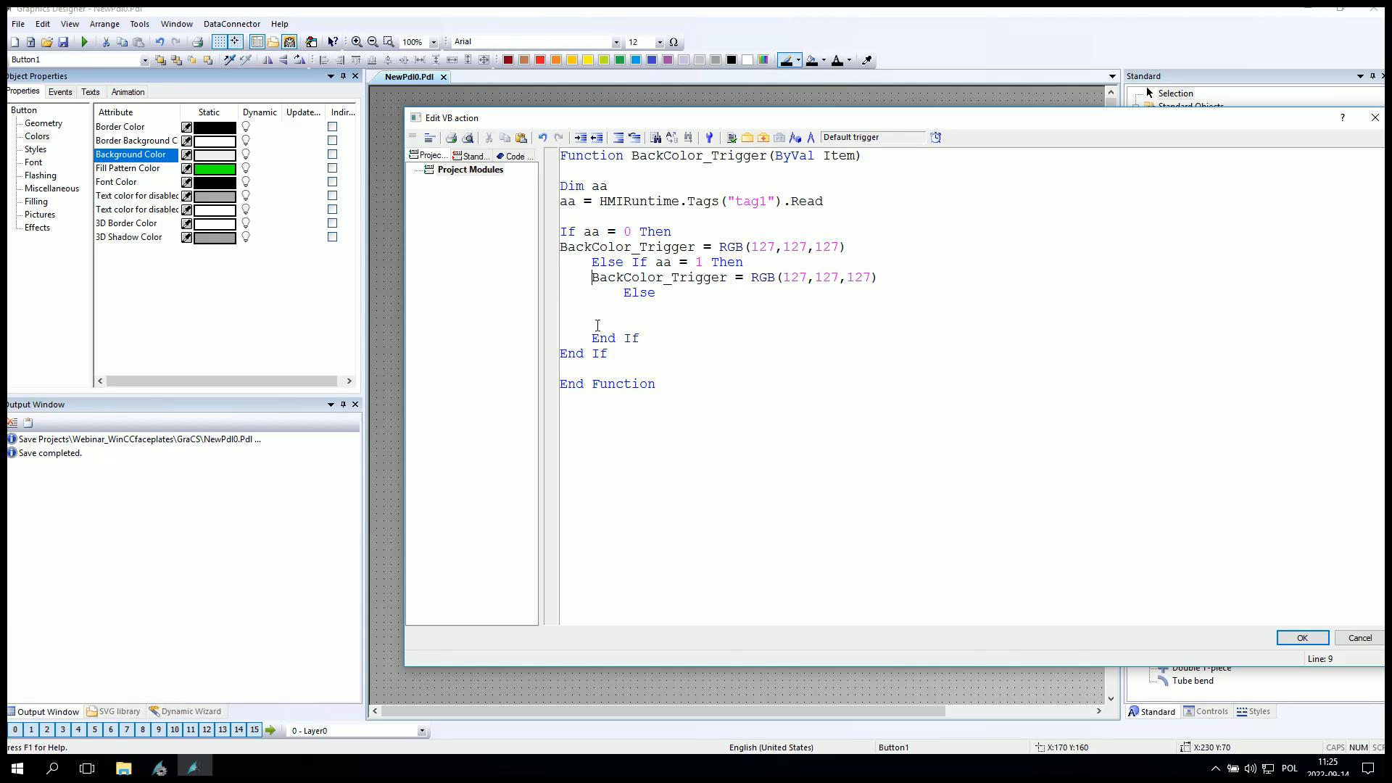
{"action": "double_click", "coordinate": [830, 277]}
{"action": "type", "text": "0"}
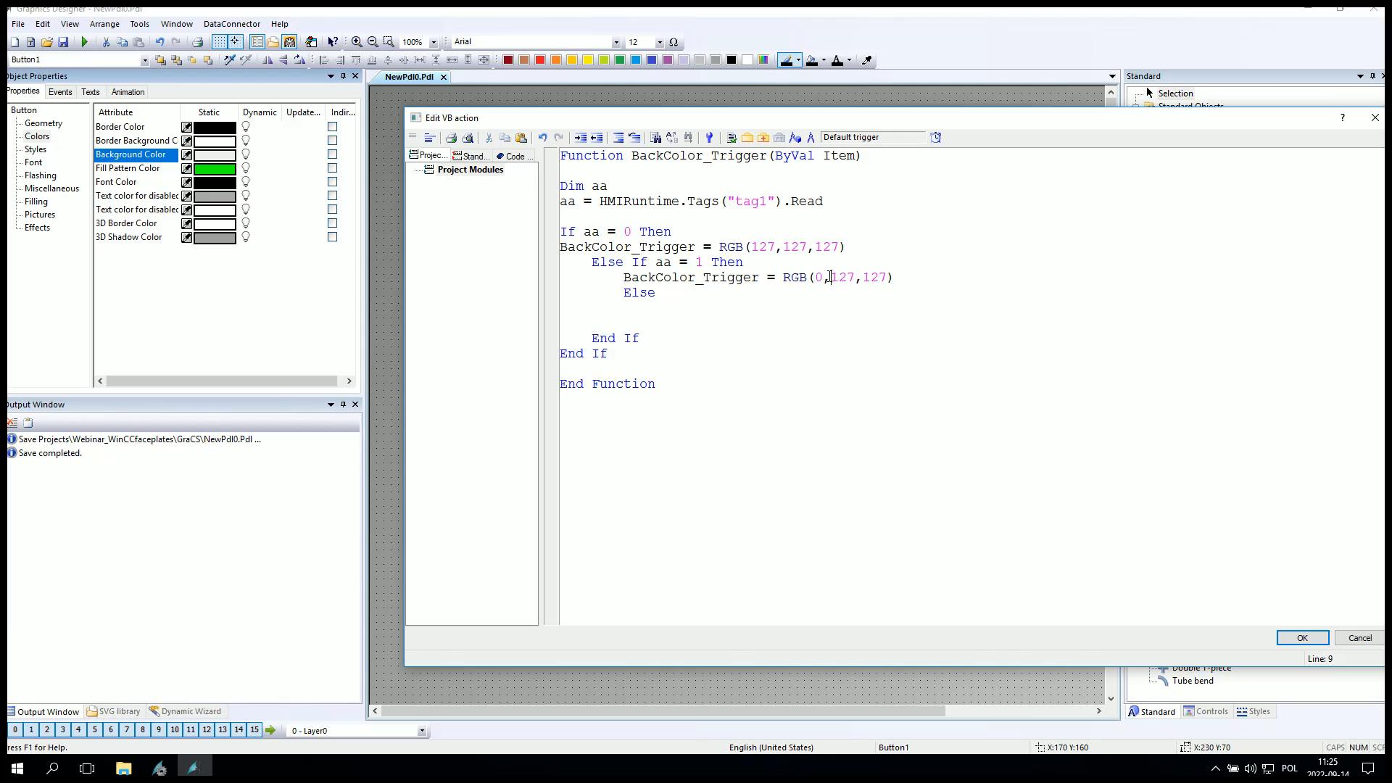
{"action": "key", "text": "BackSpace"}
{"action": "key", "text": "BackSpace"}
{"action": "key", "text": "BackSpace"}
{"action": "type", "text": "255"}
{"action": "double_click", "coordinate": [876, 277]}
{"action": "type", "text": "0"}
Paste the color assignment into the Else branch, indent it, and change it to RGB(127,0,0).
{"action": "key", "text": "ctrl+v"}
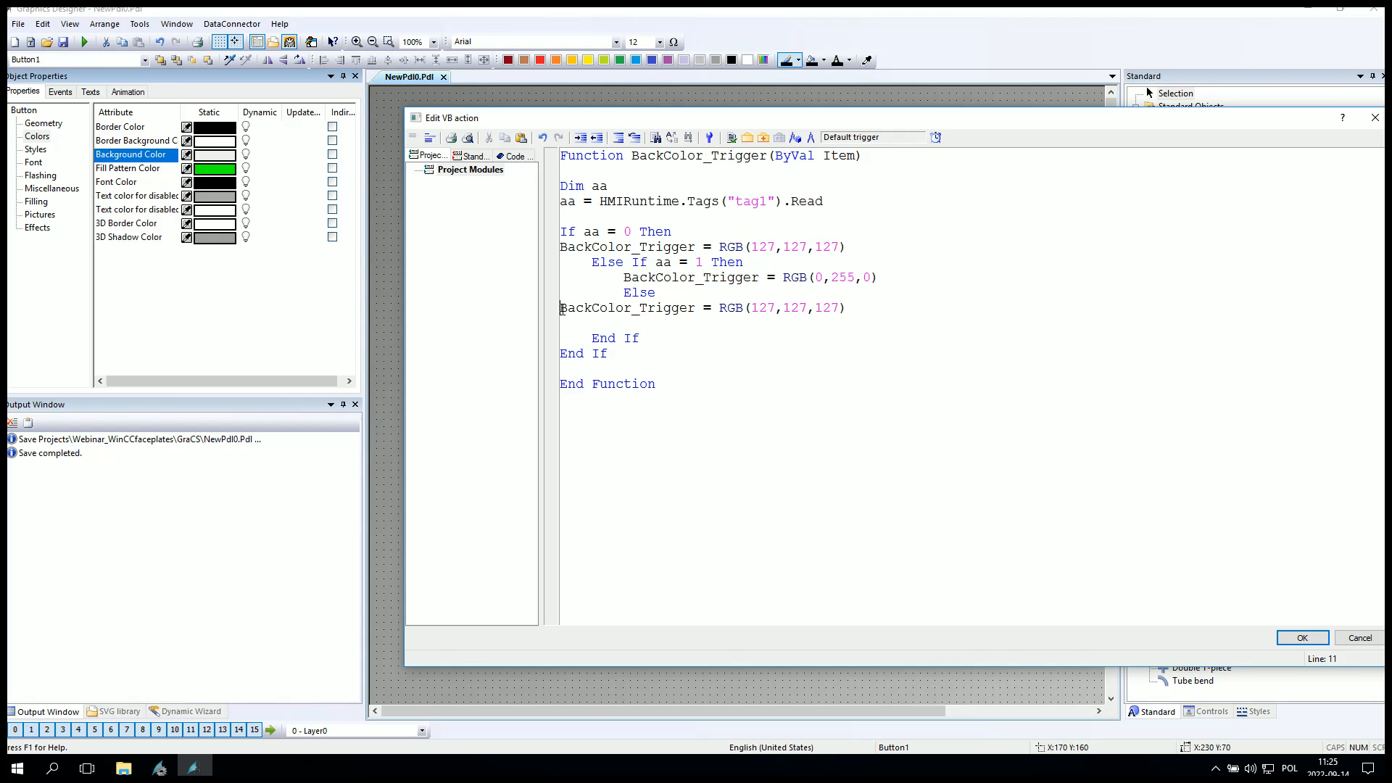
{"action": "key", "text": "Tab"}
{"action": "key", "text": "Tab"}
{"action": "key", "text": "Tab"}
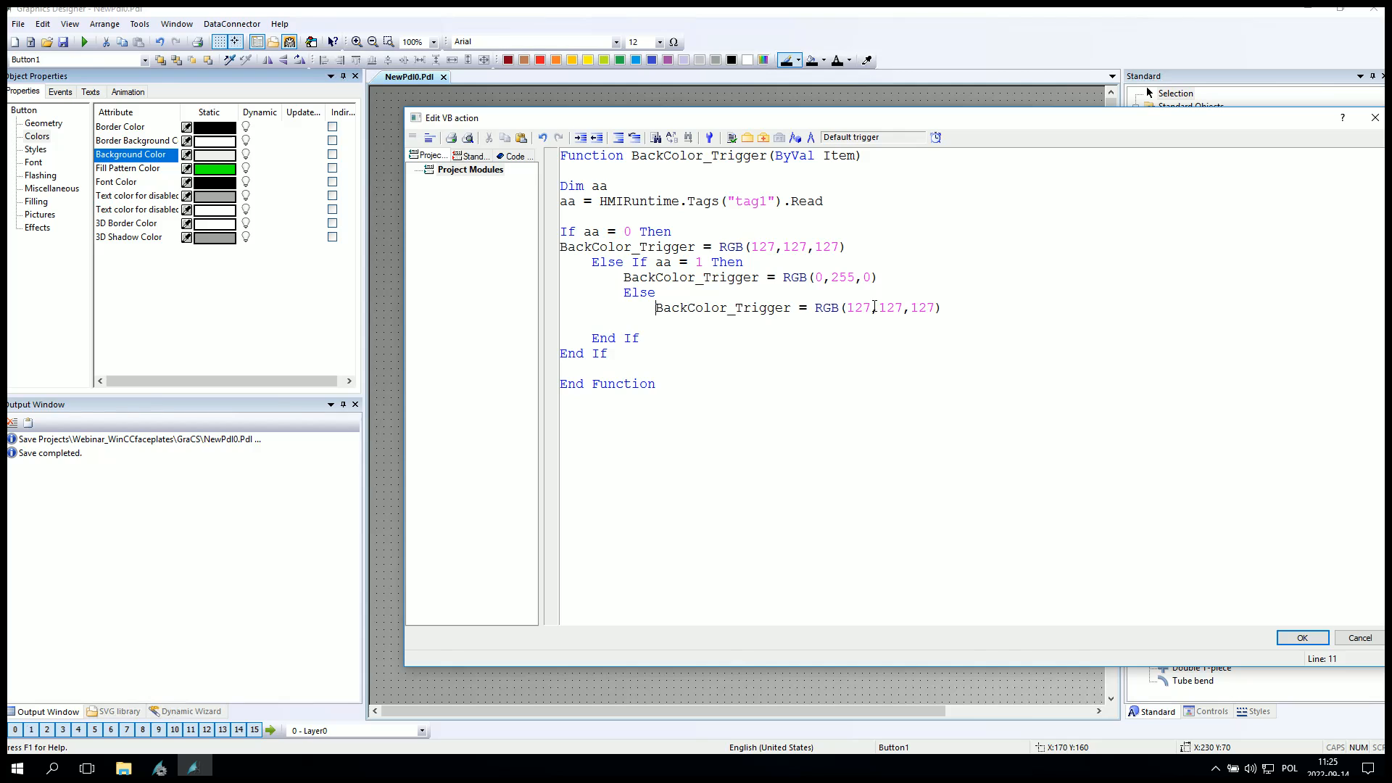
{"action": "double_click", "coordinate": [860, 307]}
{"action": "double_click", "coordinate": [890, 309]}
{"action": "type", "text": "0"}
{"action": "double_click", "coordinate": [908, 309]}
{"action": "type", "text": "0"}
{"action": "key", "text": "BackSpace"}
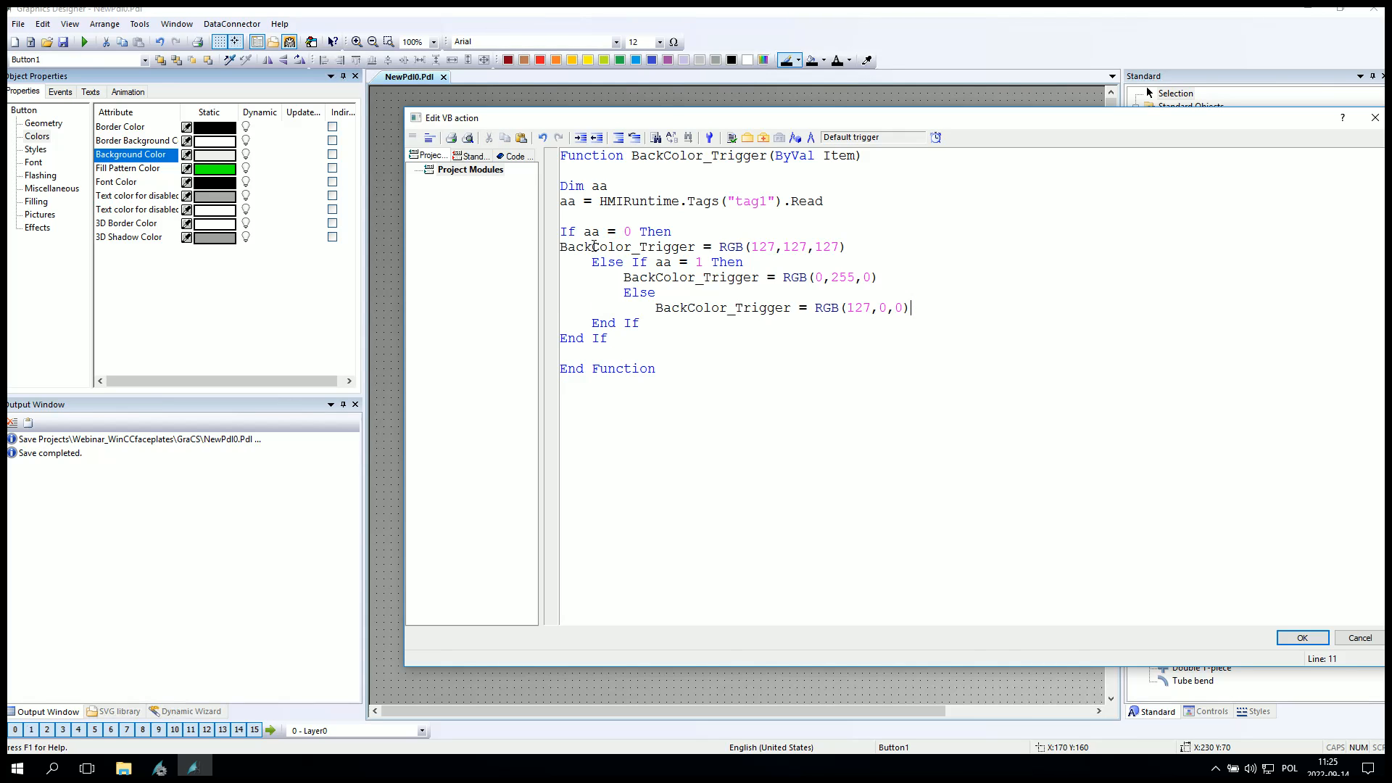
Check the script's syntax and confirm the VB action.
{"action": "left_click", "coordinate": [732, 137]}
{"action": "left_click", "coordinate": [926, 430]}
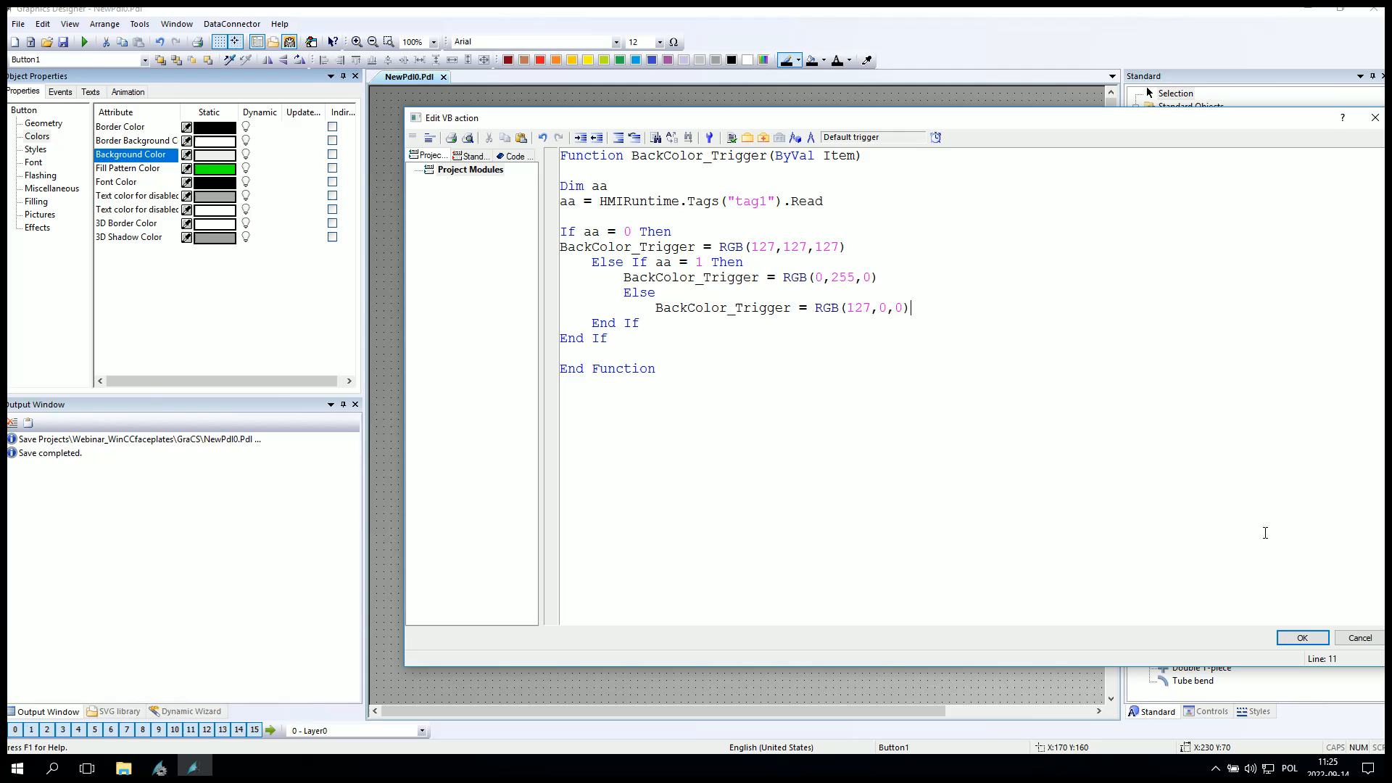
{"action": "left_click", "coordinate": [1303, 638]}
Select the button and set its Global Color Scheme effect to No.
{"action": "left_click", "coordinate": [726, 269]}
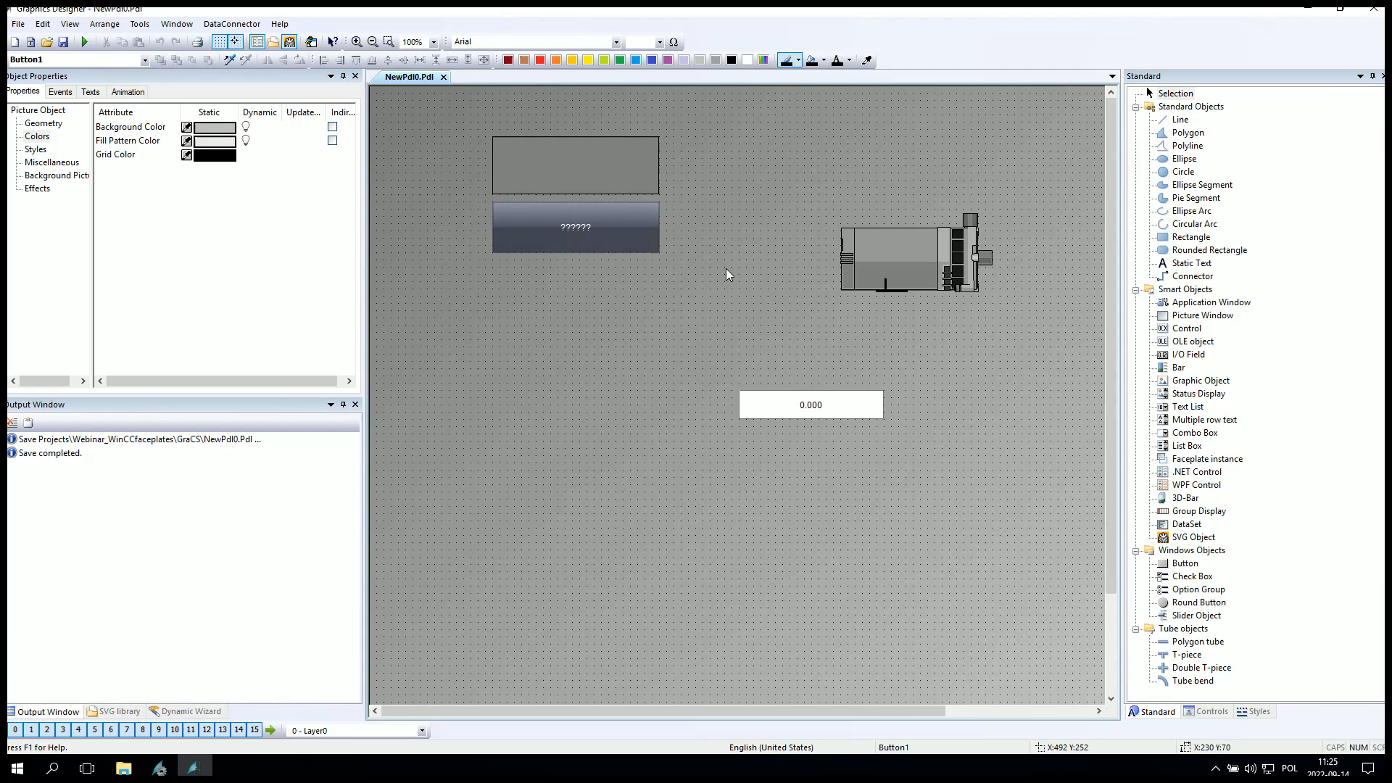
{"action": "left_click", "coordinate": [617, 241]}
{"action": "left_click", "coordinate": [37, 227]}
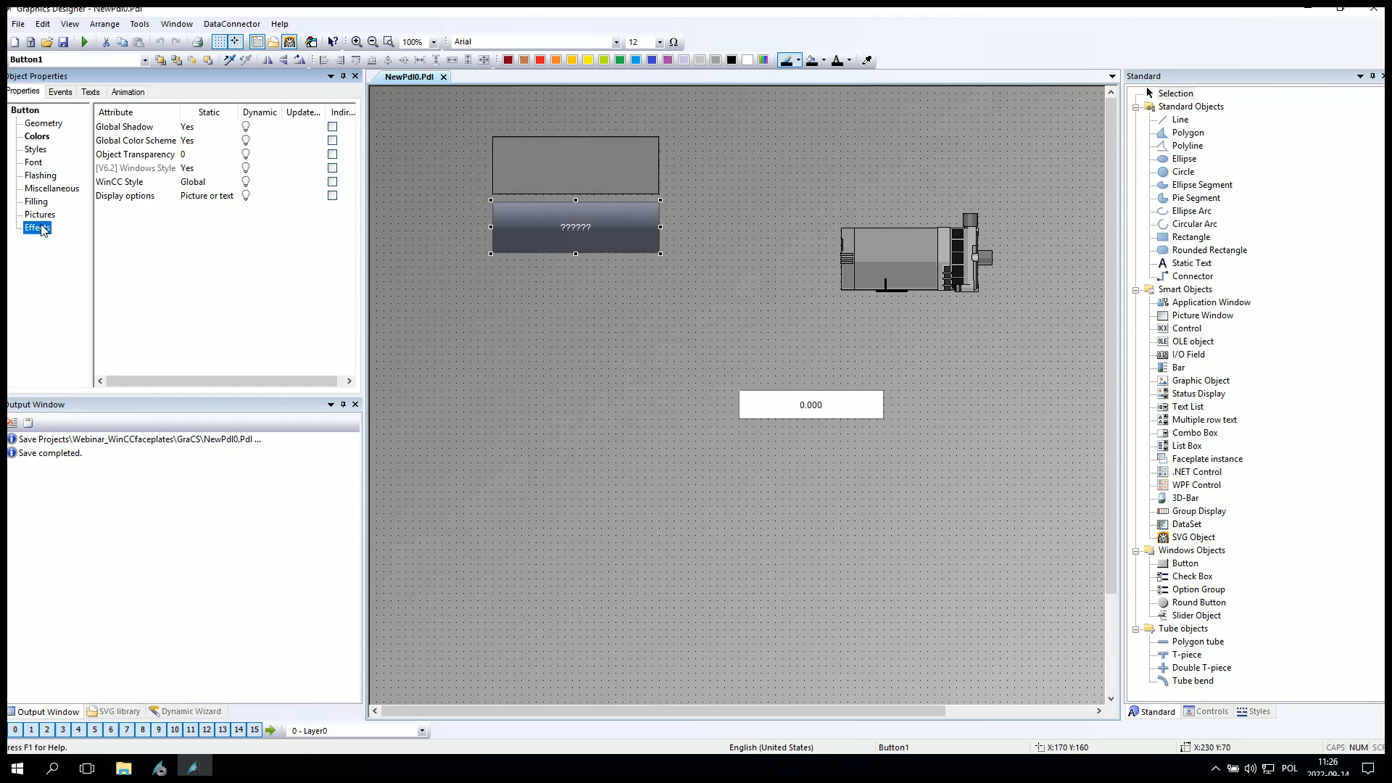
{"action": "double_click", "coordinate": [127, 140]}
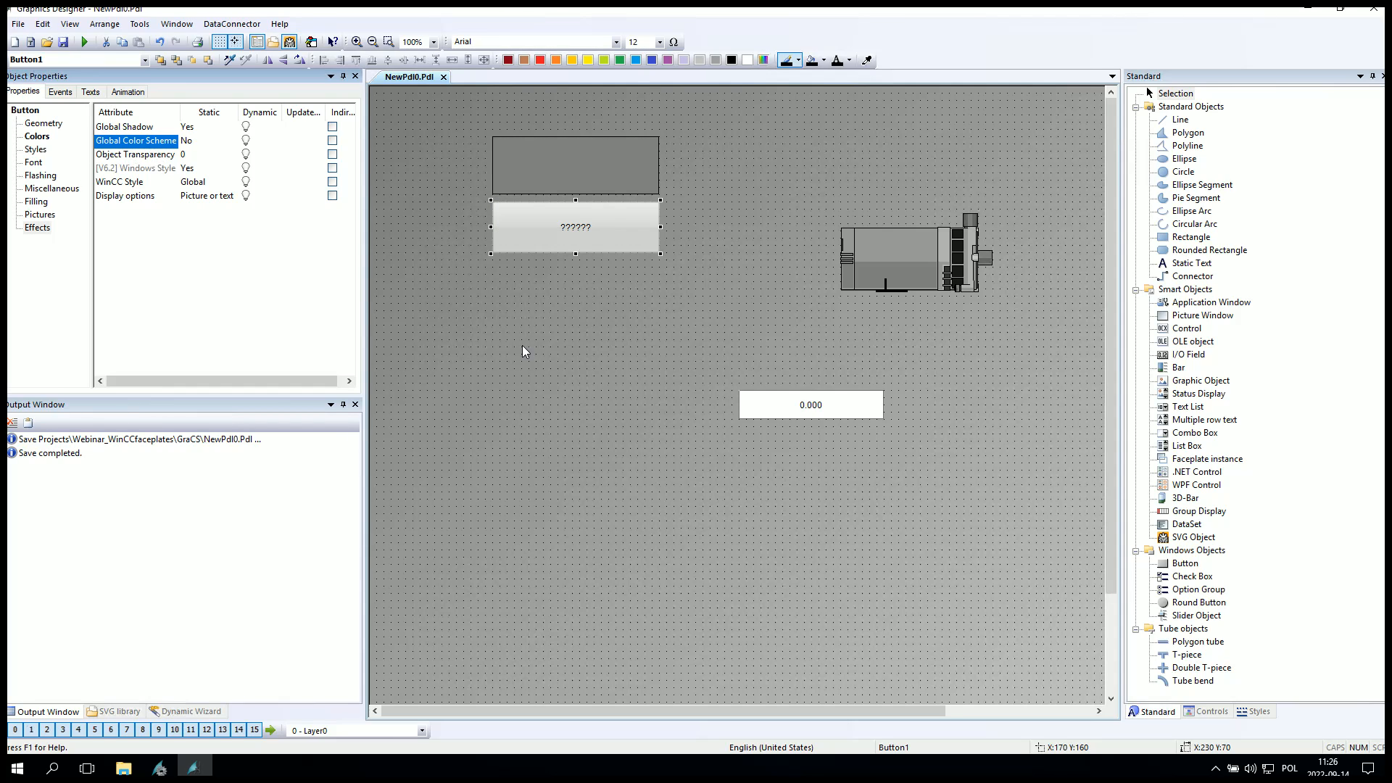
Select the motor and set its BackColor to orange.
{"action": "left_click", "coordinate": [607, 311]}
{"action": "left_click", "coordinate": [910, 252]}
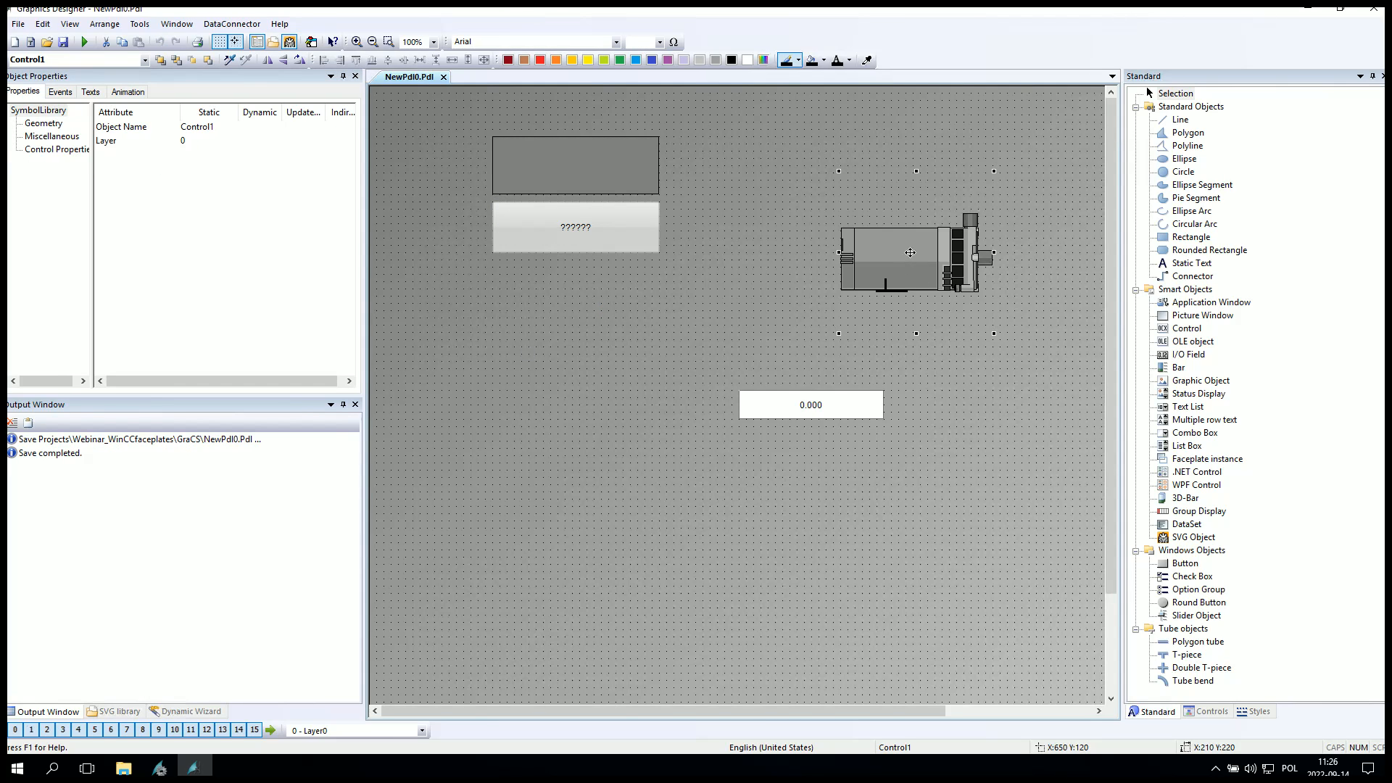
{"action": "left_click_drag", "start_coordinate": [768, 185], "coordinate": [768, 184]}
{"action": "left_click", "coordinate": [63, 151]}
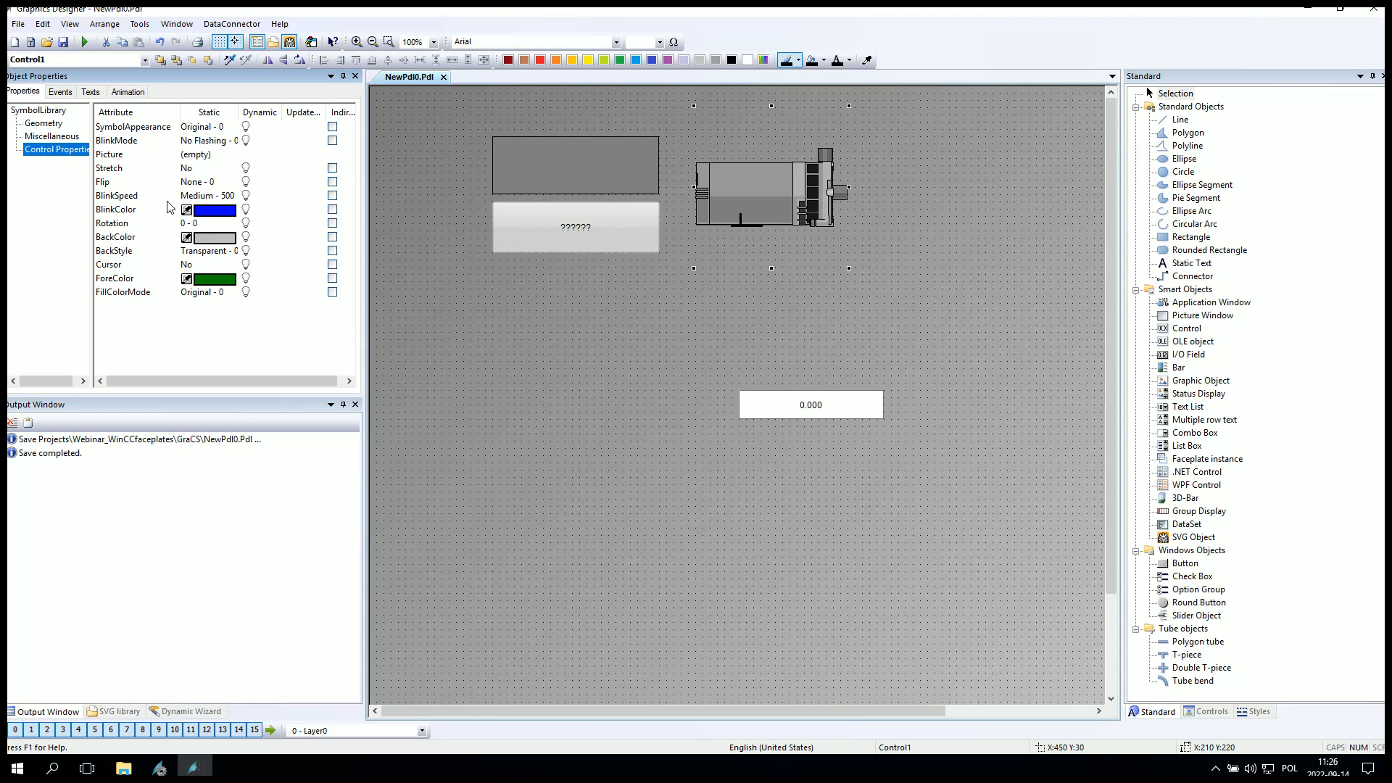
{"action": "double_click", "coordinate": [131, 241]}
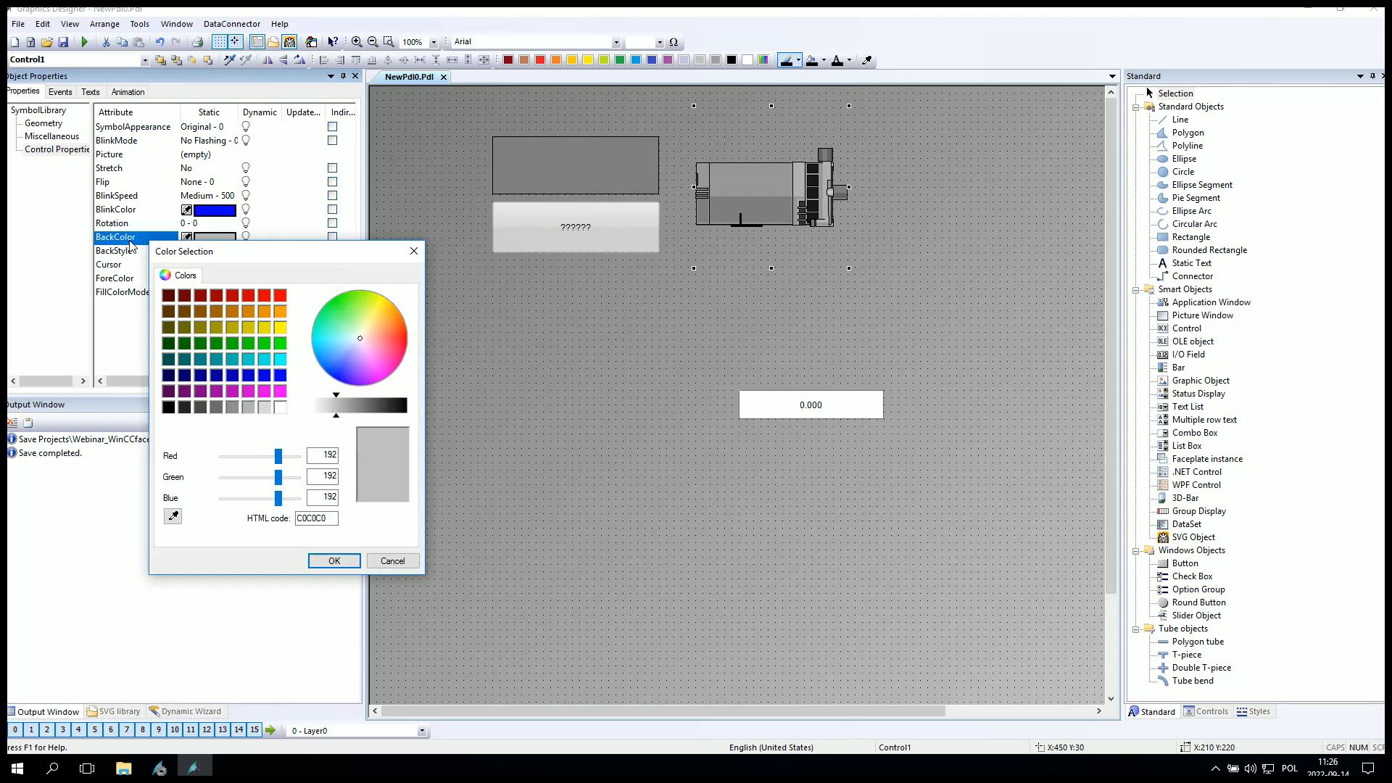
{"action": "left_click", "coordinate": [281, 311]}
{"action": "left_click", "coordinate": [334, 560]}
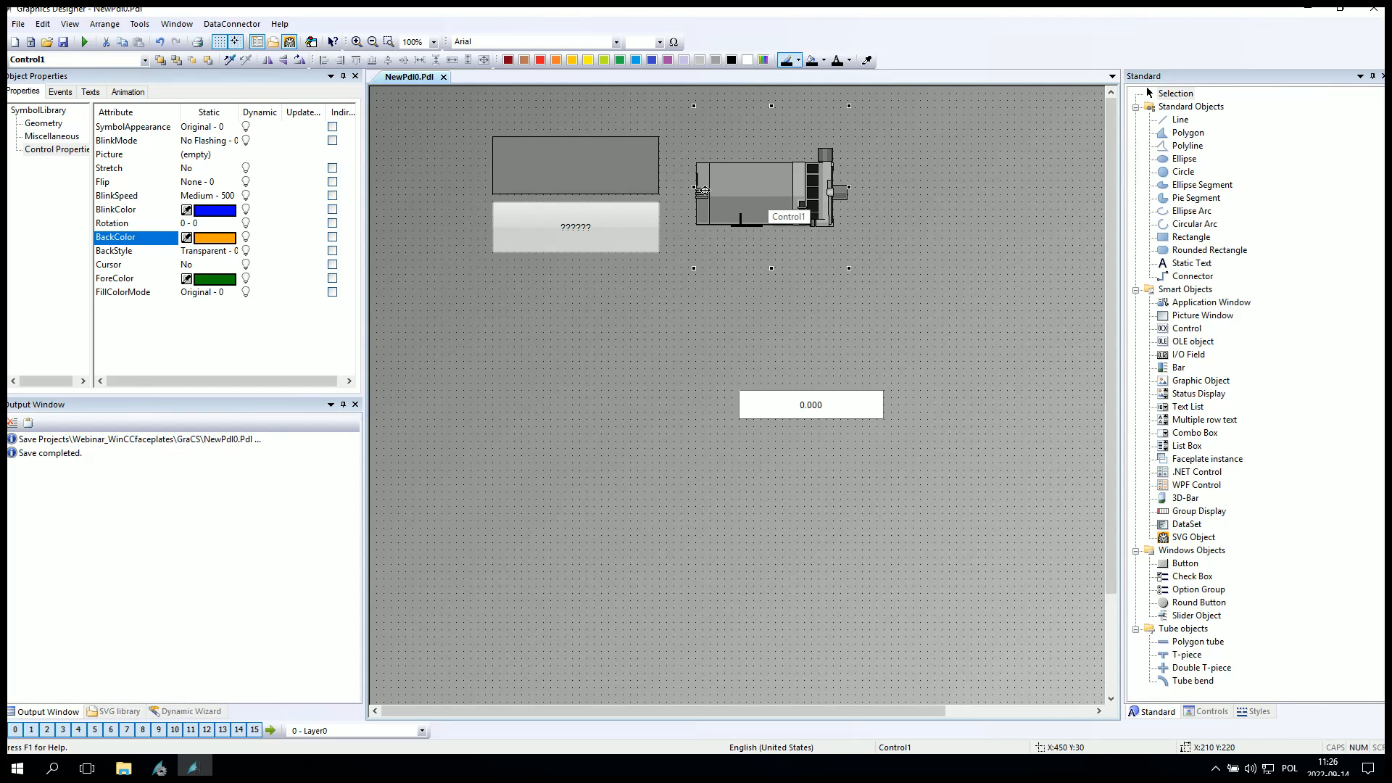
Shorten the motor slightly from its bottom edge and set its SymbolAppearance to Shaded.
{"action": "mouse_move", "coordinate": [772, 268]}
{"action": "left_mouse_down"}
{"action": "mouse_move", "coordinate": [772, 203]}
{"action": "mouse_move", "coordinate": [777, 249]}
{"action": "left_mouse_up"}
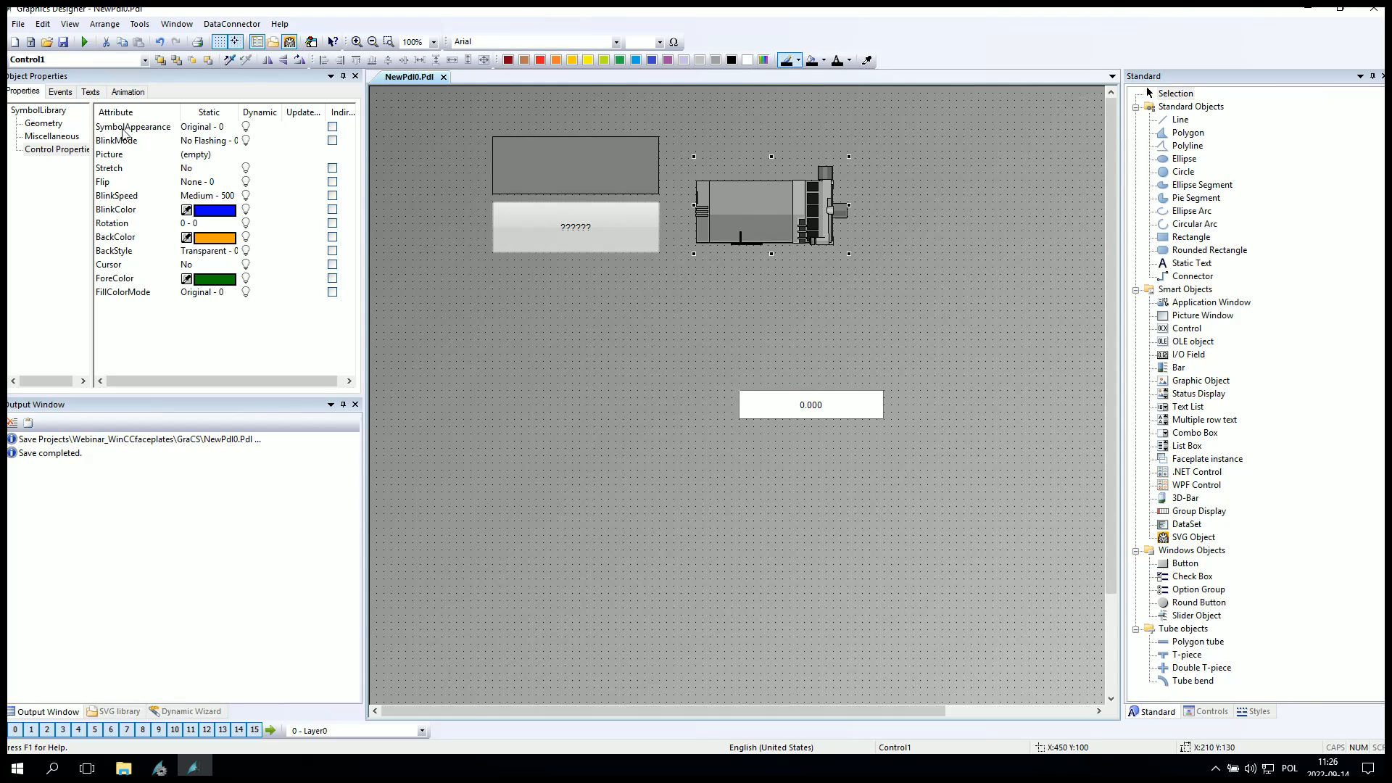
{"action": "double_click", "coordinate": [145, 131]}
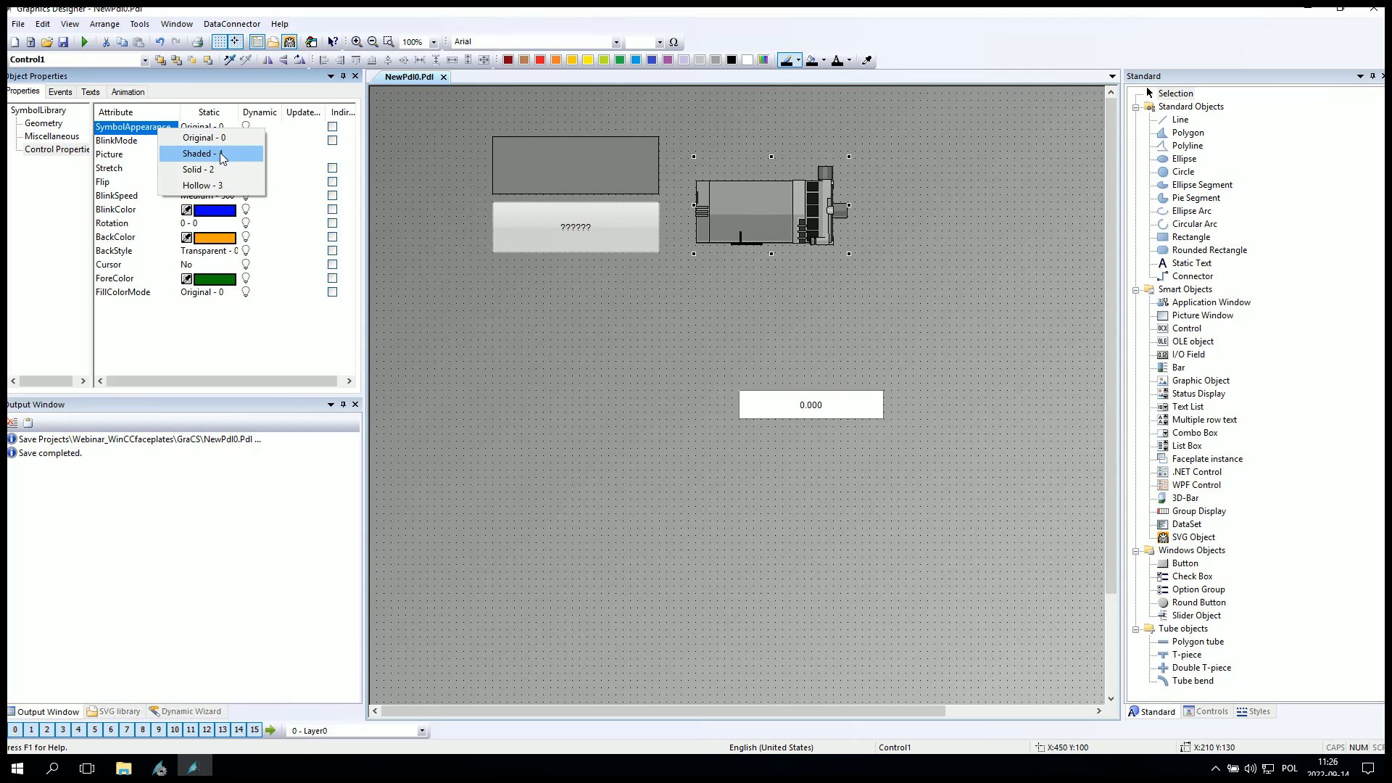
{"action": "left_click", "coordinate": [207, 153]}
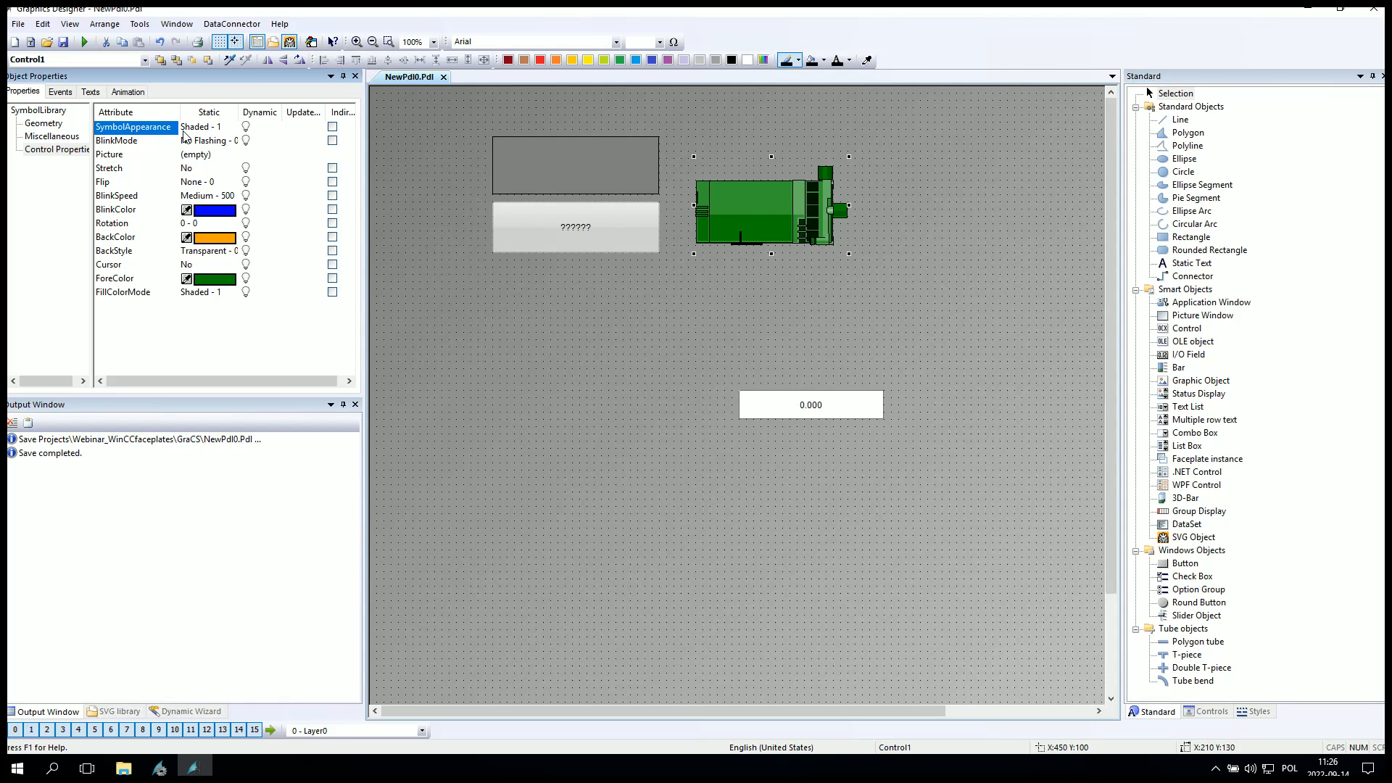
Change the motor's BackColor to red.
{"action": "double_click", "coordinate": [124, 239]}
{"action": "left_click", "coordinate": [280, 293]}
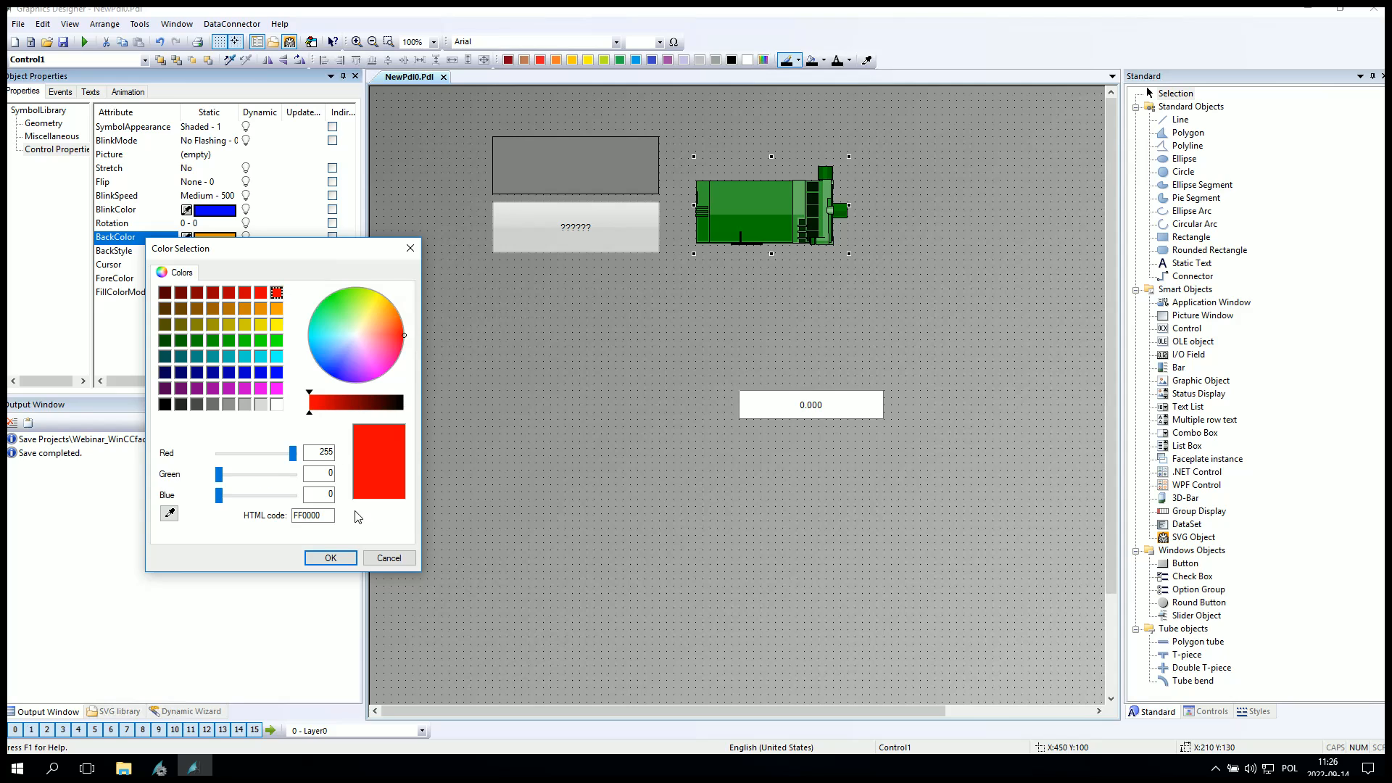
{"action": "left_click", "coordinate": [332, 557]}
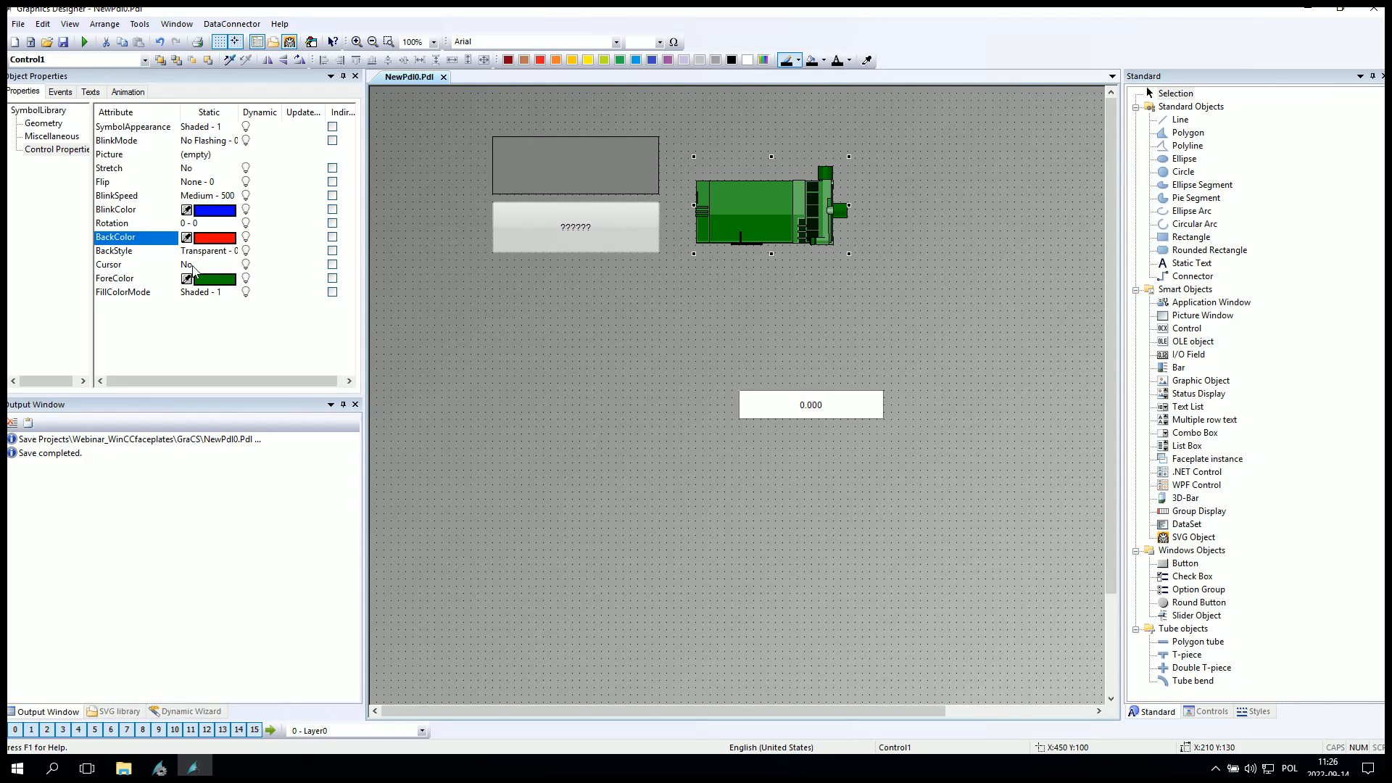
Set the motor's ForeColor to yellow.
{"action": "left_click", "coordinate": [185, 280]}
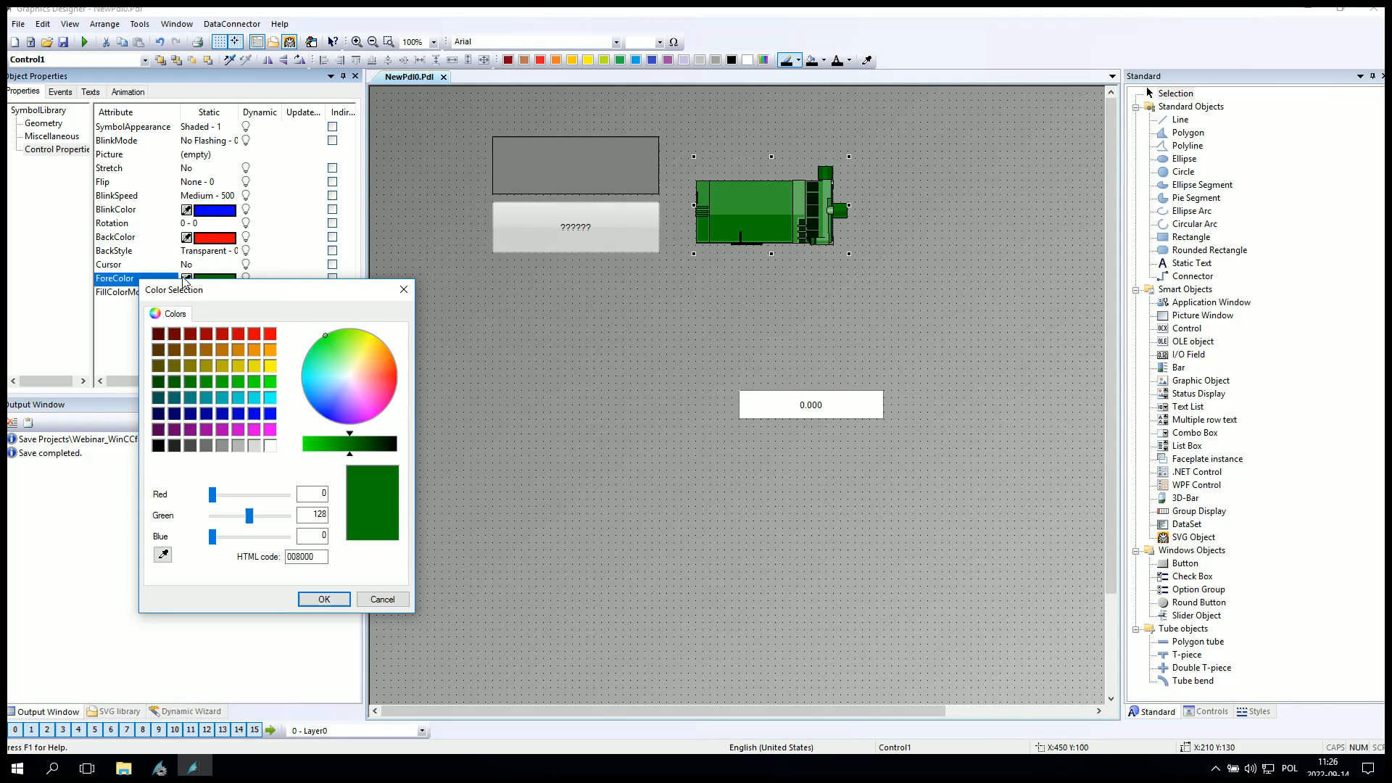
{"action": "left_click", "coordinate": [269, 366]}
{"action": "left_click", "coordinate": [324, 599]}
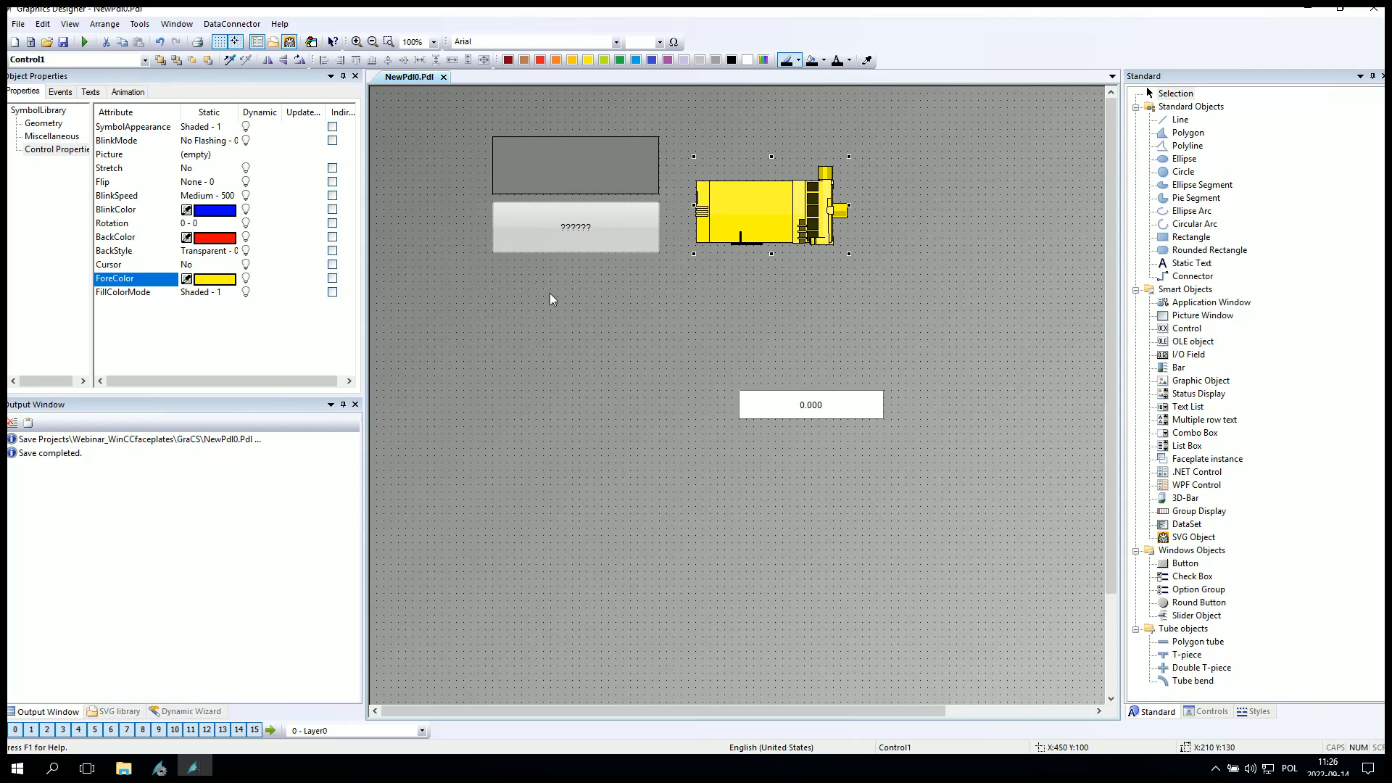
{"action": "right_click", "coordinate": [246, 279]}
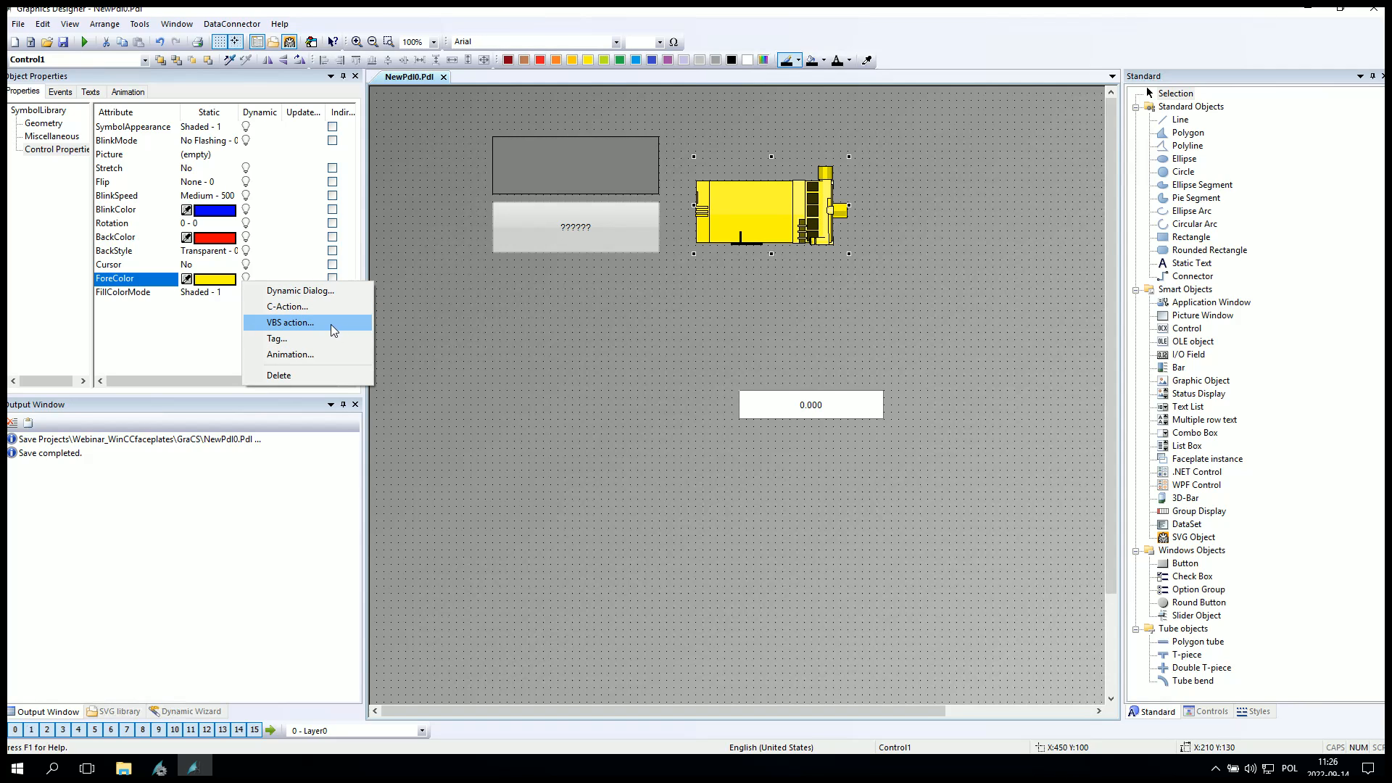
{"action": "left_click", "coordinate": [296, 339]}
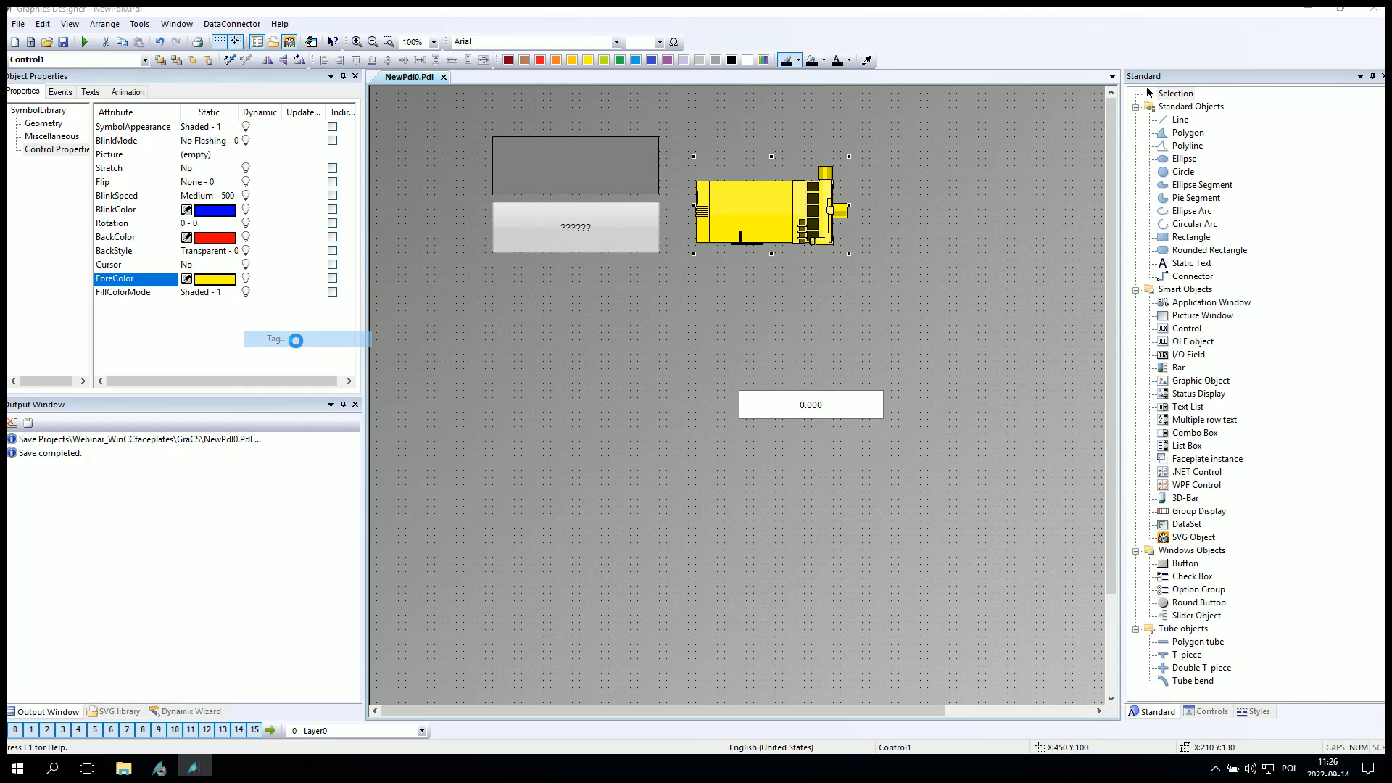
{"action": "key", "text": "Escape"}
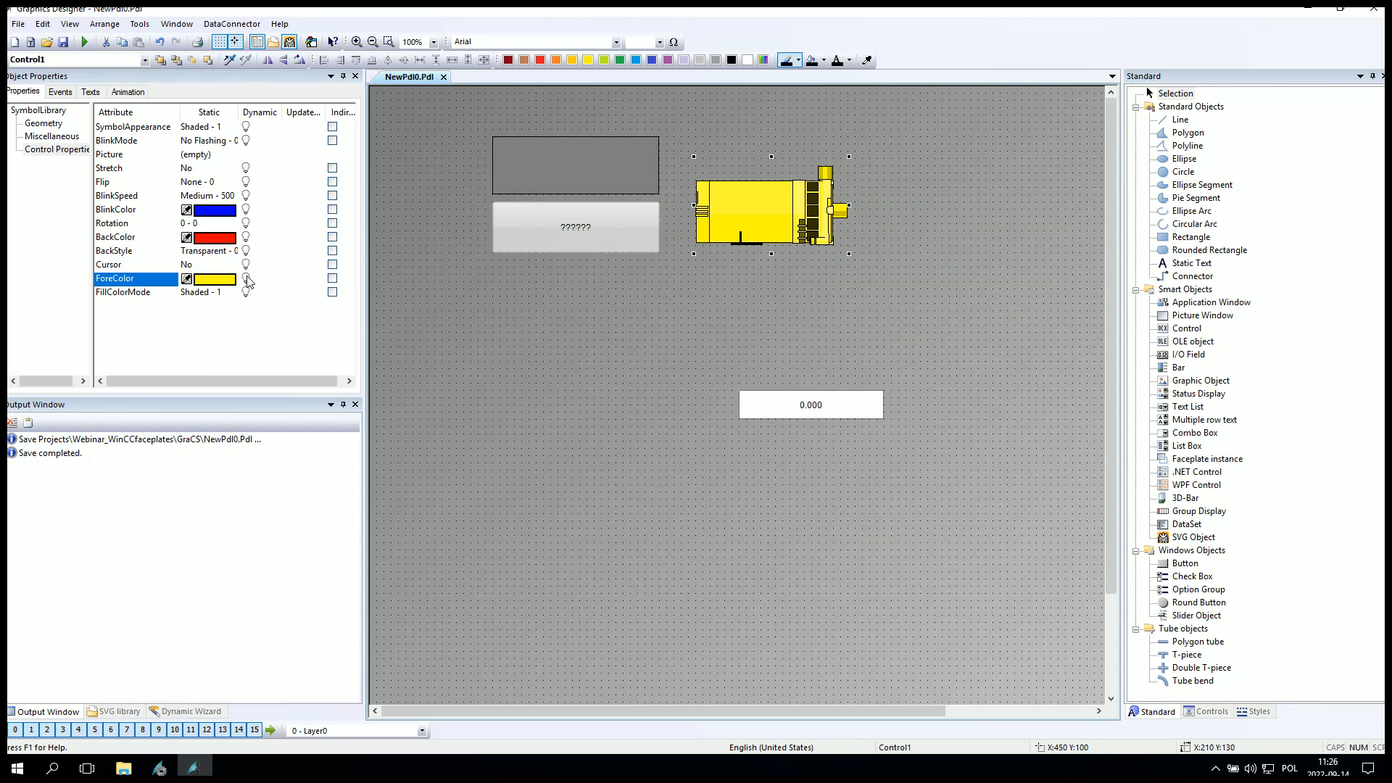
Open the Dynamic Dialog for the motor's ForeColor with expression 'Tag1', Analog data type, and add two value ranges.
{"action": "right_click", "coordinate": [247, 282]}
{"action": "left_click", "coordinate": [296, 287]}
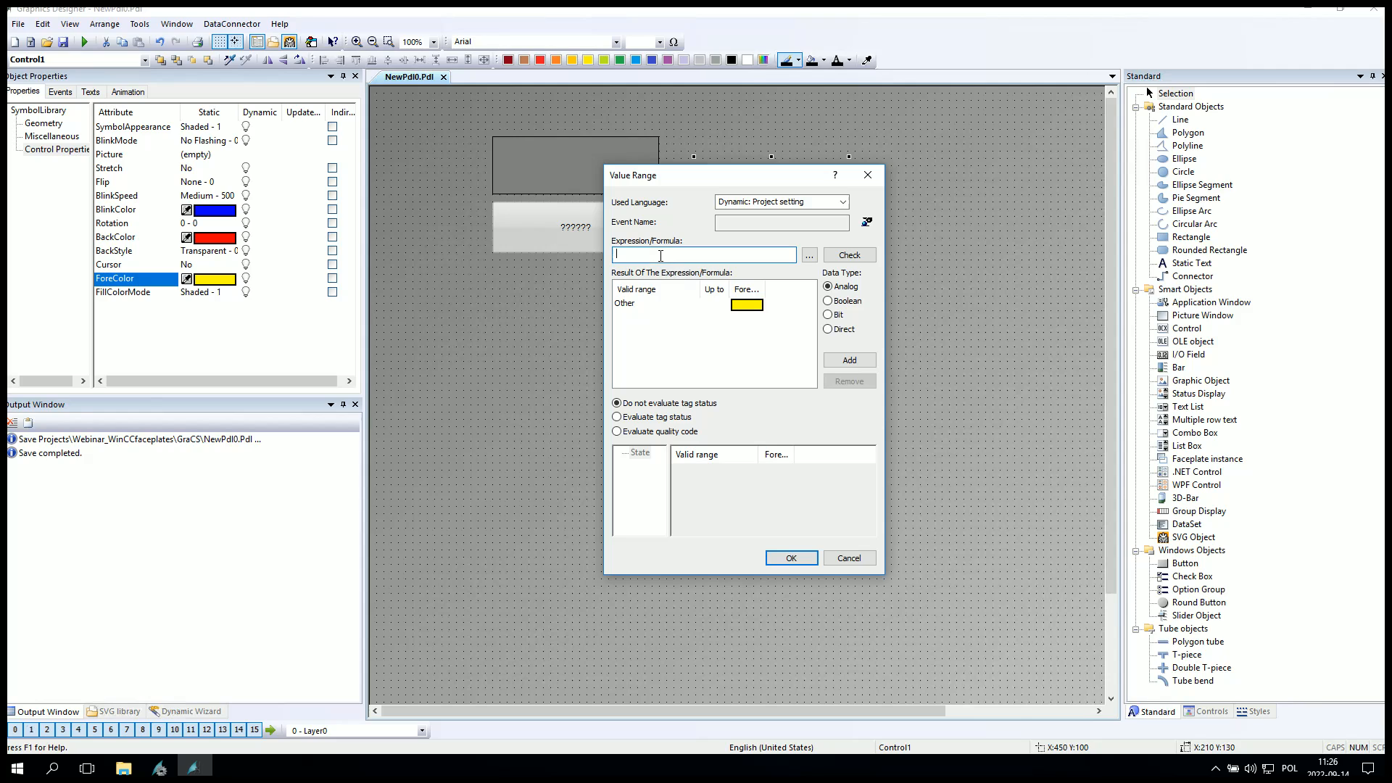
{"action": "type", "text": "1"}
{"action": "type", "text": "T"}
{"action": "left_click", "coordinate": [827, 301]}
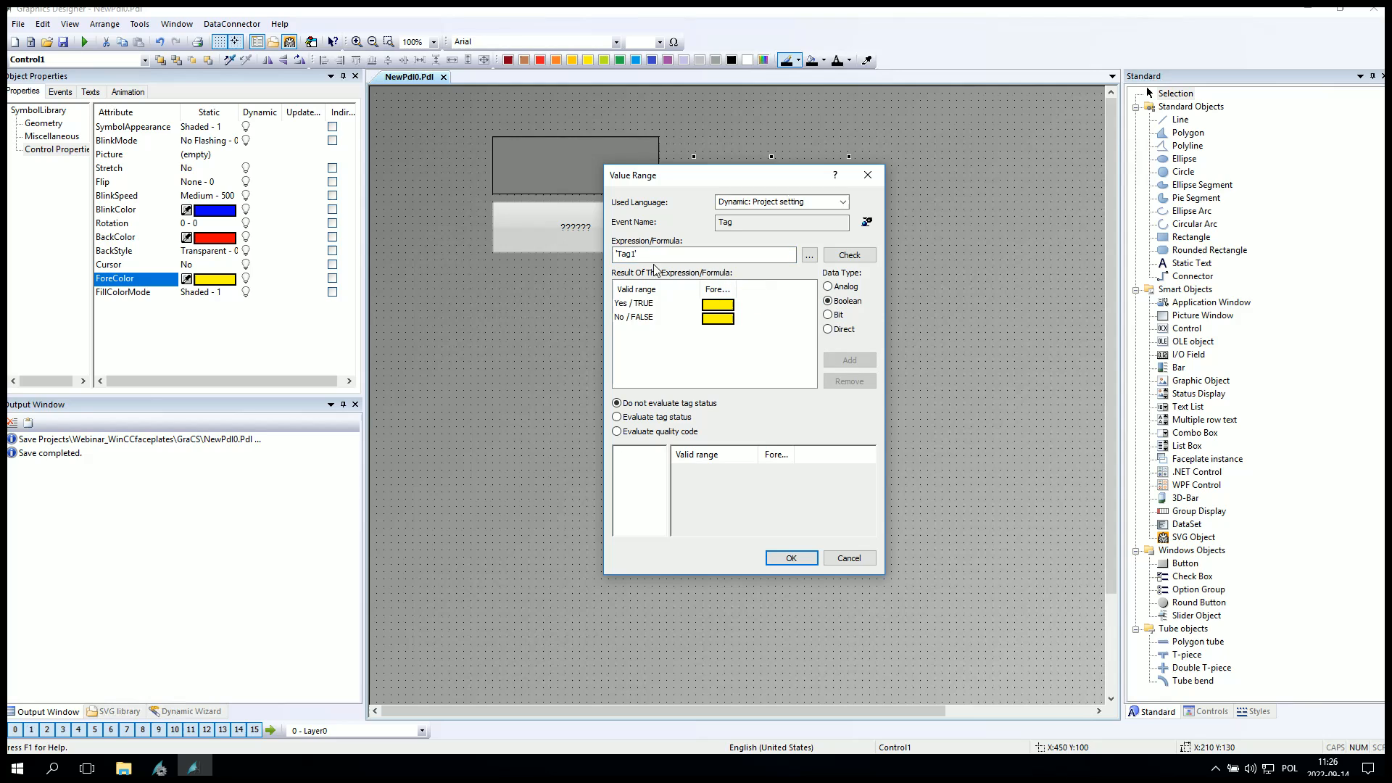
{"action": "left_click", "coordinate": [827, 287]}
{"action": "left_click", "coordinate": [849, 361]}
{"action": "left_click", "coordinate": [850, 360]}
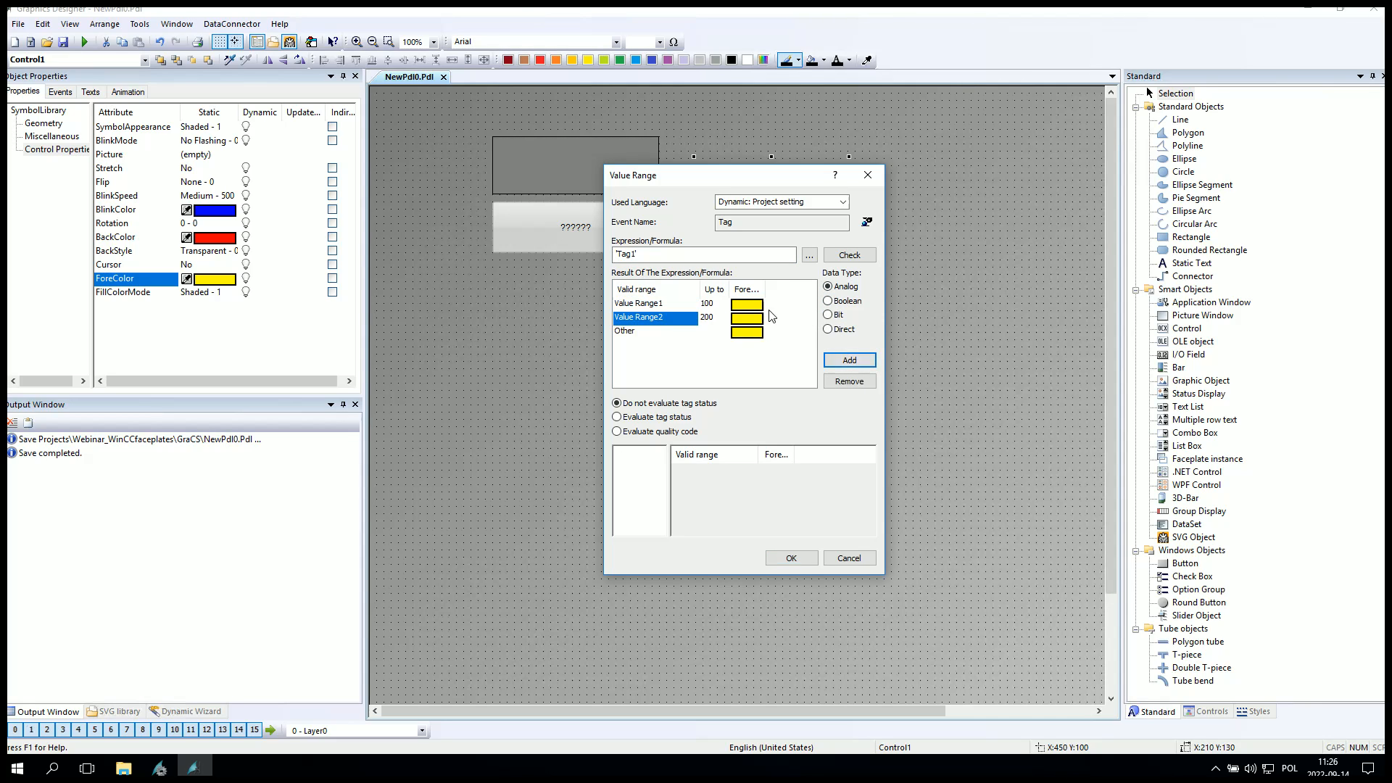
Set the upper limits of Value Range1 and Value Range2 to 0 and 1.
{"action": "double_click", "coordinate": [721, 308]}
{"action": "type", "text": "0"}
{"action": "key", "text": "Return"}
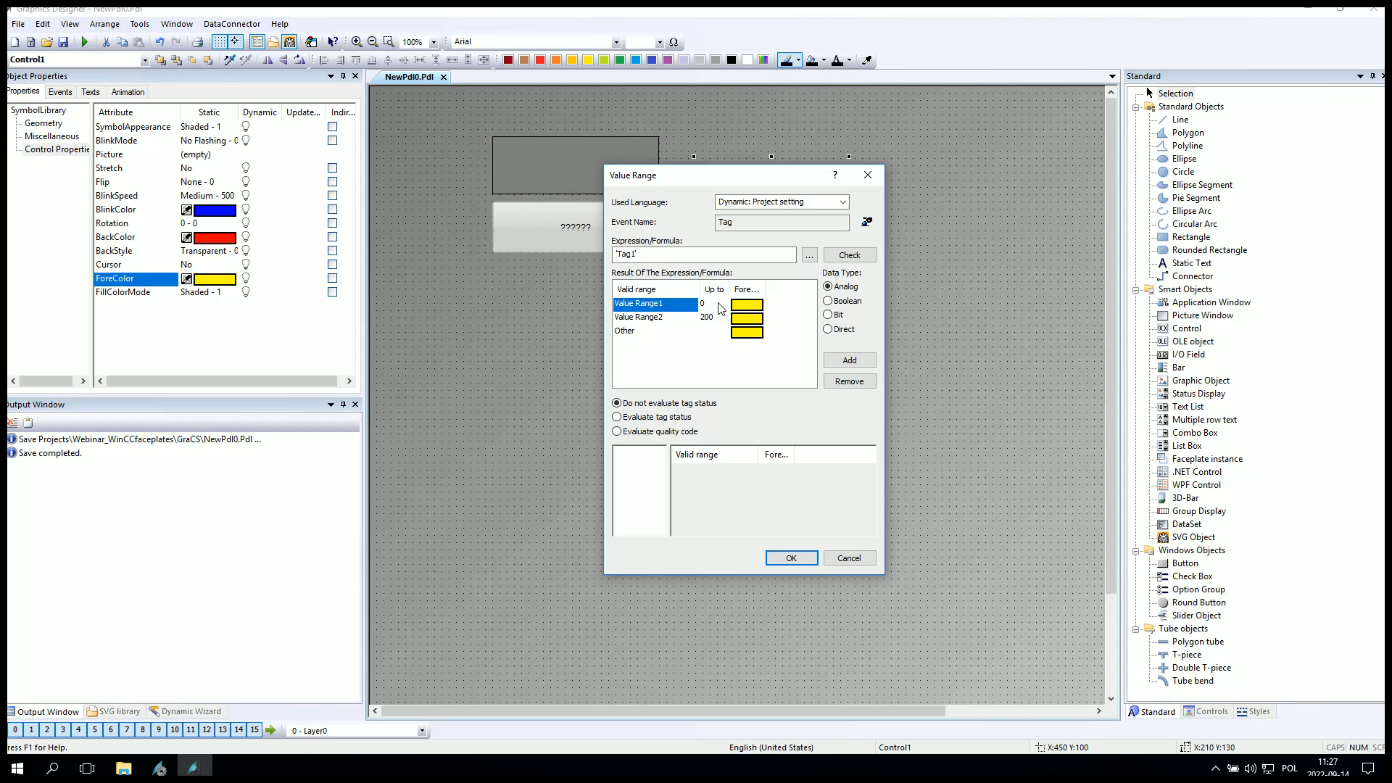
{"action": "double_click", "coordinate": [711, 323]}
{"action": "type", "text": "1"}
{"action": "key", "text": "Return"}
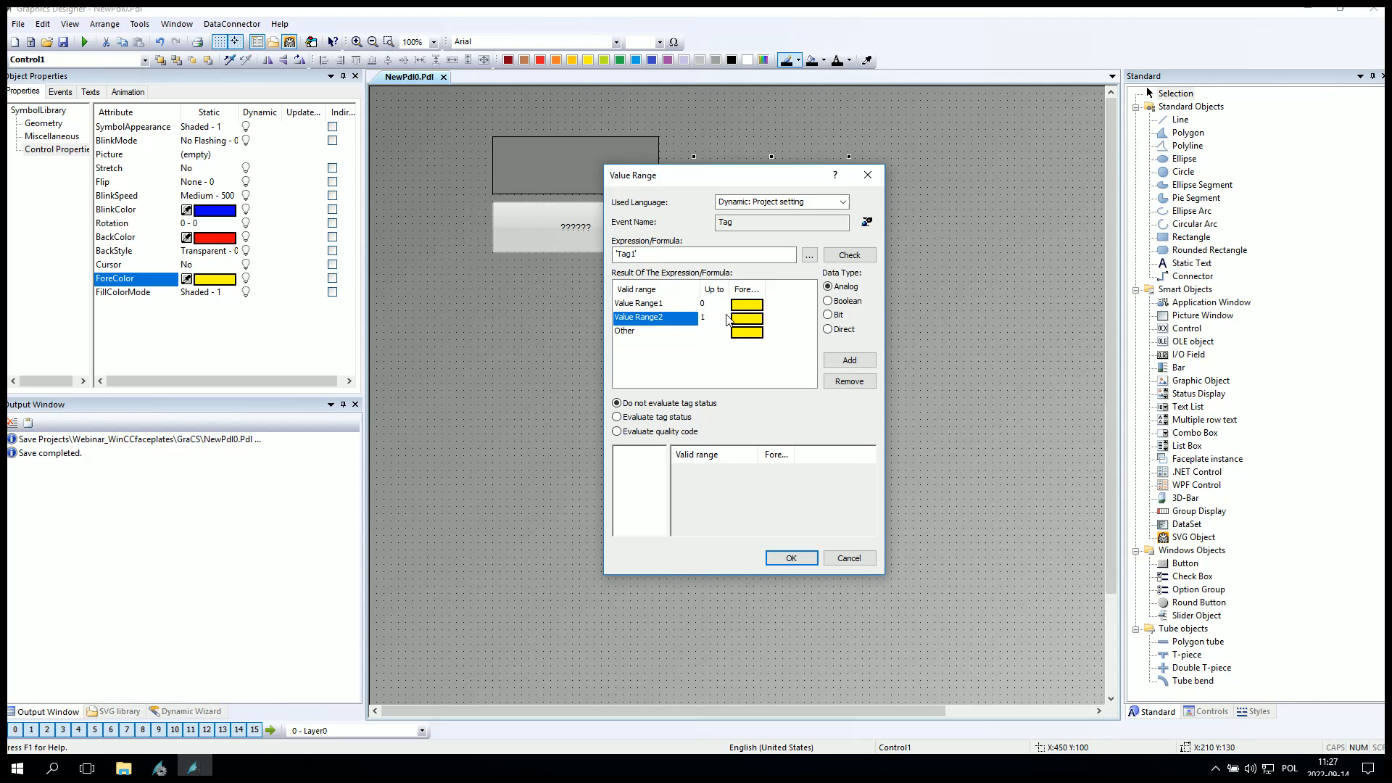
Assign light gray to Value Range1 and green to Value Range2 as ForeColor.
{"action": "double_click", "coordinate": [747, 305]}
{"action": "left_click", "coordinate": [852, 466]}
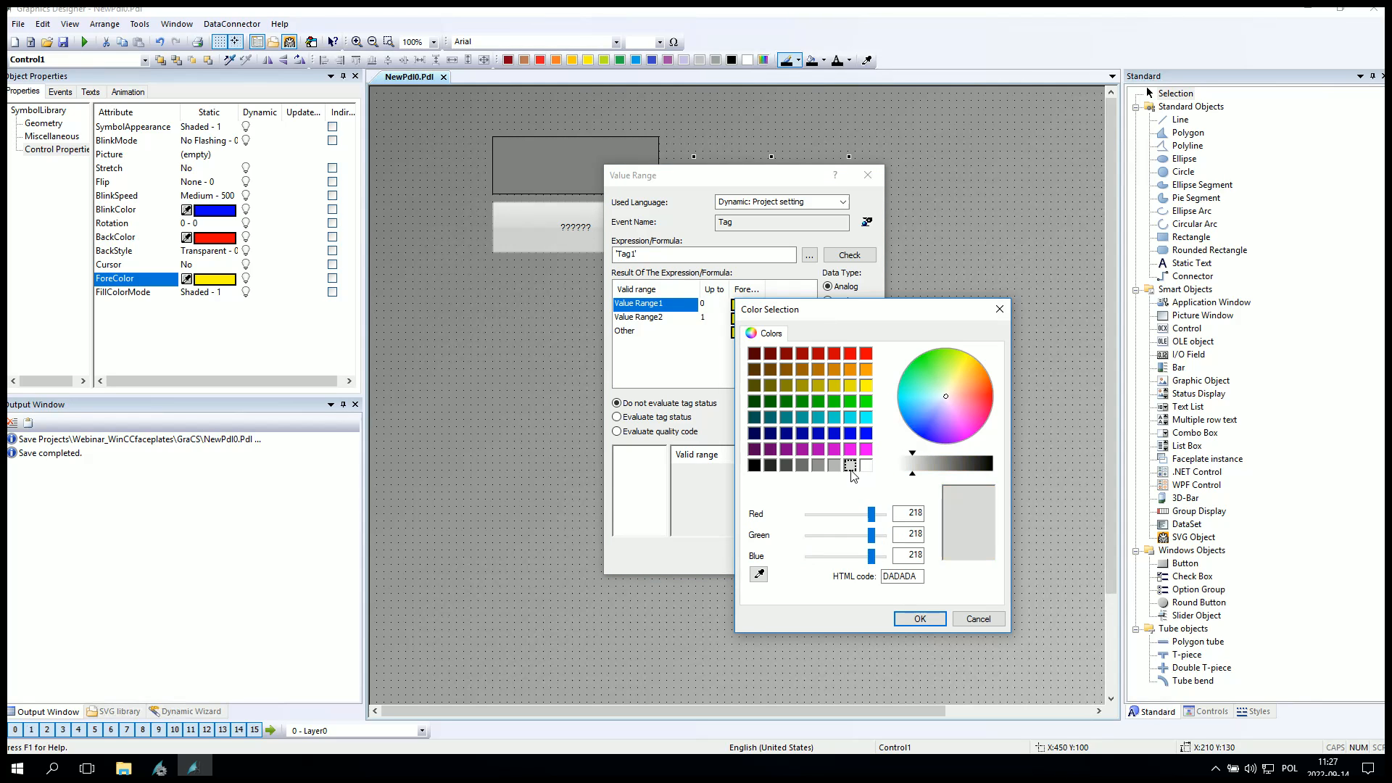
{"action": "left_click", "coordinate": [919, 618]}
{"action": "left_click", "coordinate": [745, 325]}
{"action": "double_click", "coordinate": [745, 325]}
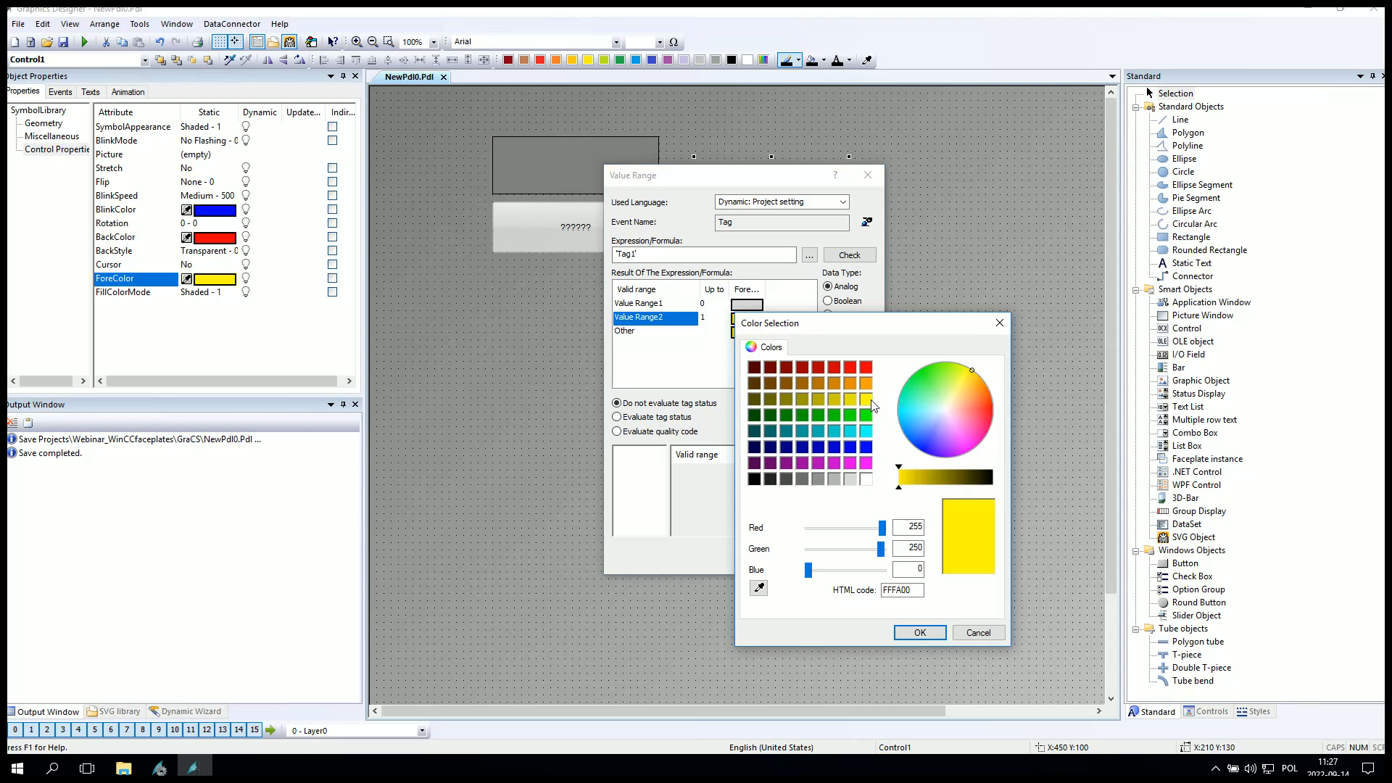
{"action": "left_click", "coordinate": [815, 412]}
{"action": "left_click", "coordinate": [919, 619]}
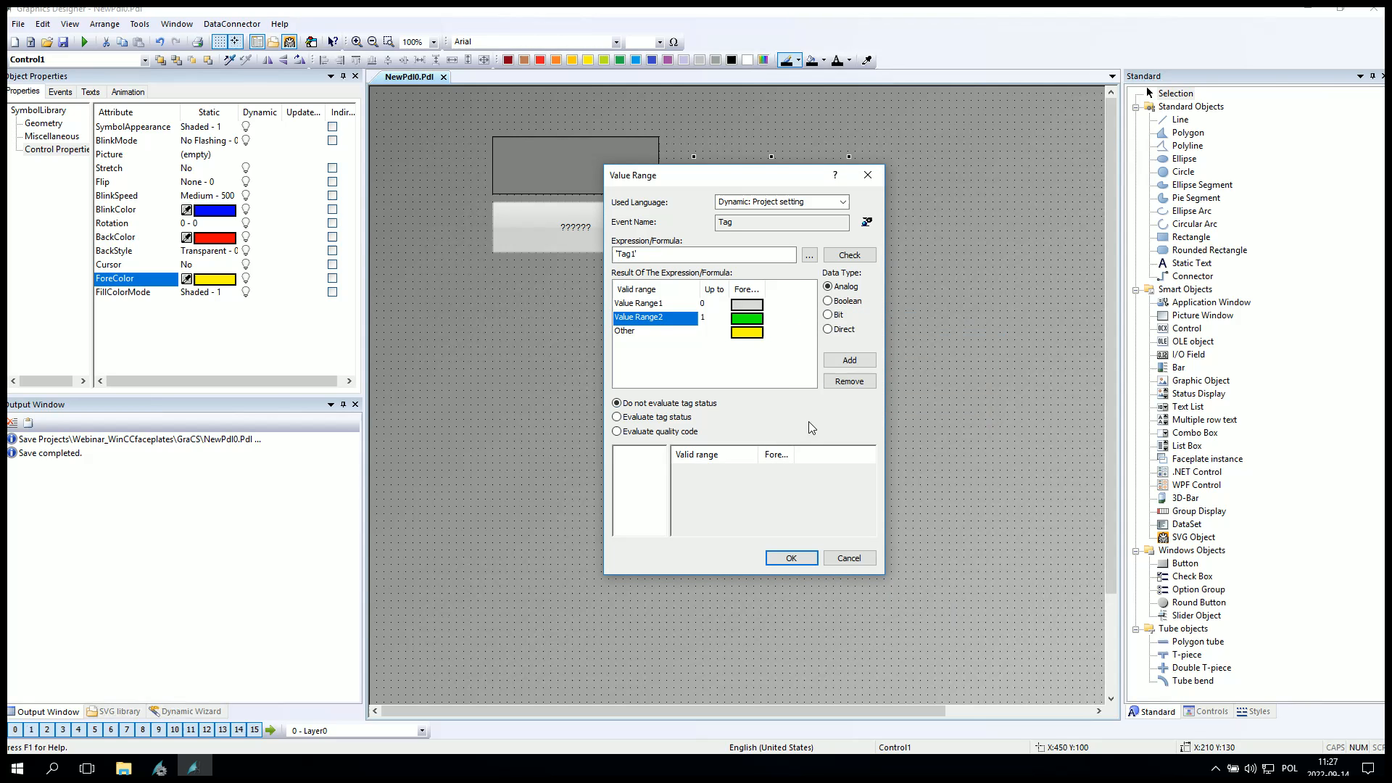
Assign magenta to the Other range and confirm the Dynamic Dialog.
{"action": "double_click", "coordinate": [748, 332]}
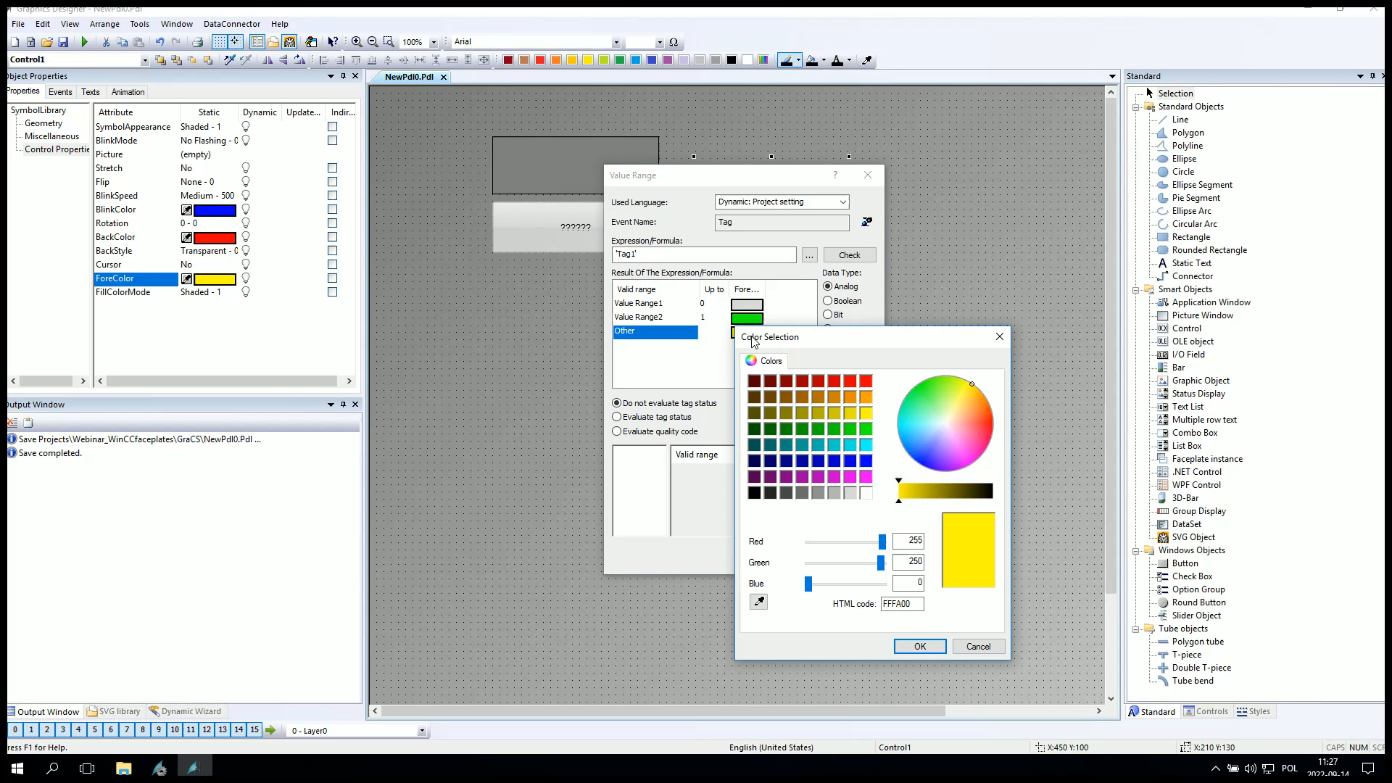
{"action": "left_click", "coordinate": [866, 476]}
{"action": "left_click", "coordinate": [919, 646]}
{"action": "left_click", "coordinate": [794, 556]}
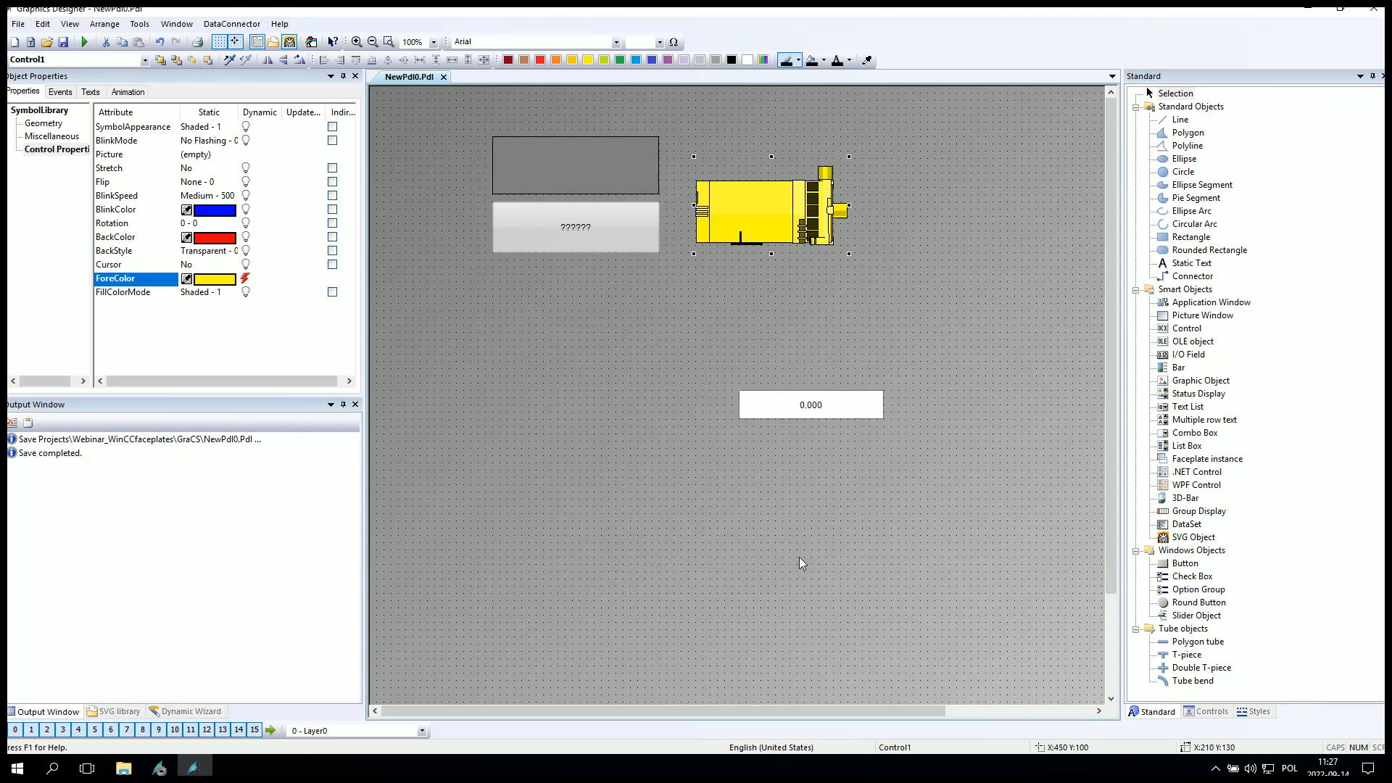
Move the I/O field up and left, closer below the button and motor.
{"action": "left_click", "coordinate": [720, 390]}
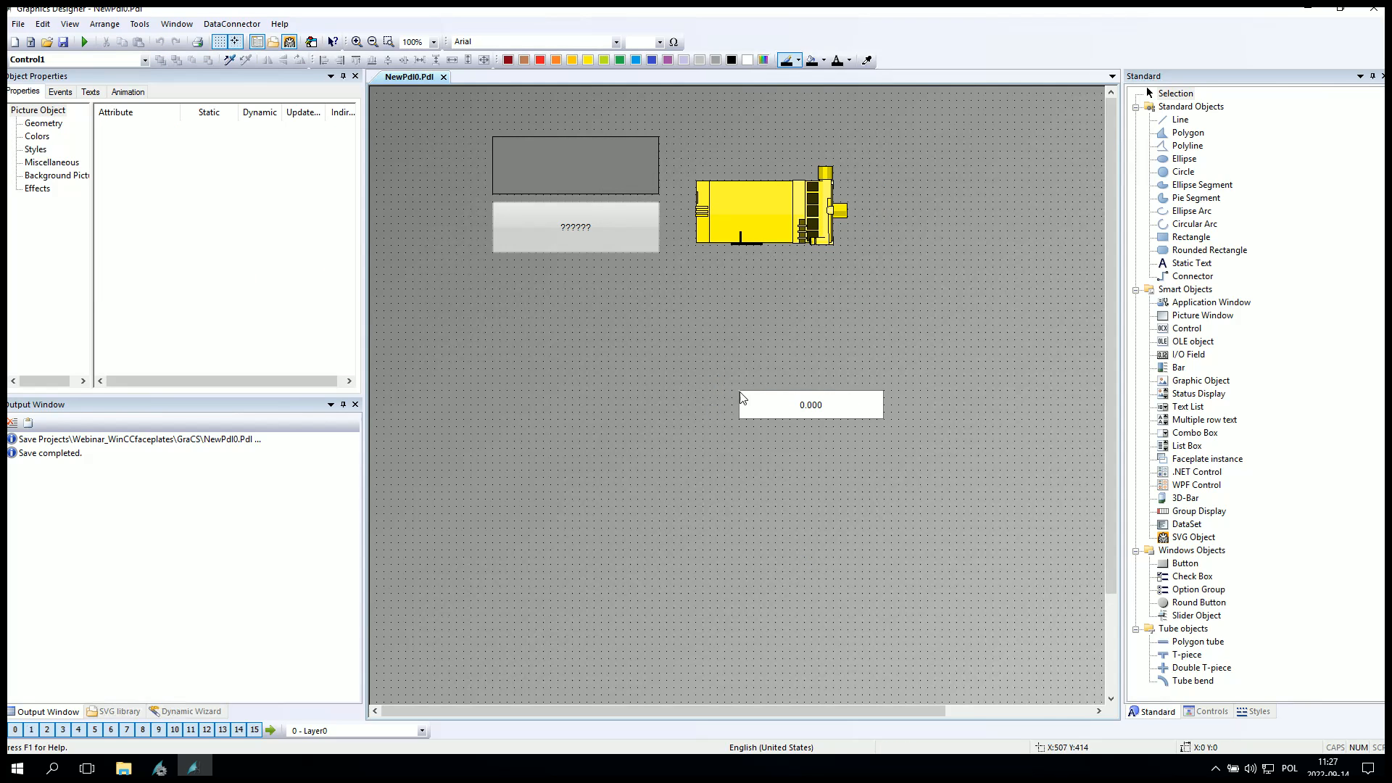
{"action": "left_click", "coordinate": [808, 400]}
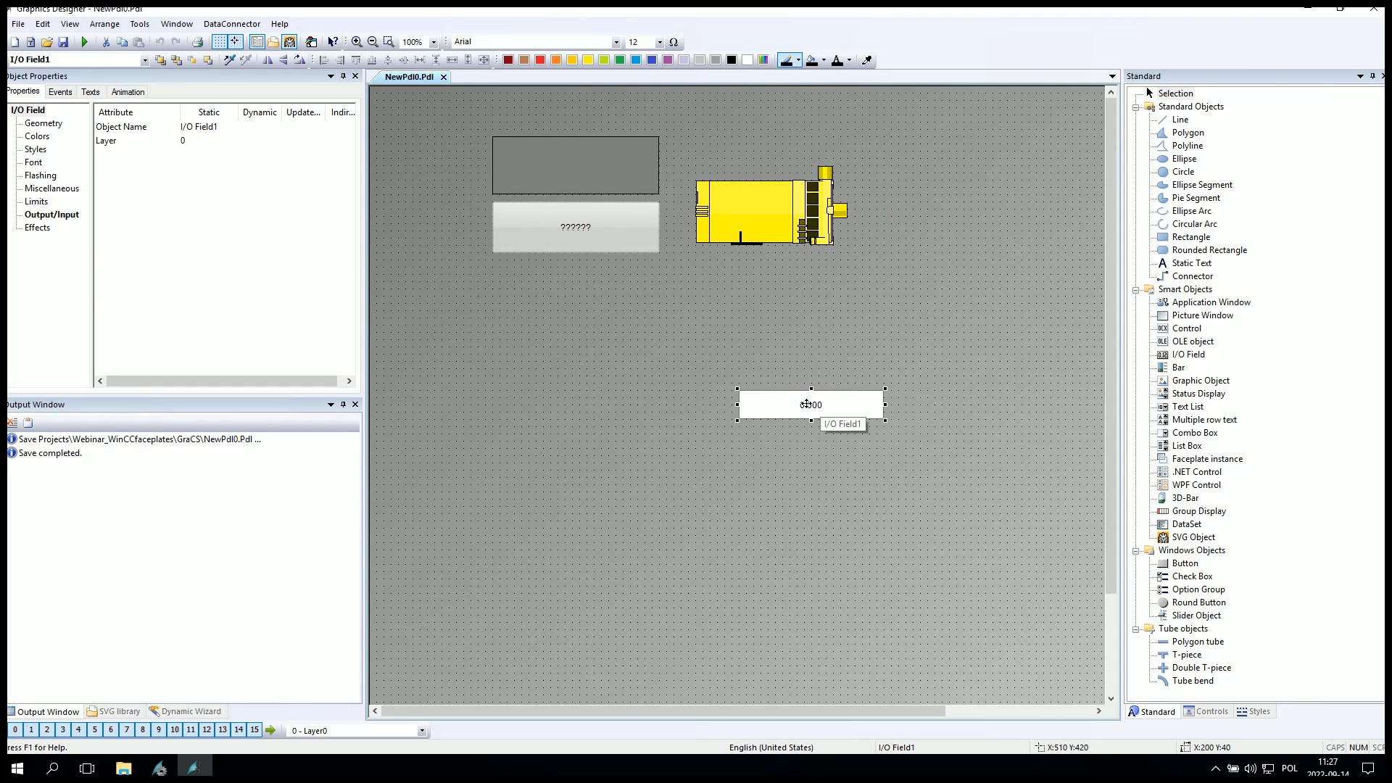
{"action": "left_click_drag", "start_coordinate": [799, 408], "coordinate": [670, 314]}
{"action": "left_click", "coordinate": [675, 388]}
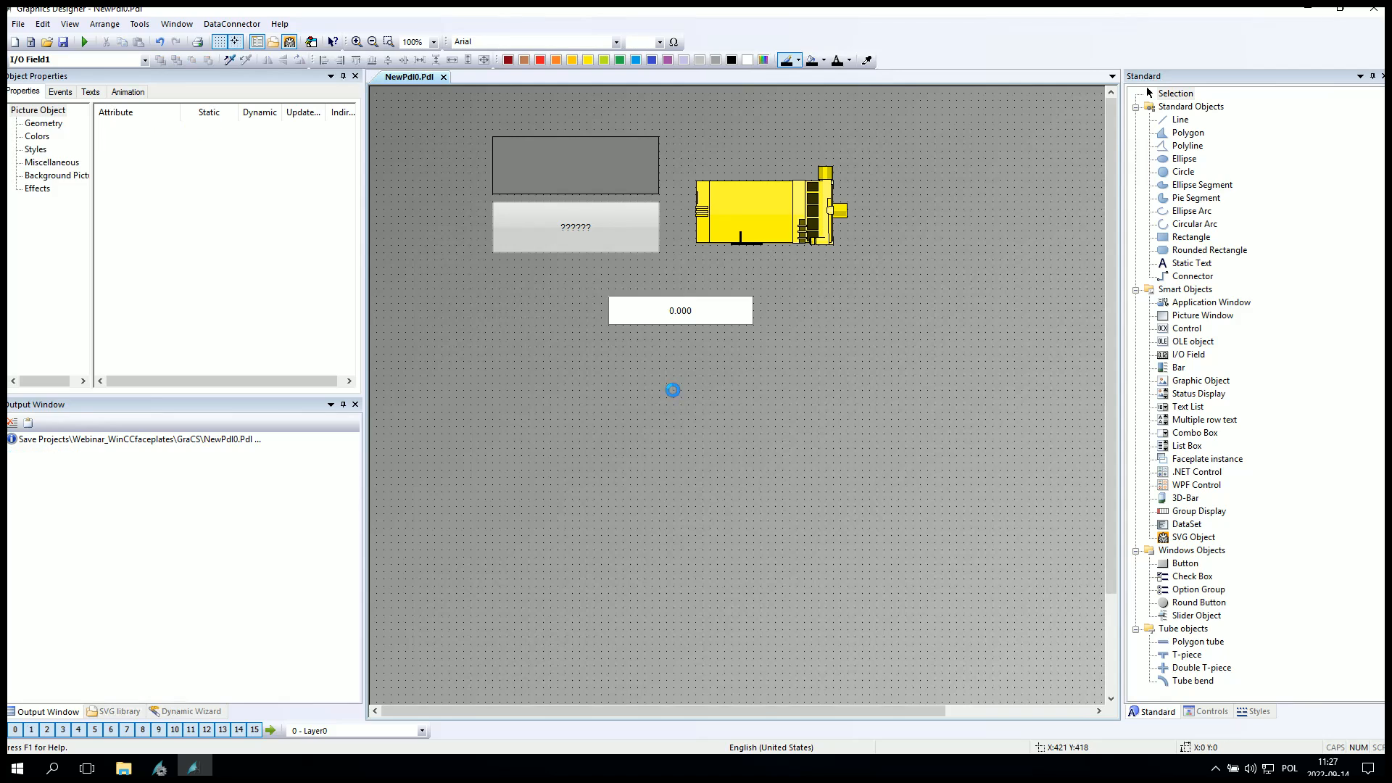
Activate Runtime to test the picture.
{"action": "left_click", "coordinate": [84, 42]}
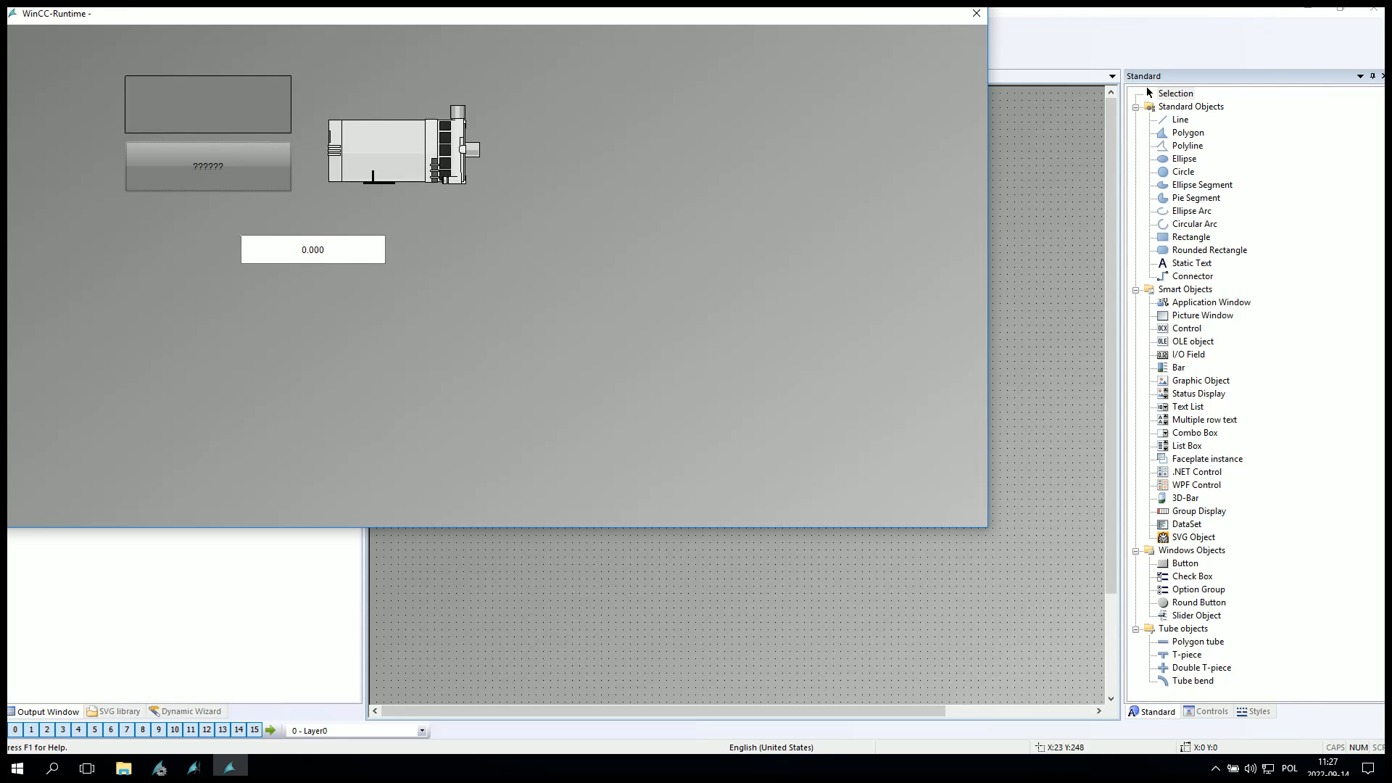
Move the Runtime window and enter 1 into the I/O field to test the color change.
{"action": "left_click_drag", "start_coordinate": [173, 10], "coordinate": [458, 121]}
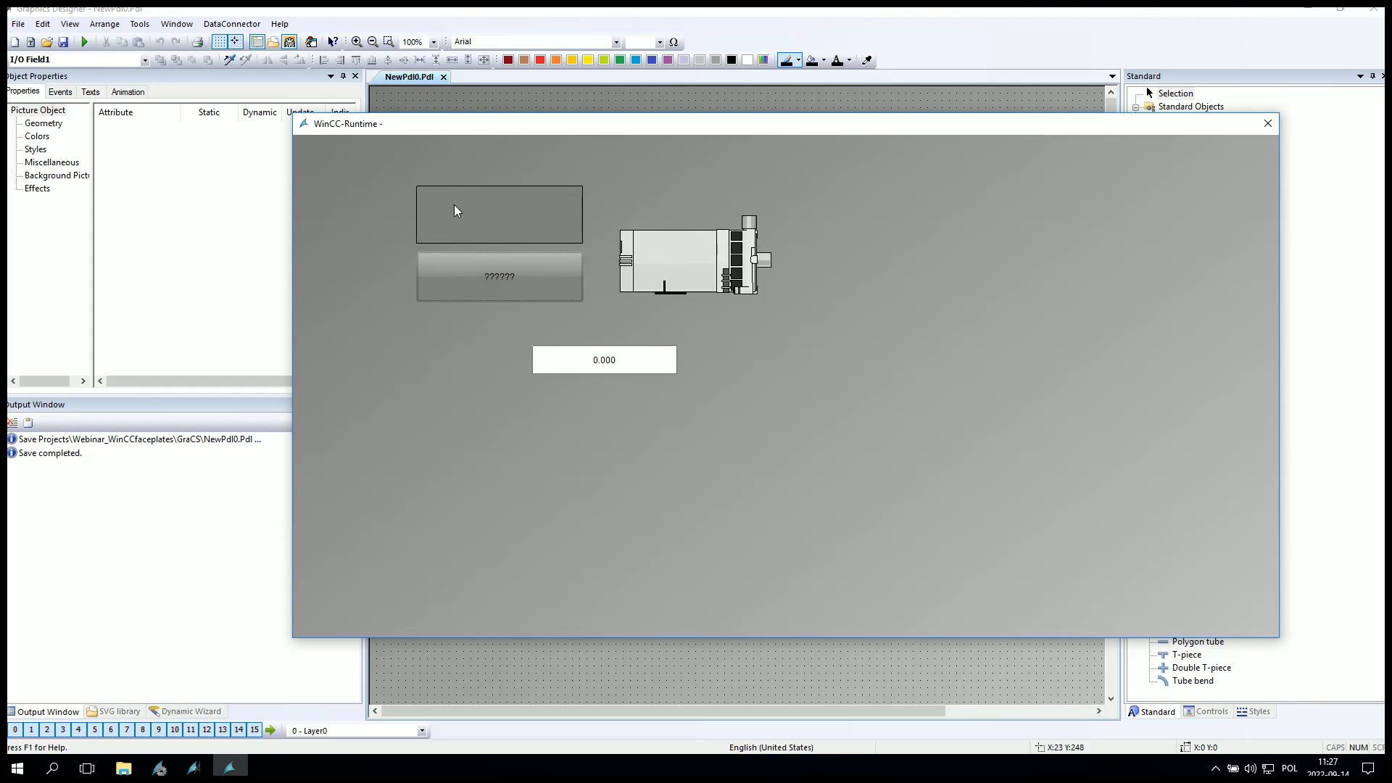
{"action": "left_click", "coordinate": [601, 361]}
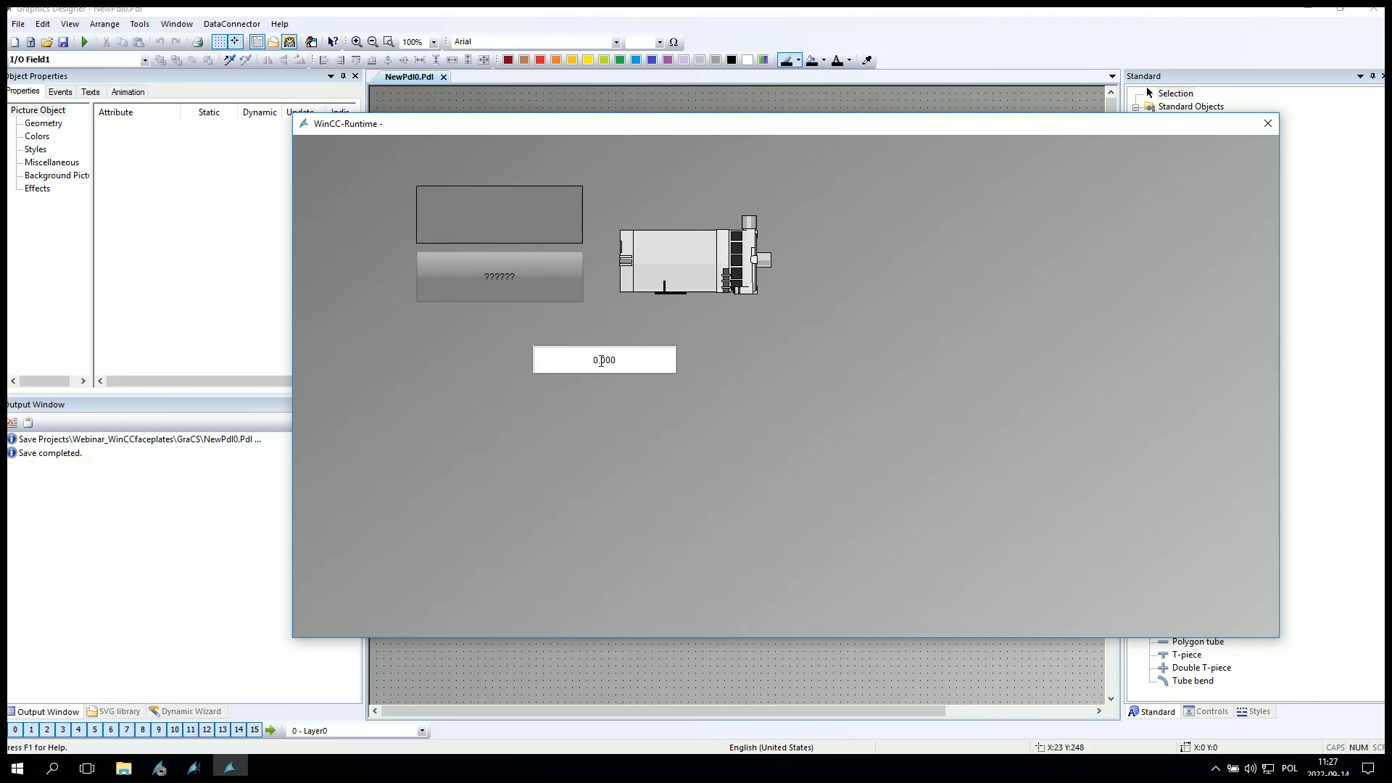
{"action": "type", "text": "1"}
{"action": "key", "text": "Return"}
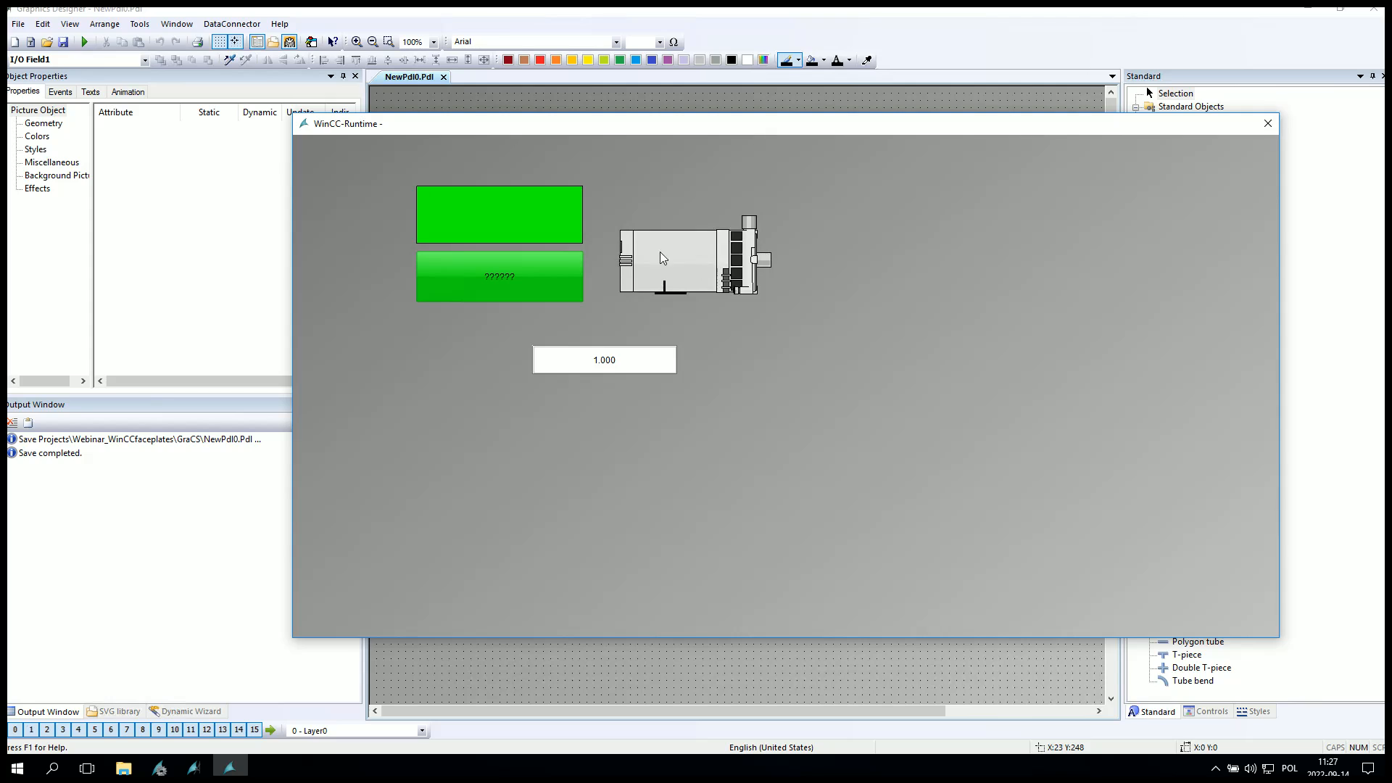
Enter 3 into the Runtime I/O field, then close Runtime.
{"action": "left_click", "coordinate": [610, 366]}
{"action": "type", "text": "3"}
{"action": "key", "text": "Return"}
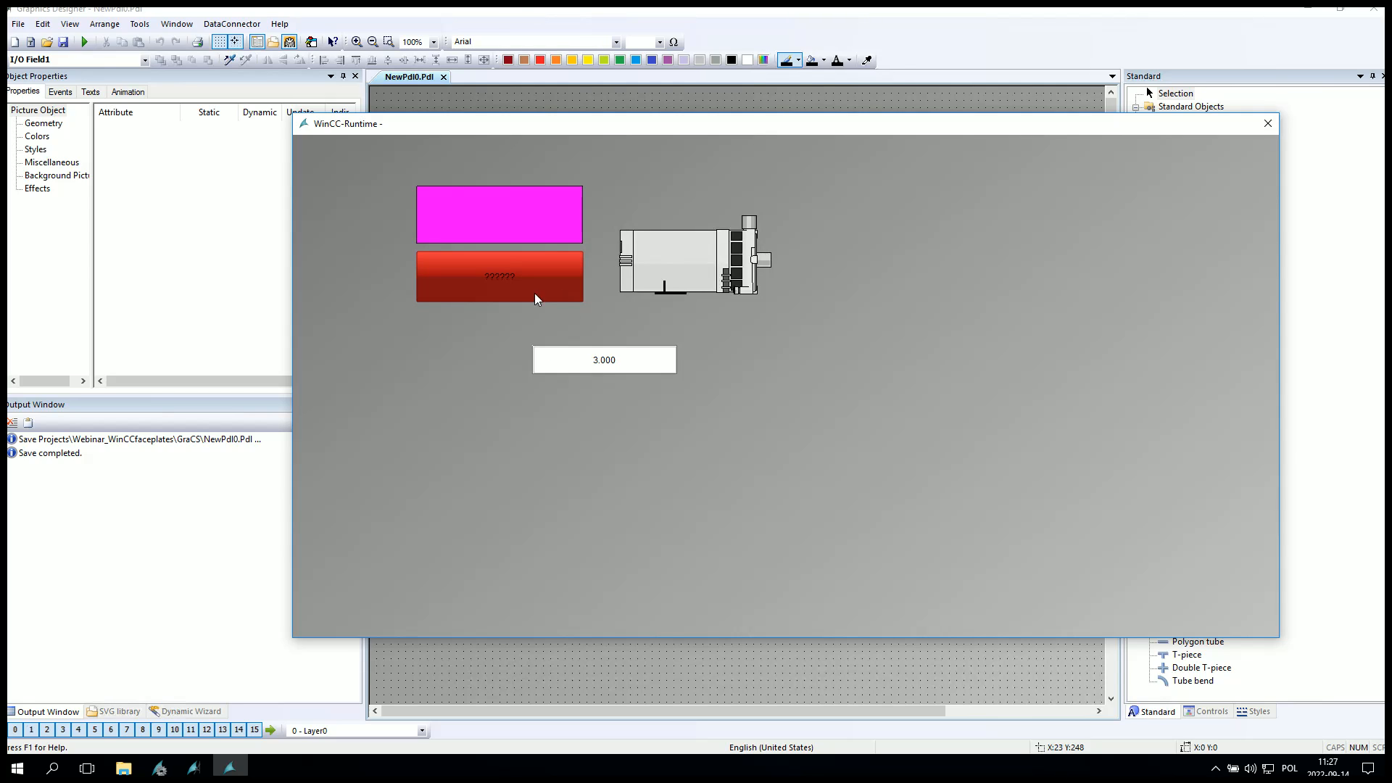
{"action": "key", "text": "alt+F4"}
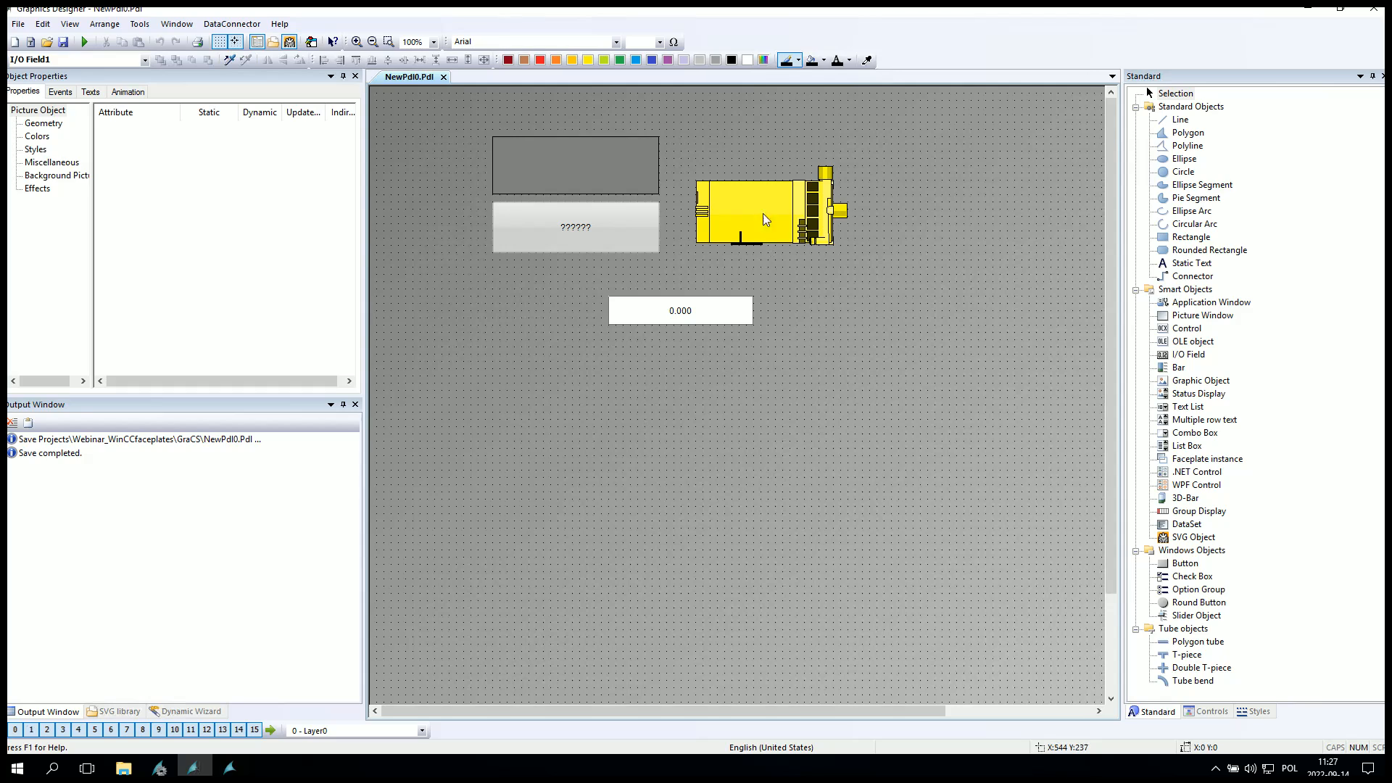
Open the motor's ForeColor value-range dynamic to review its tag1 expression and ranges.
{"action": "left_click", "coordinate": [763, 213]}
{"action": "left_click", "coordinate": [69, 150]}
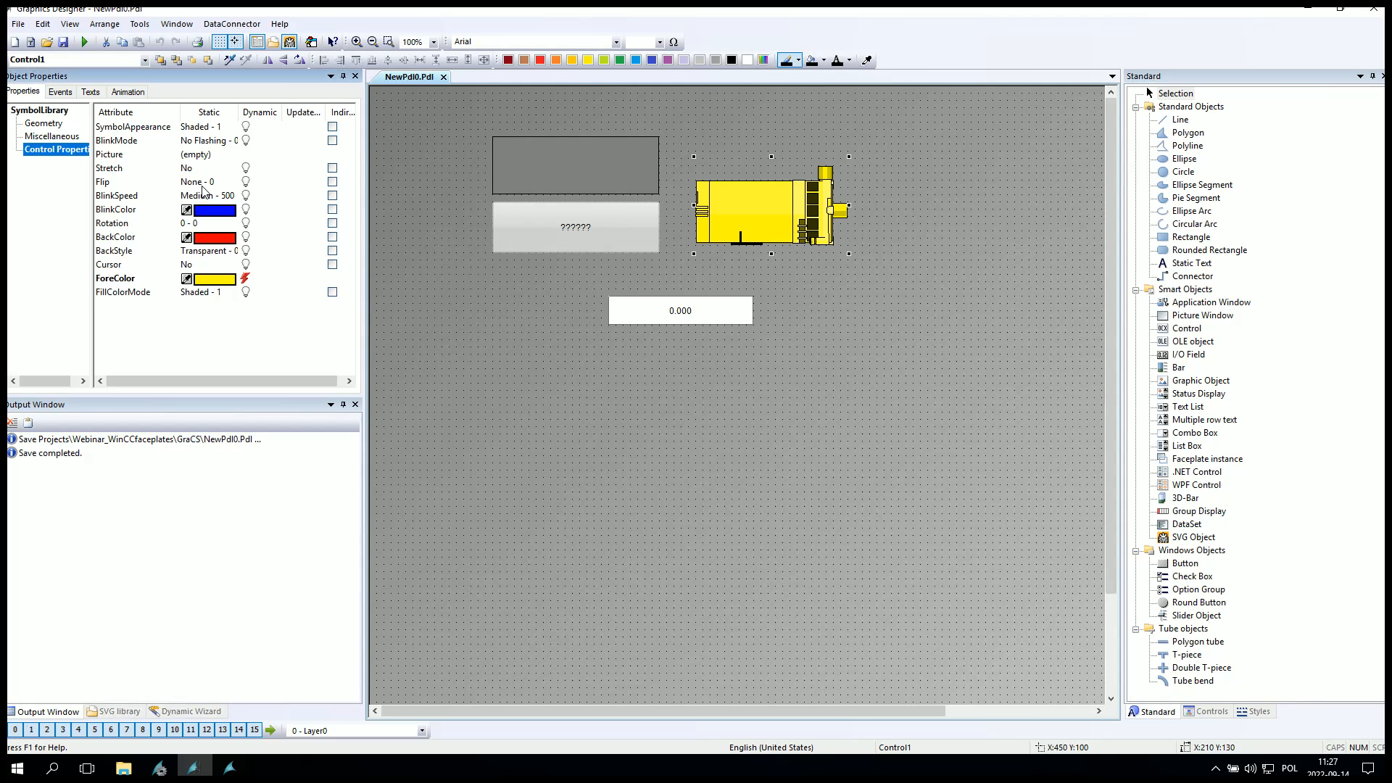
{"action": "double_click", "coordinate": [247, 283]}
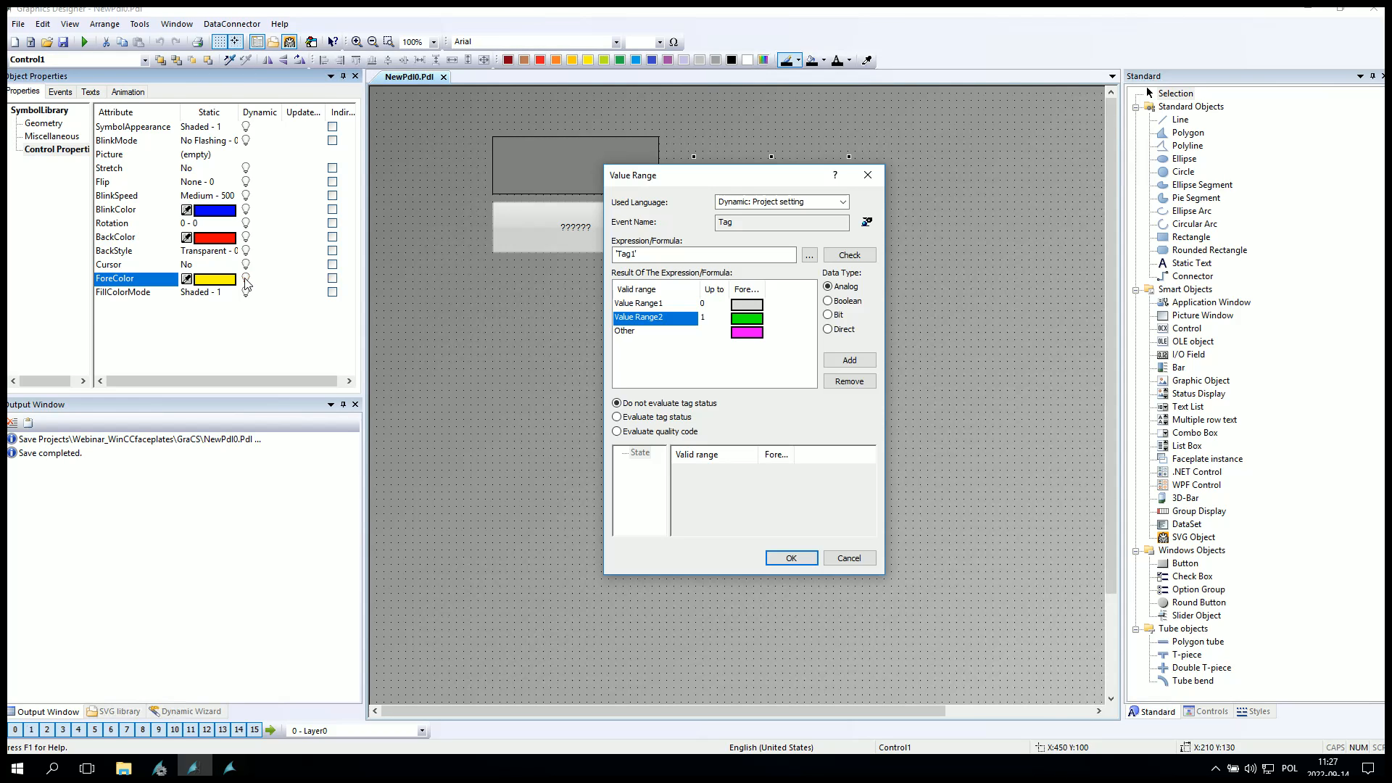
{"action": "left_click", "coordinate": [619, 254]}
{"action": "key", "text": "Return"}
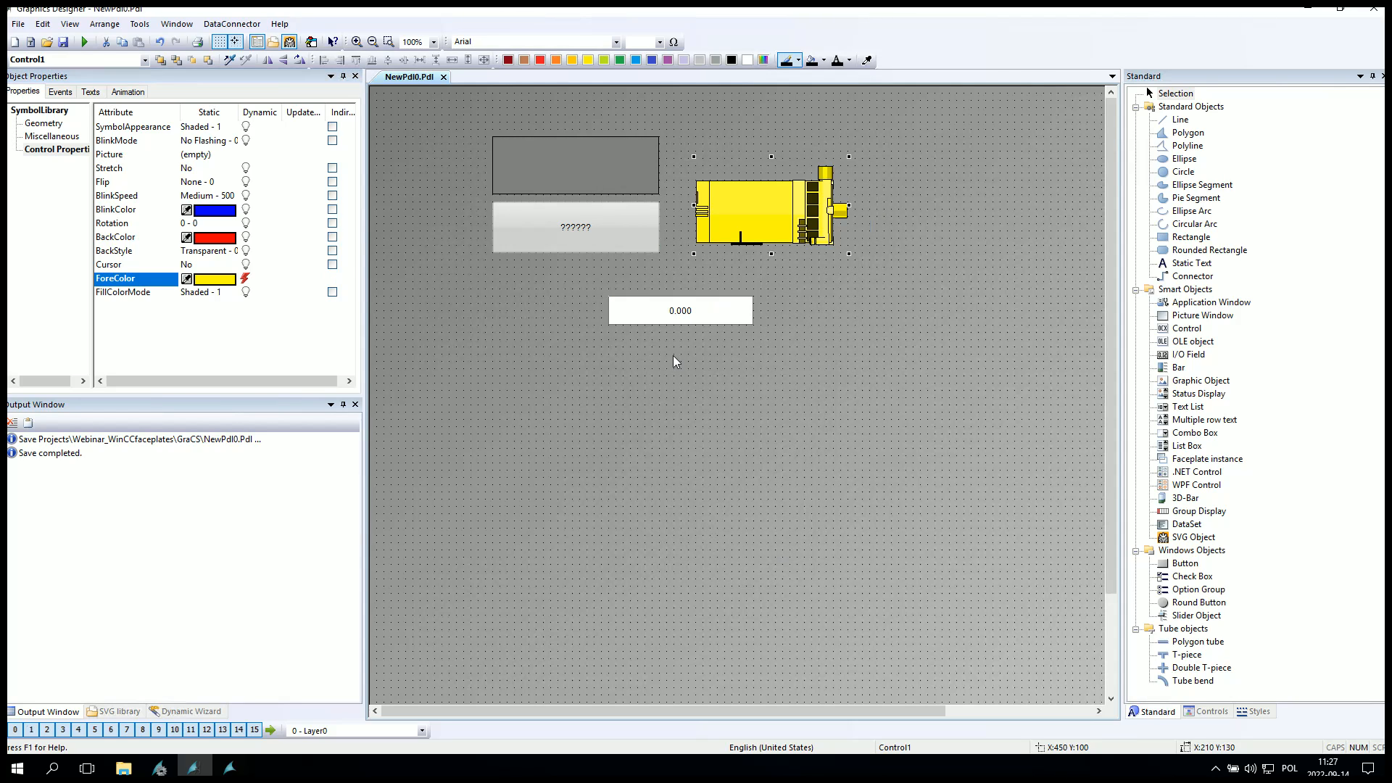
Save the picture and review the I/O field's Output/Input properties linked to tag1.
{"action": "left_click", "coordinate": [64, 43]}
{"action": "left_click", "coordinate": [771, 371]}
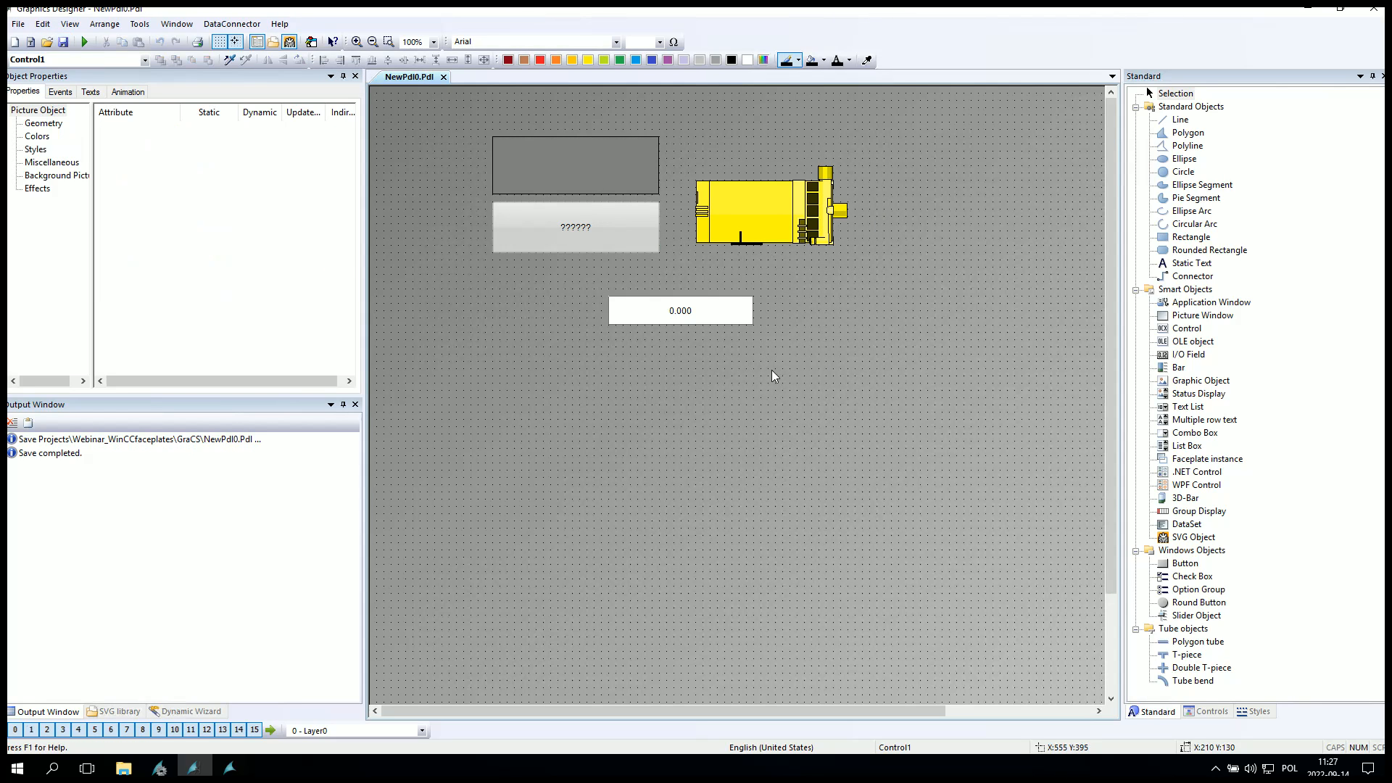
{"action": "left_click", "coordinate": [701, 313]}
{"action": "left_click", "coordinate": [53, 215]}
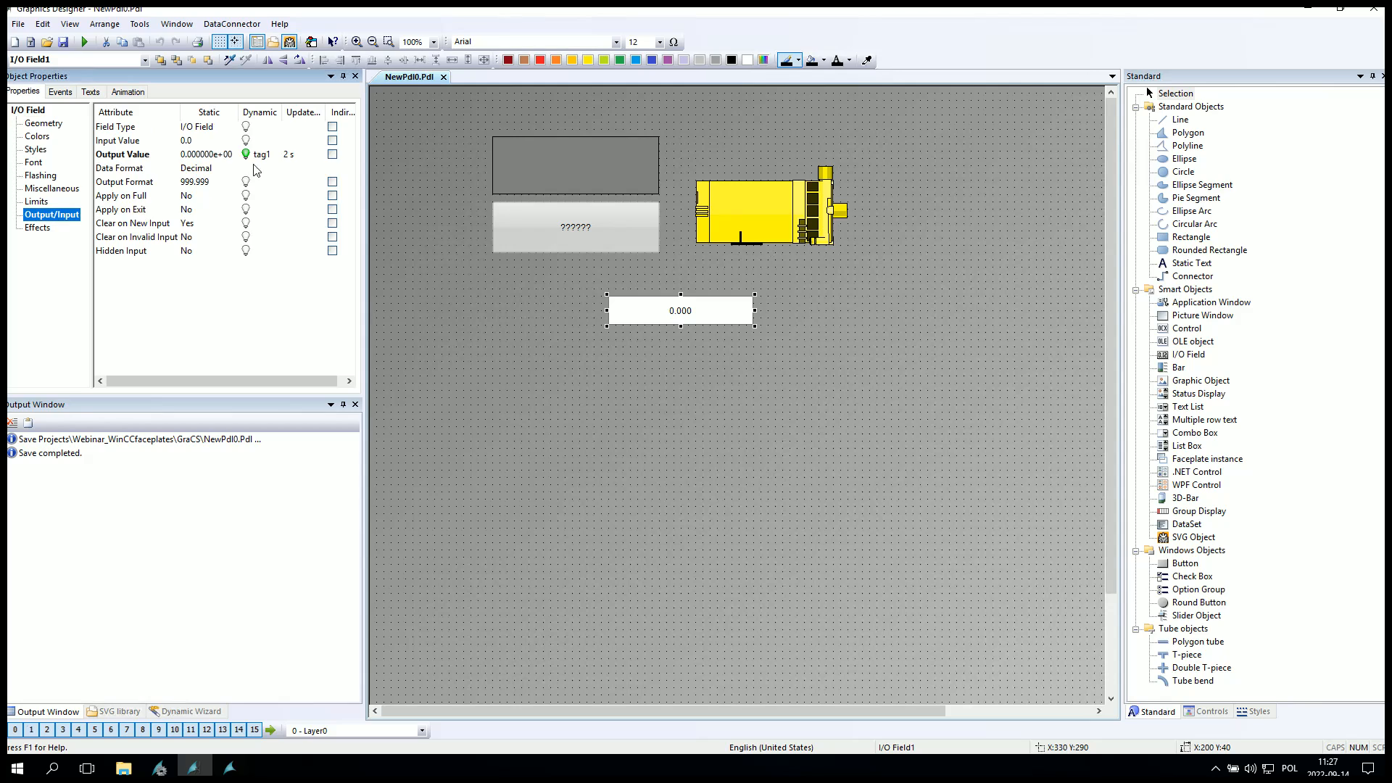
{"action": "left_click", "coordinate": [776, 530]}
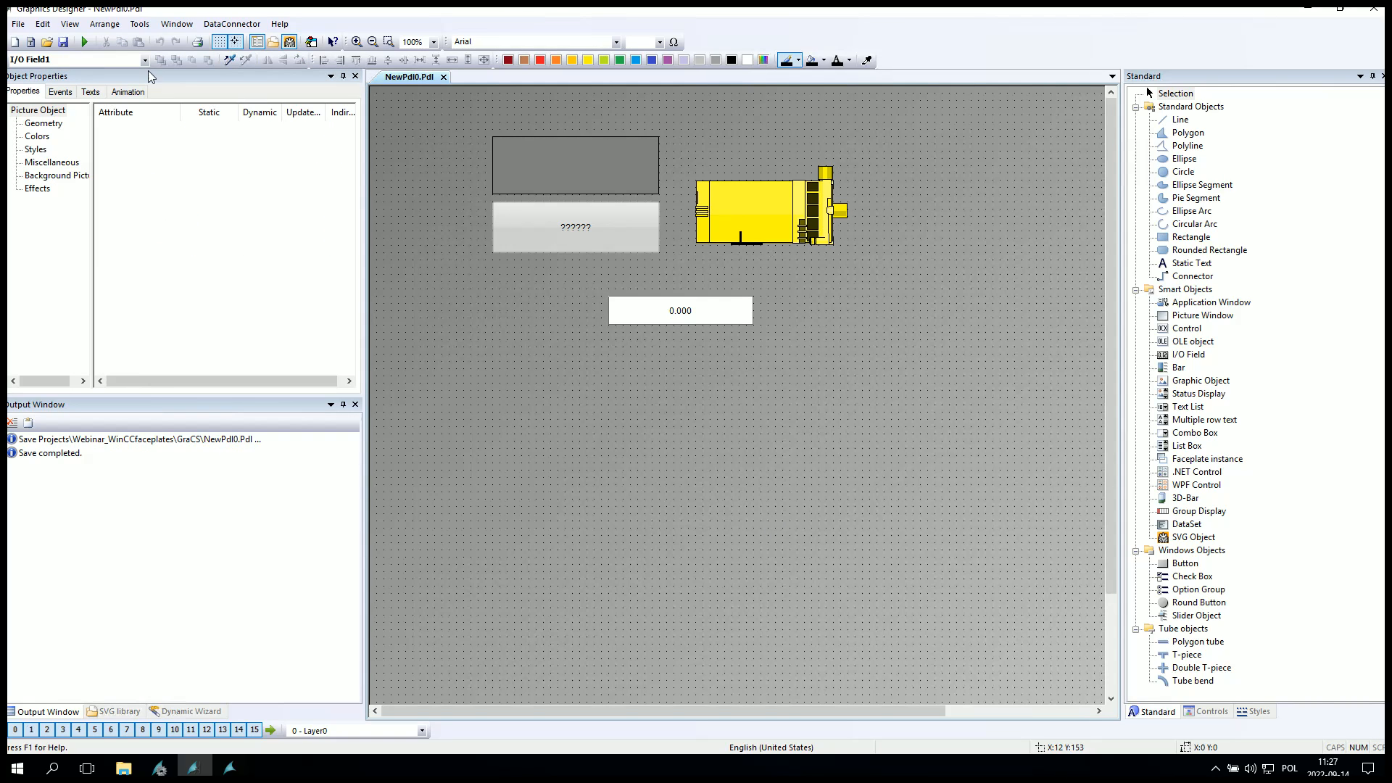
Activate Runtime and enter 1 into the I/O field.
{"action": "left_click", "coordinate": [86, 45]}
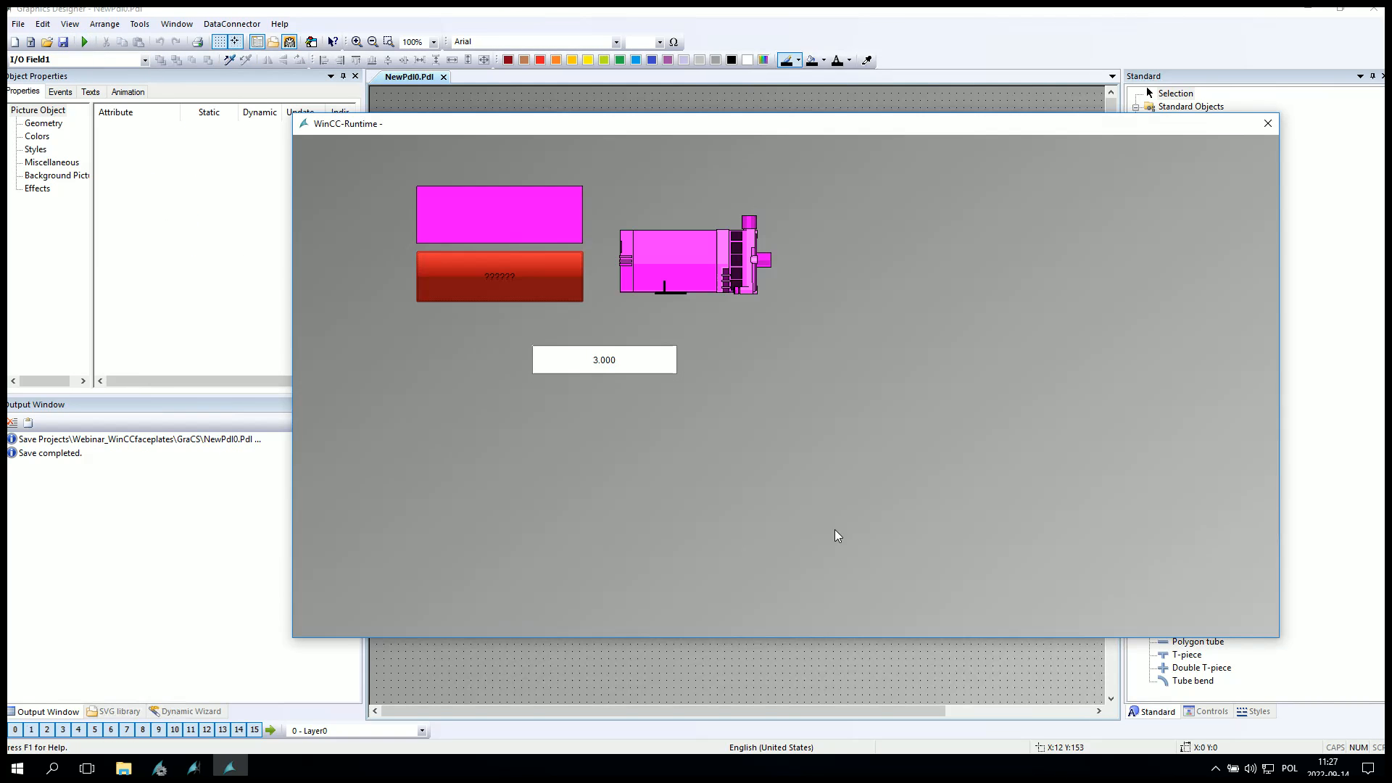
{"action": "left_click", "coordinate": [647, 365]}
{"action": "type", "text": "1"}
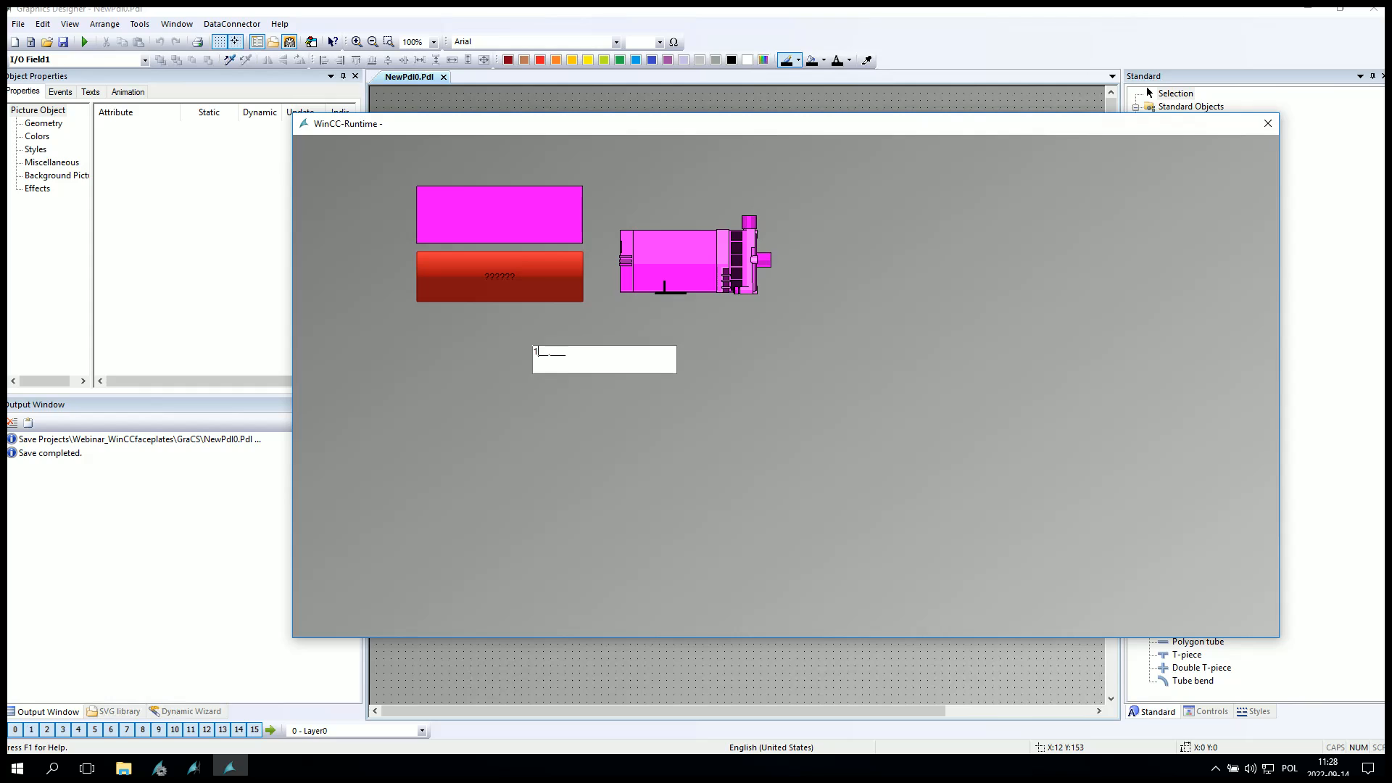
{"action": "key", "text": "Return"}
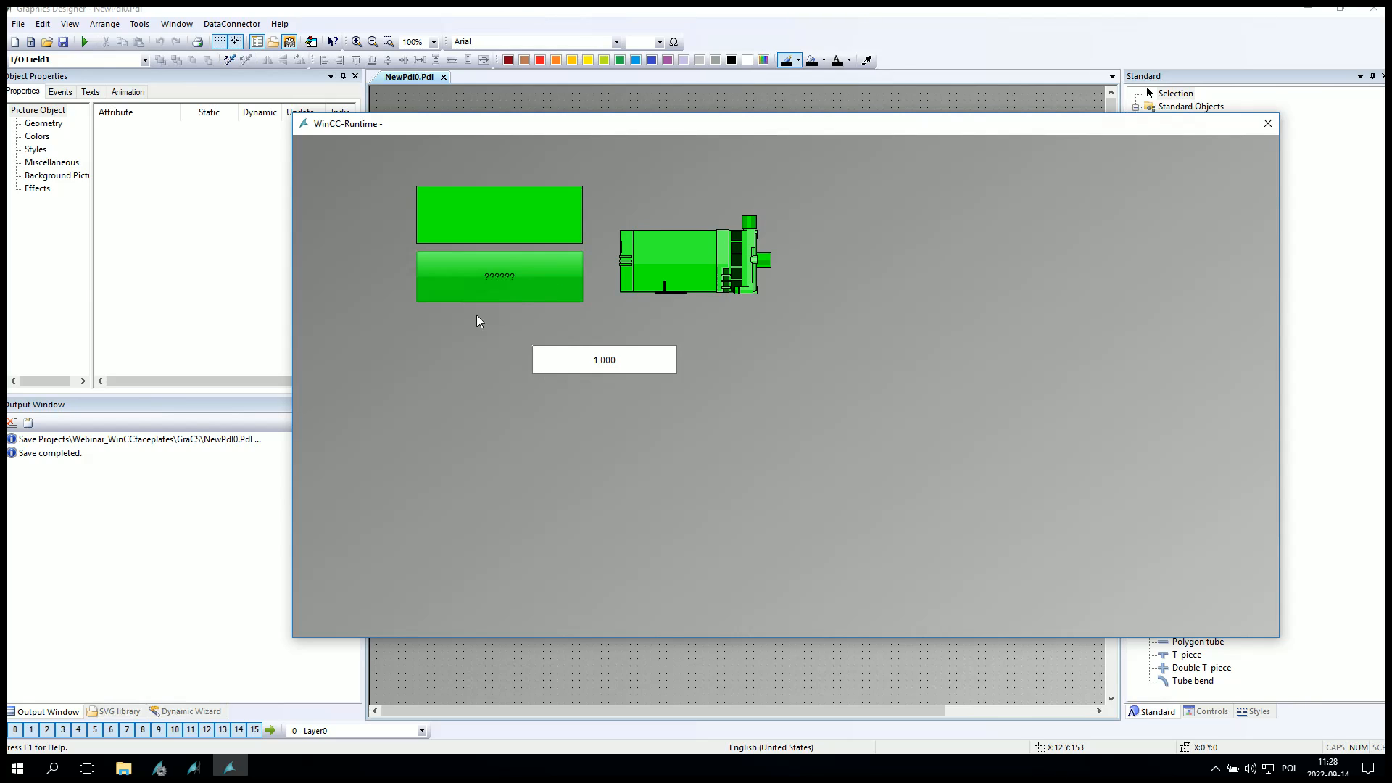
Enter 2 and then 0 into the Runtime I/O field to test the remaining colors.
{"action": "type", "text": "0"}
{"action": "key", "text": "Return"}
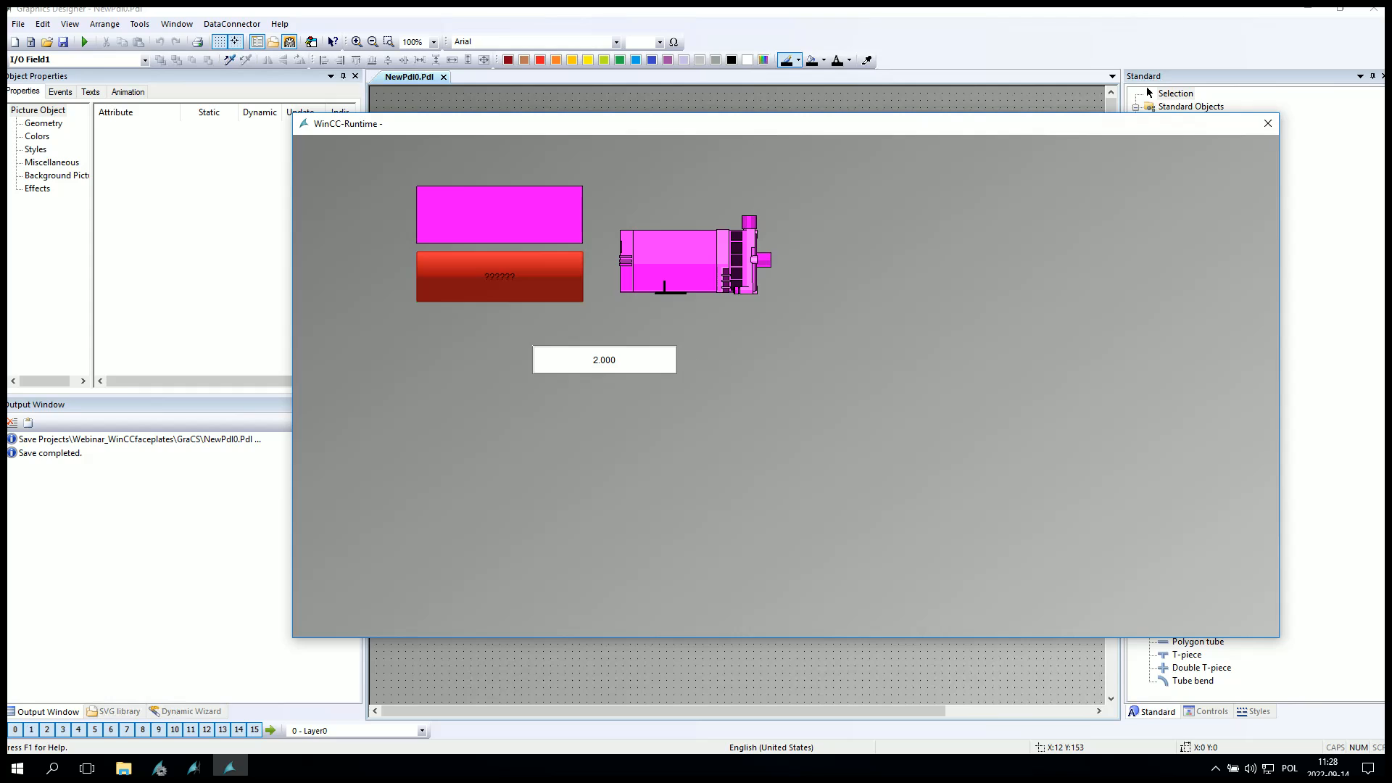
{"action": "left_click", "coordinate": [648, 360]}
{"action": "type", "text": "3"}
{"action": "key", "text": "Return"}
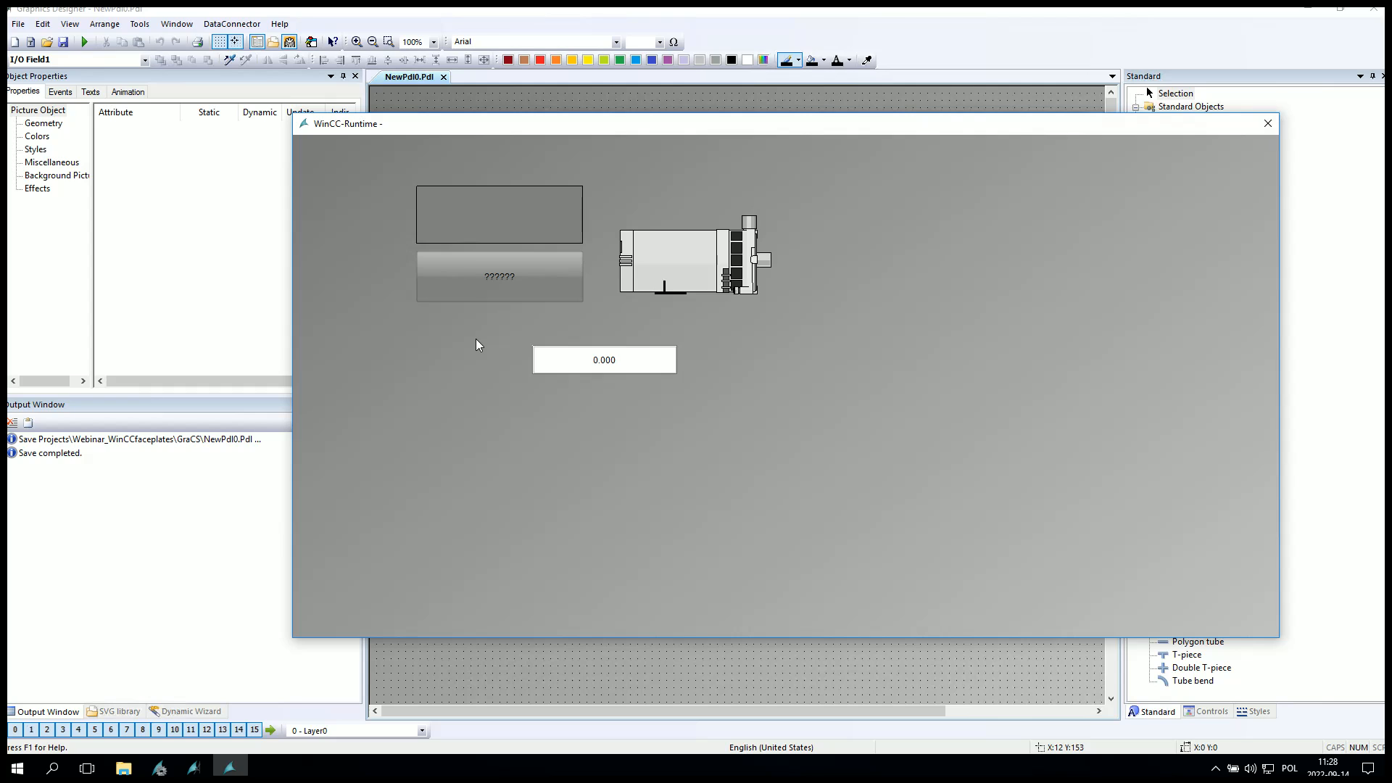
Switch back to the picture and inspect the button's color properties and the other objects.
{"action": "key", "text": "alt+Tab"}
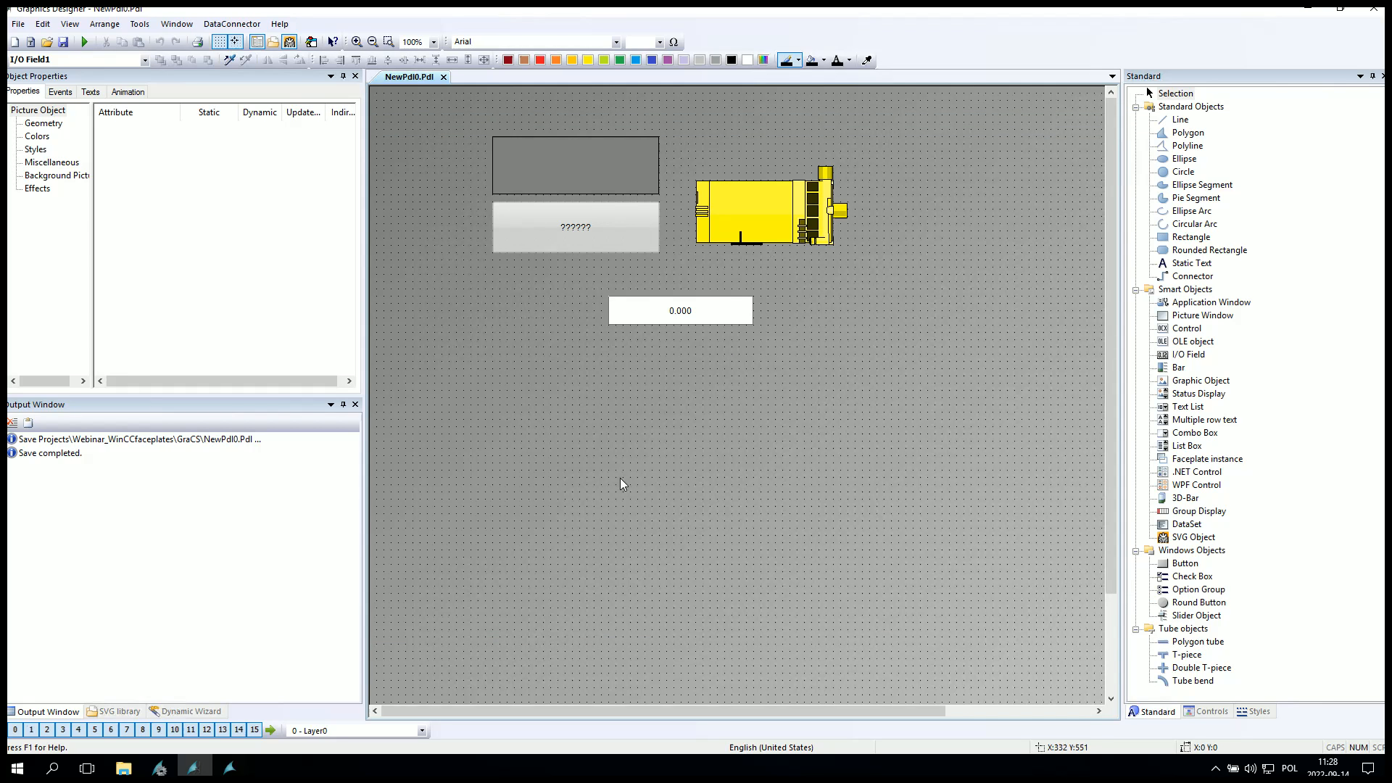
{"action": "left_click", "coordinate": [614, 245]}
{"action": "left_click", "coordinate": [37, 227]}
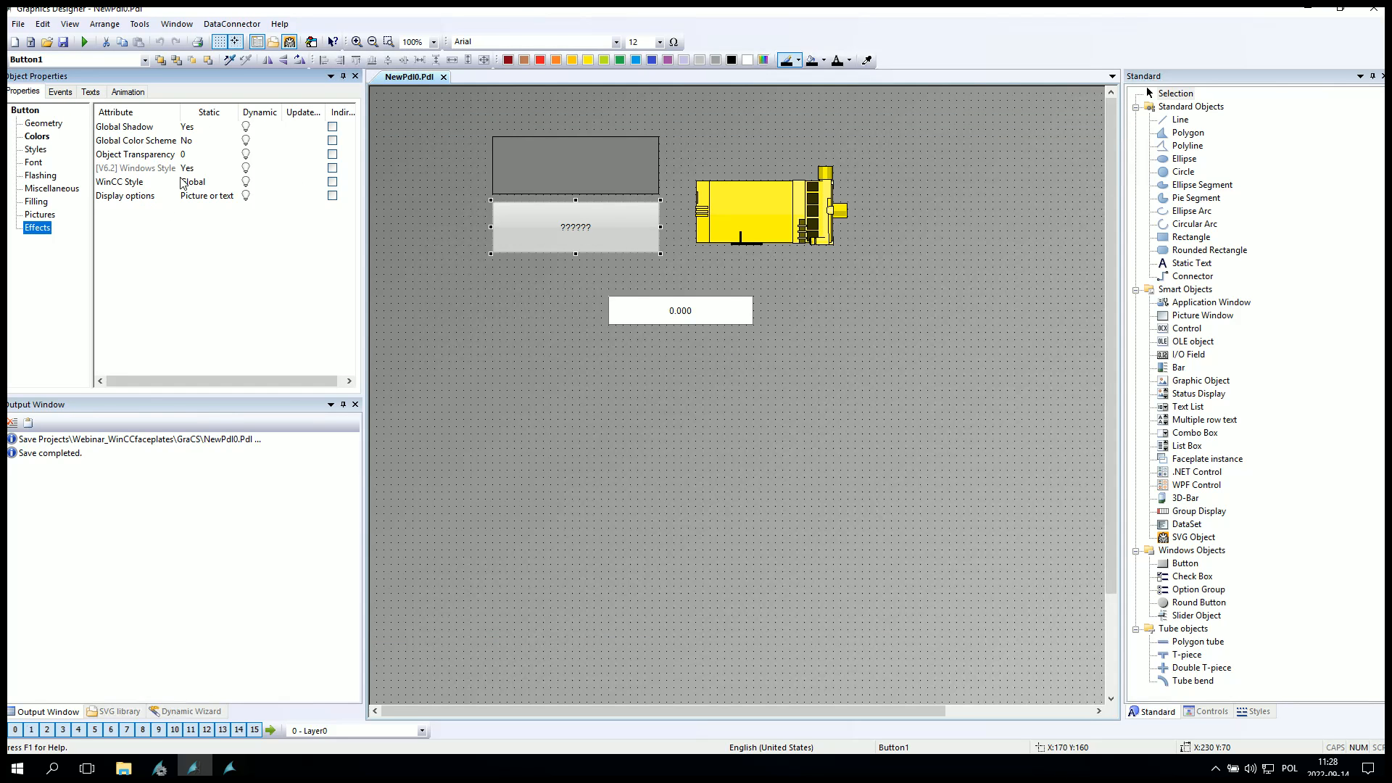
{"action": "left_click", "coordinate": [126, 142]}
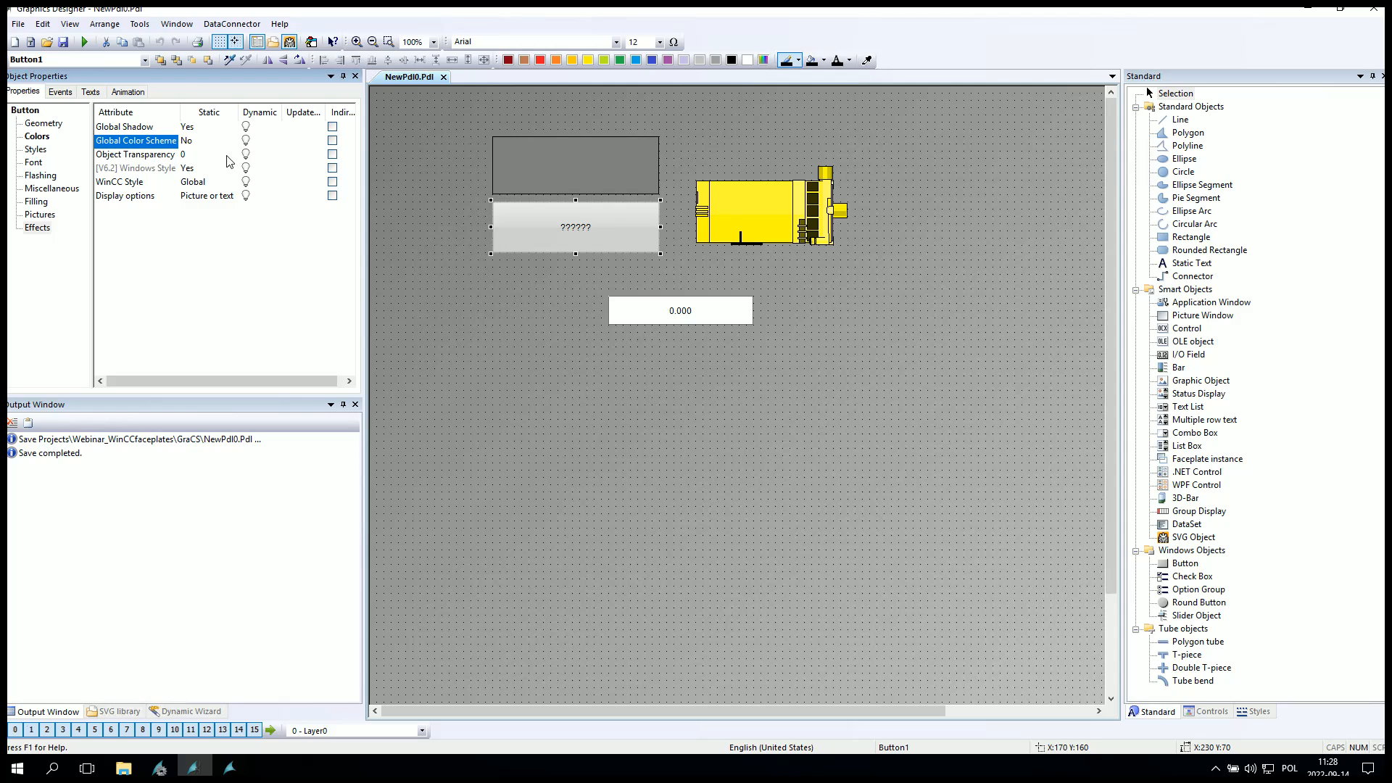
{"action": "left_click", "coordinate": [612, 175]}
{"action": "left_click", "coordinate": [606, 240]}
{"action": "left_click", "coordinate": [782, 217]}
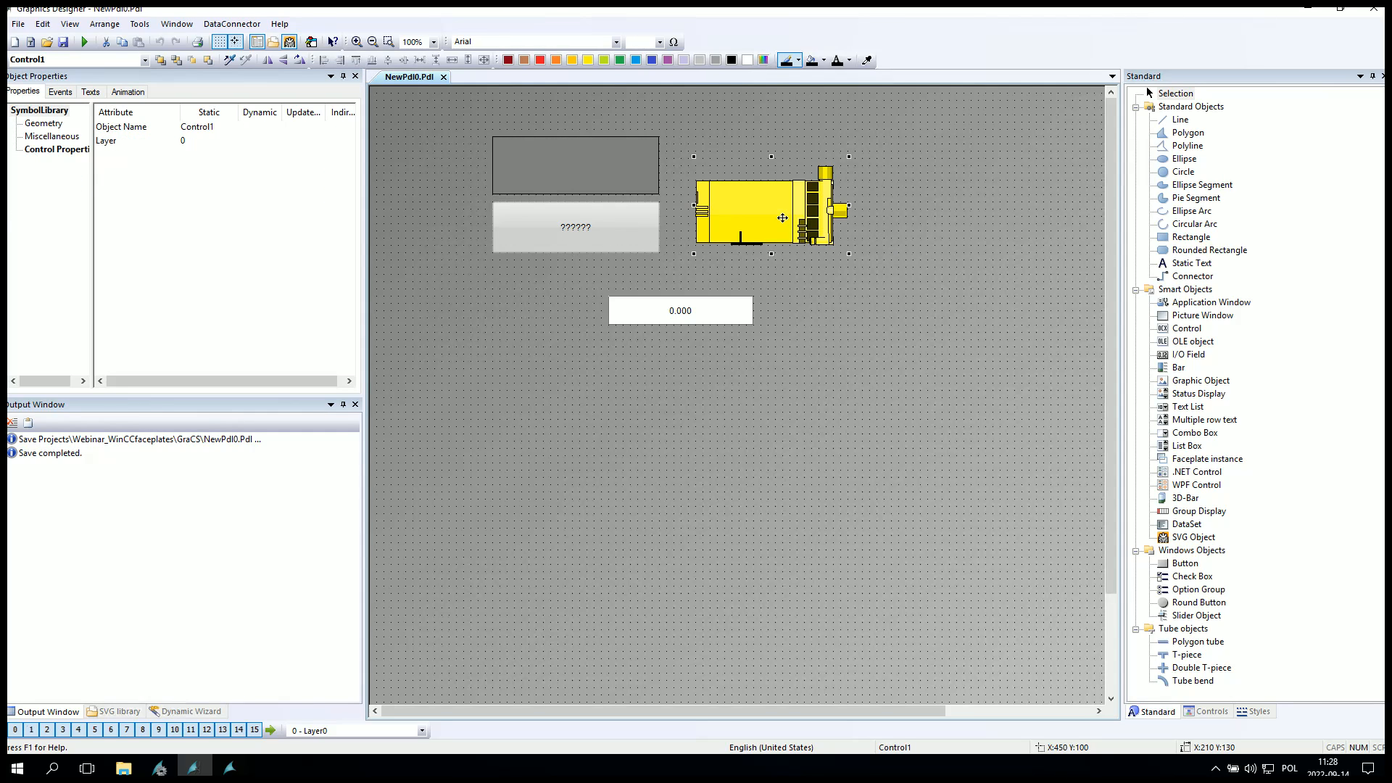
Try the motor's SymbolAppearance as Solid - 2, Hollow - 3 and Original - 0.
{"action": "left_click", "coordinate": [56, 148]}
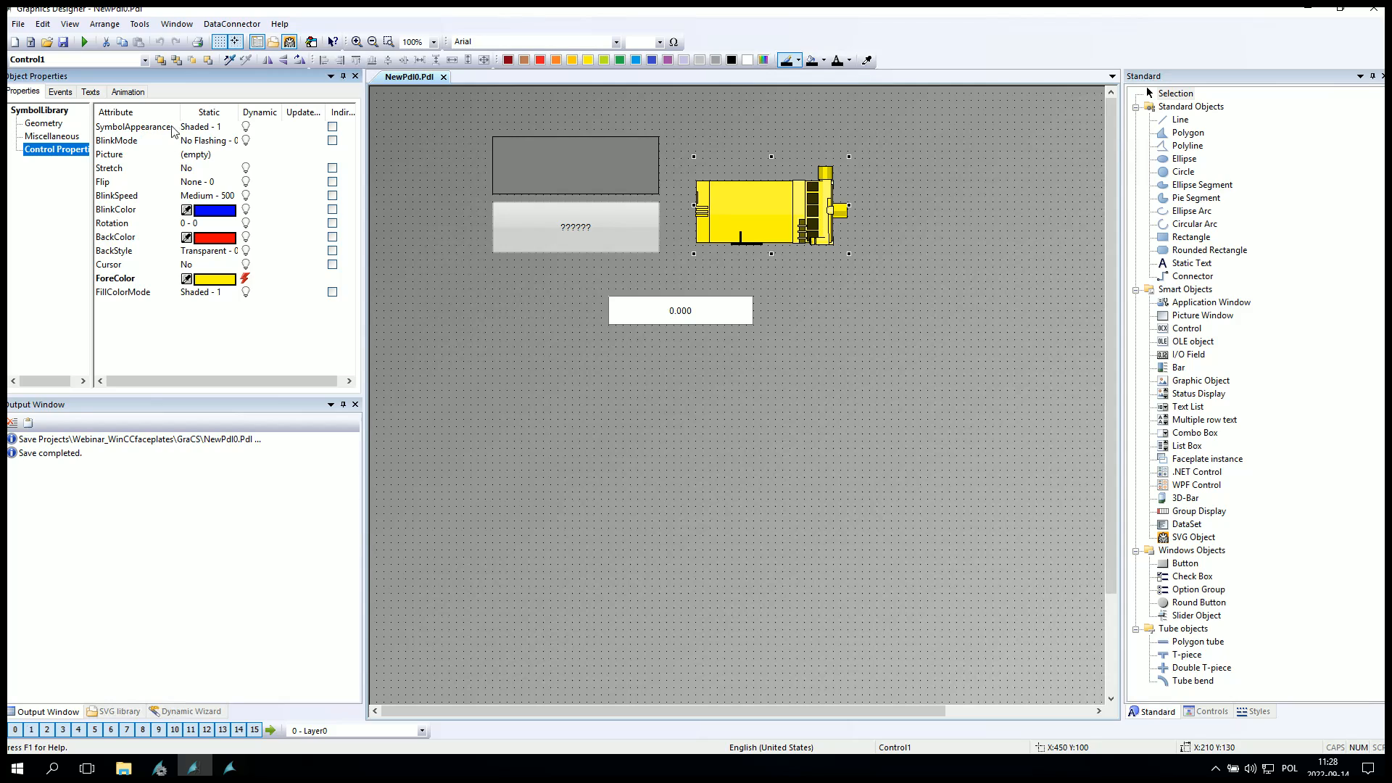
{"action": "left_click", "coordinate": [176, 131]}
{"action": "left_click", "coordinate": [176, 131]}
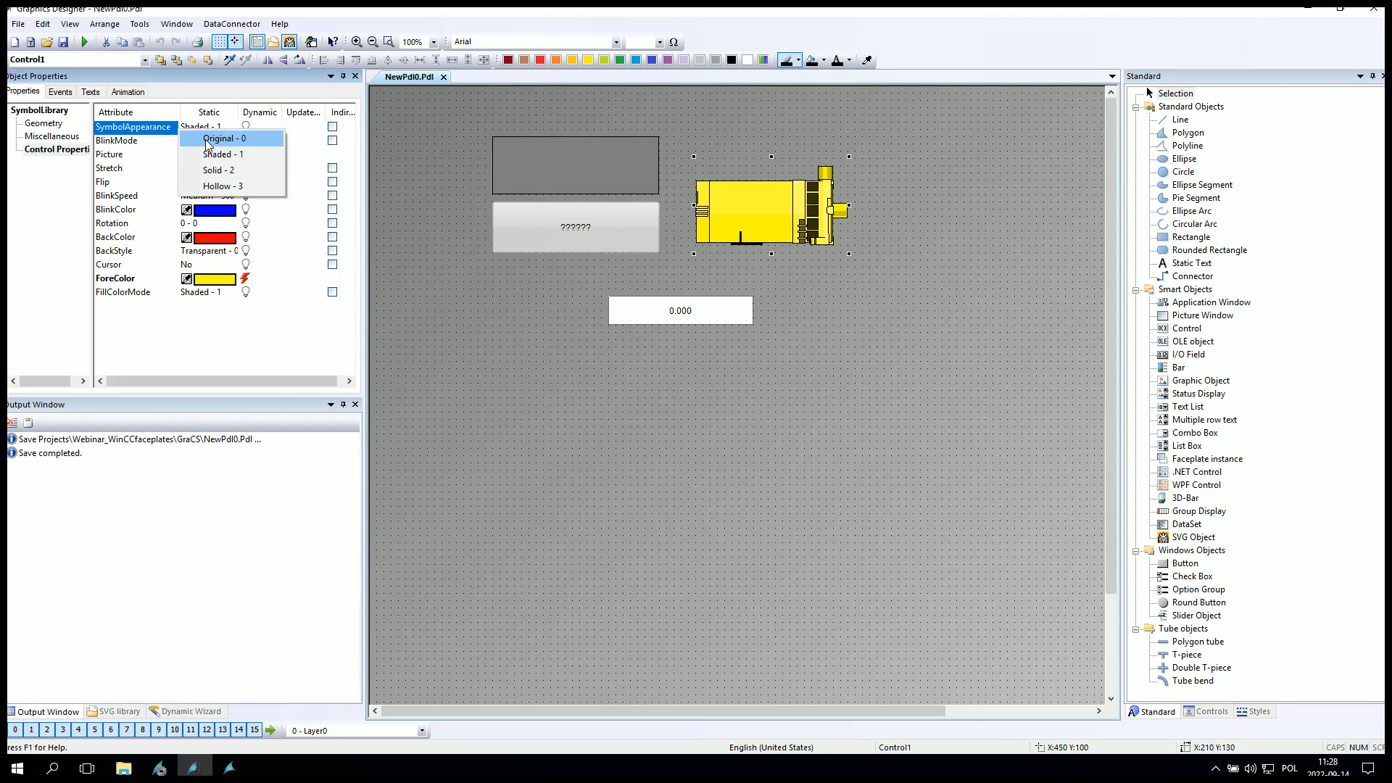
{"action": "left_click", "coordinate": [211, 171]}
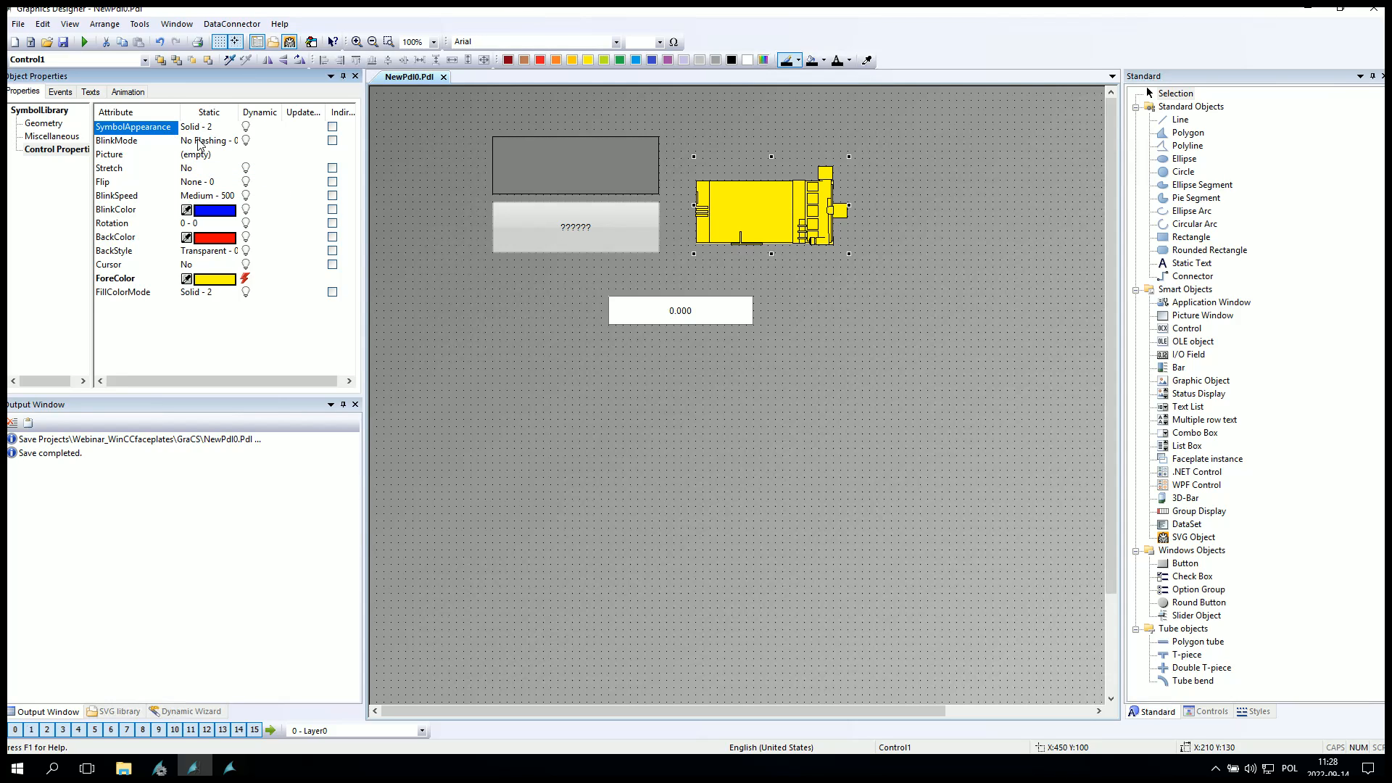
{"action": "left_click", "coordinate": [147, 130]}
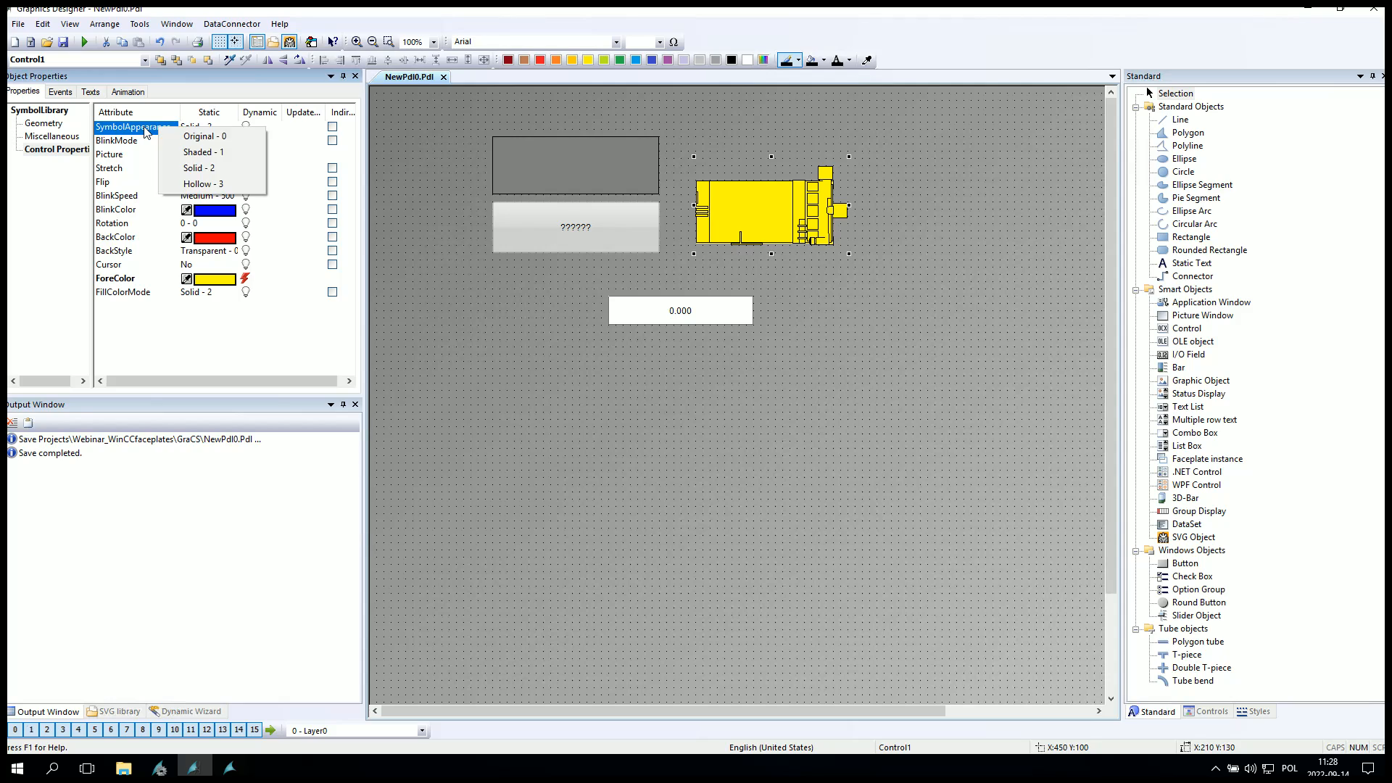
{"action": "left_click", "coordinate": [203, 192]}
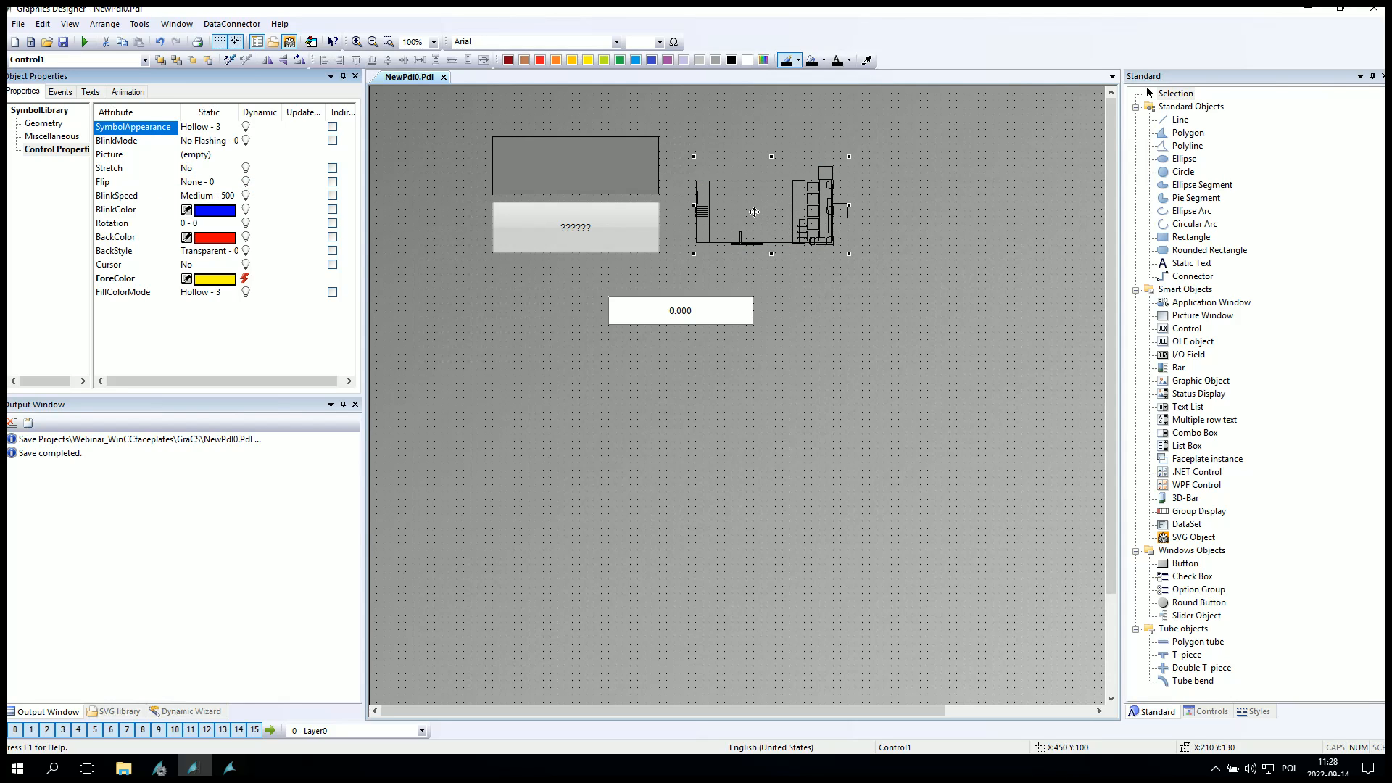
{"action": "left_click", "coordinate": [181, 131]}
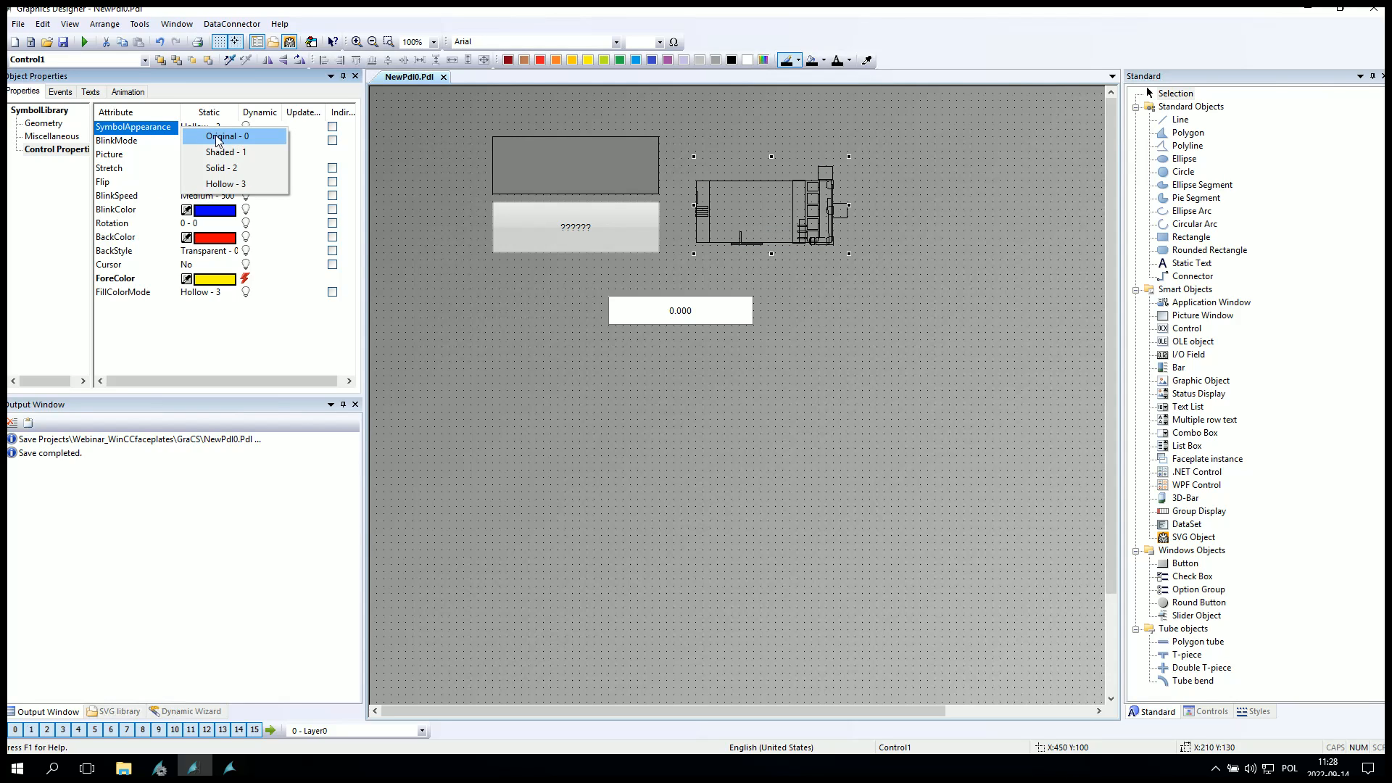
{"action": "left_click", "coordinate": [214, 136]}
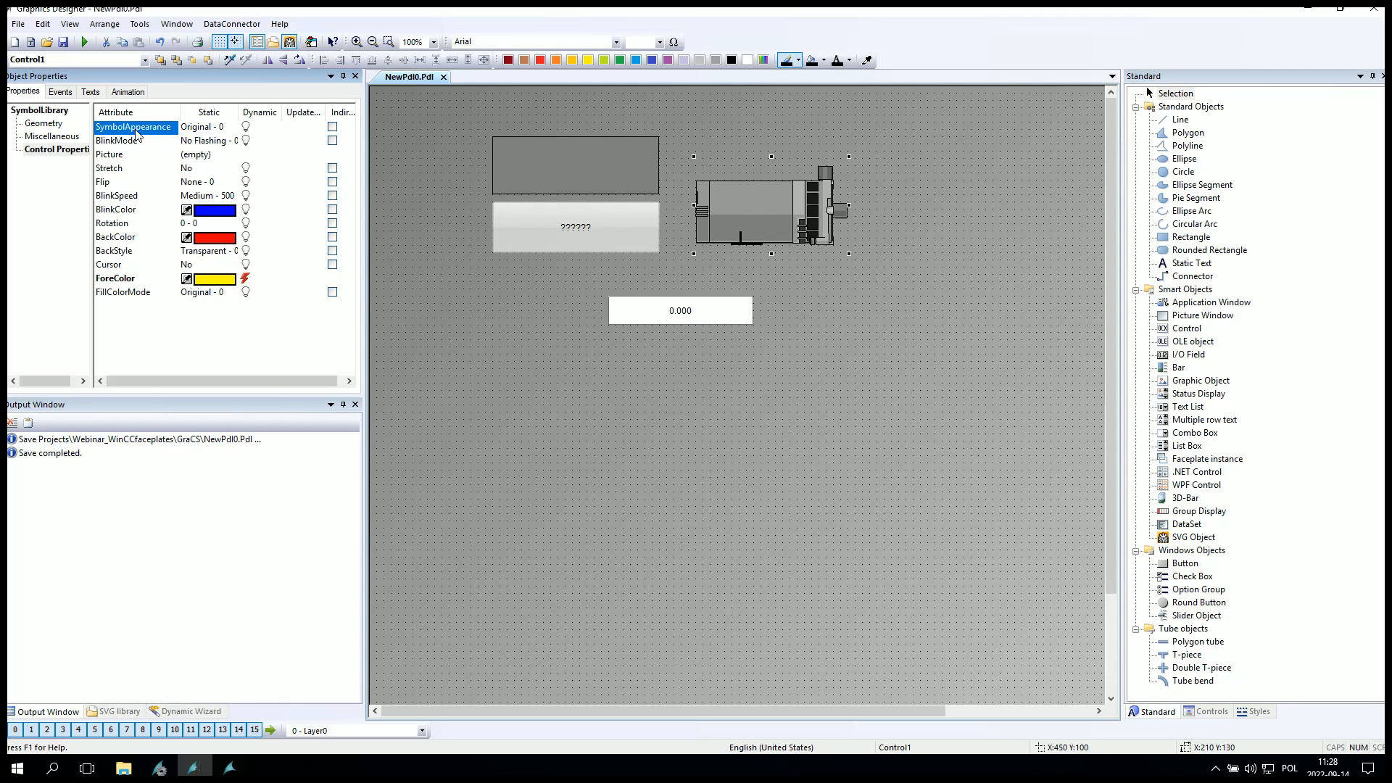
Set the motor's SymbolAppearance back to Shaded - 1 and reselect the motor.
{"action": "left_click", "coordinate": [199, 127]}
{"action": "left_click", "coordinate": [196, 150]}
{"action": "left_click", "coordinate": [837, 477]}
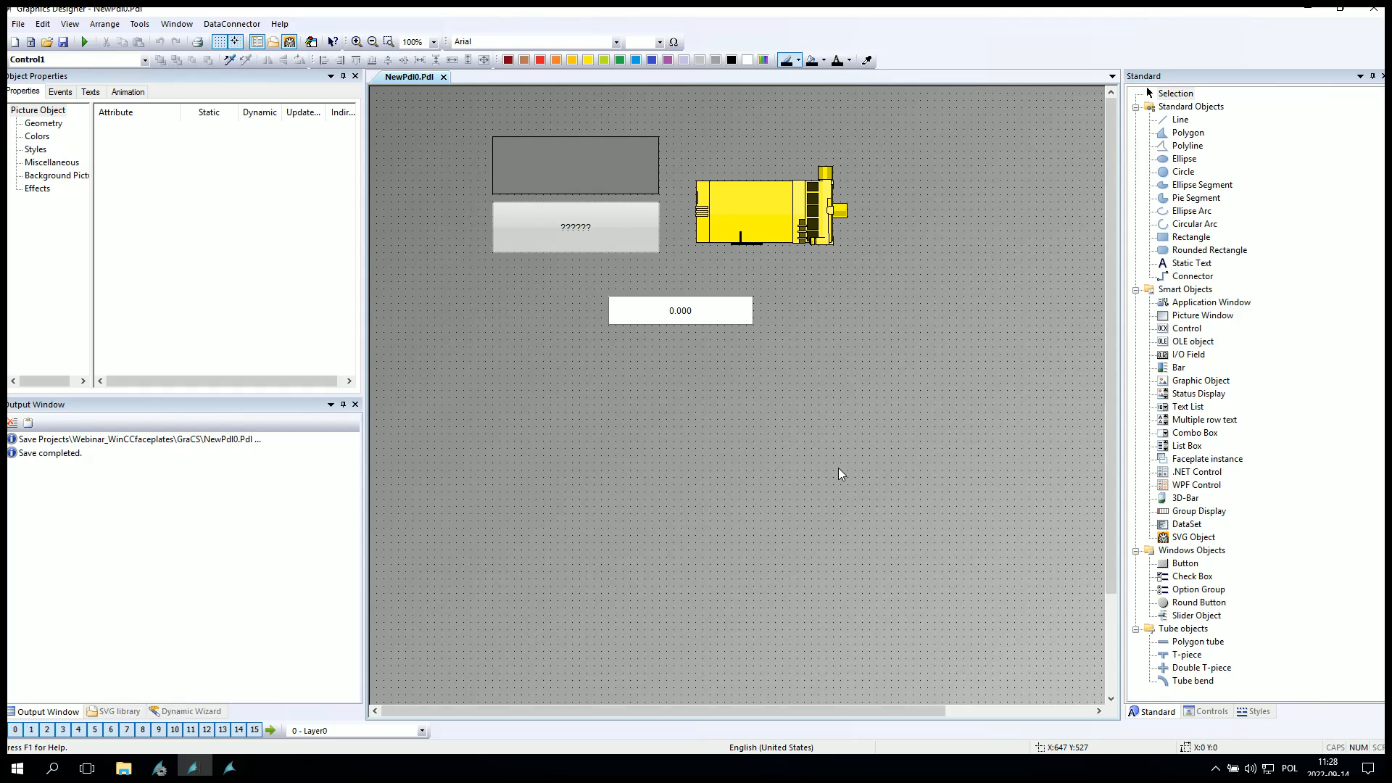
{"action": "left_click", "coordinate": [789, 231]}
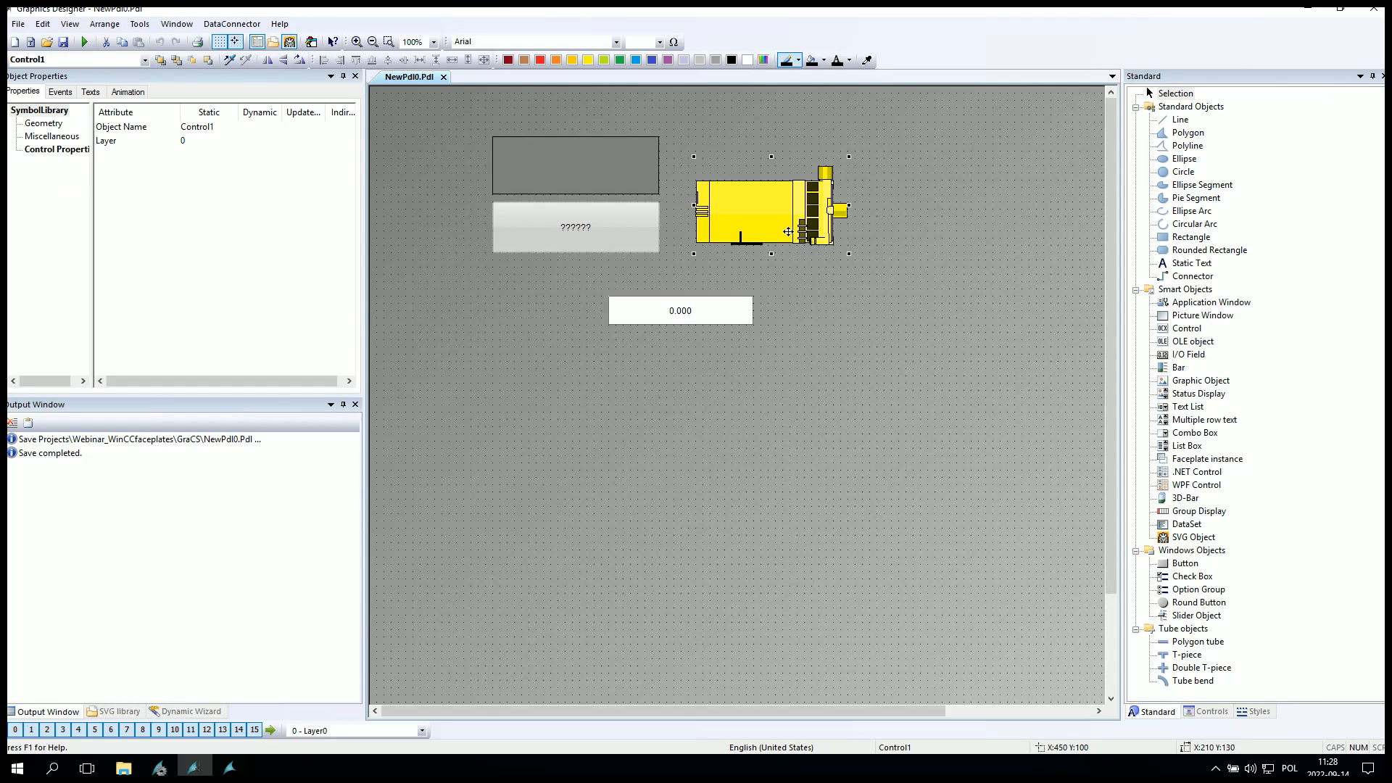